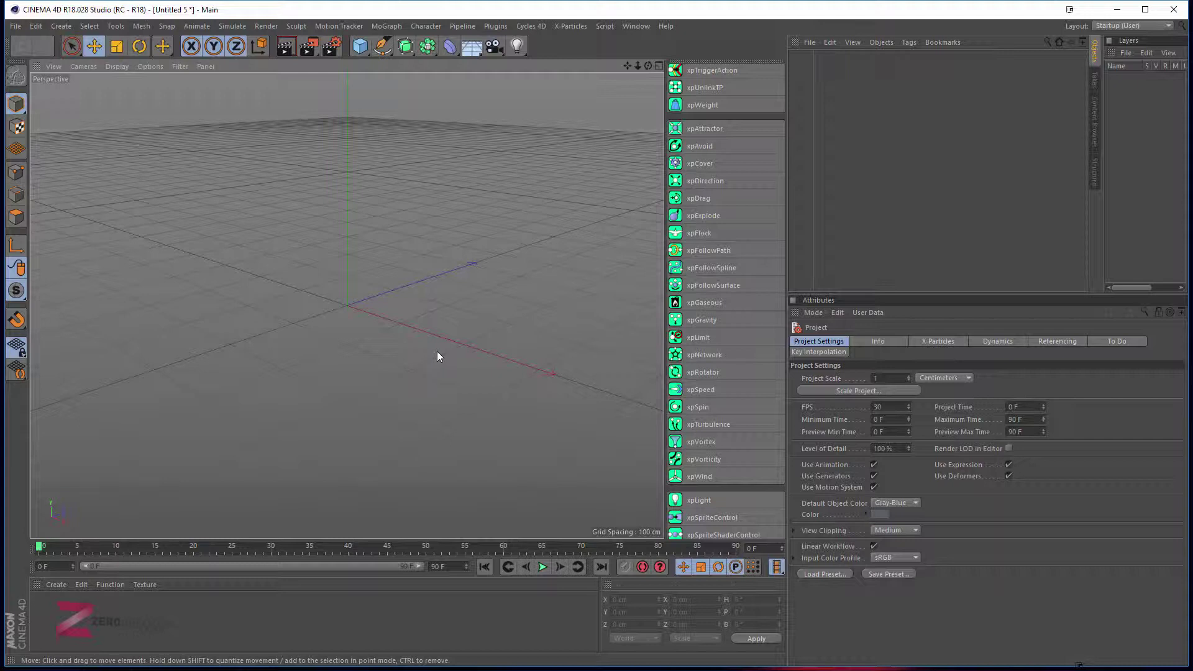
- Draw a winding open Bezier spline of five points with the Pen tool, starting near the world origin
left_click_drag(421, 347, 405, 385, "alt")
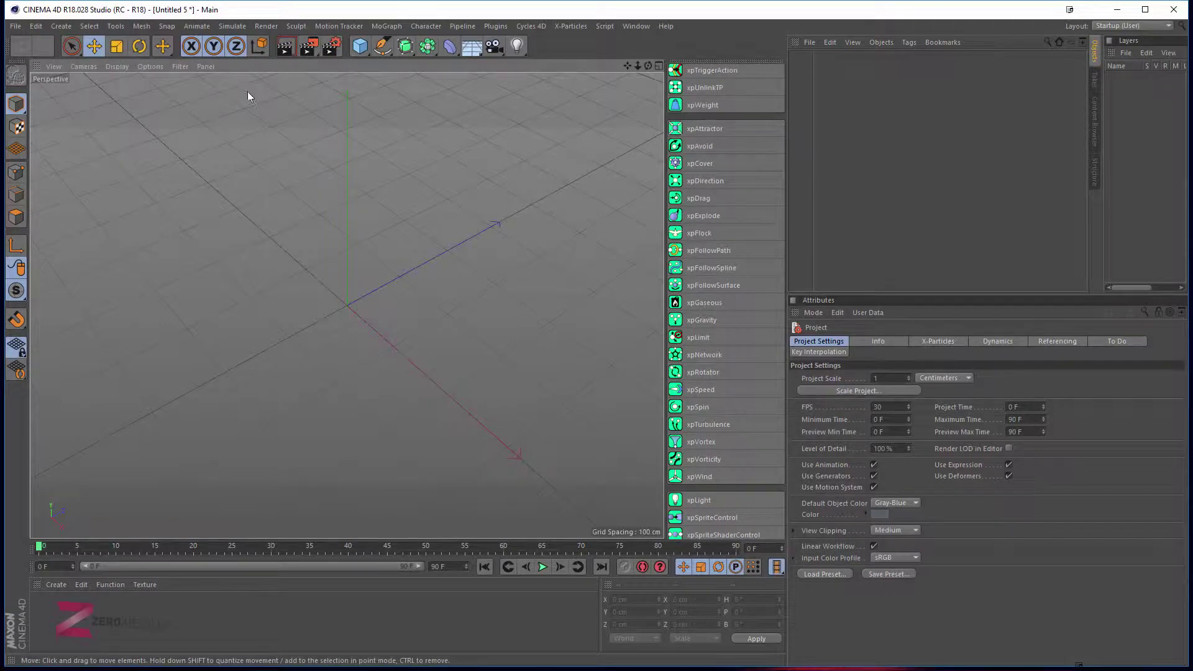
left_click(378, 49)
left_click(377, 50)
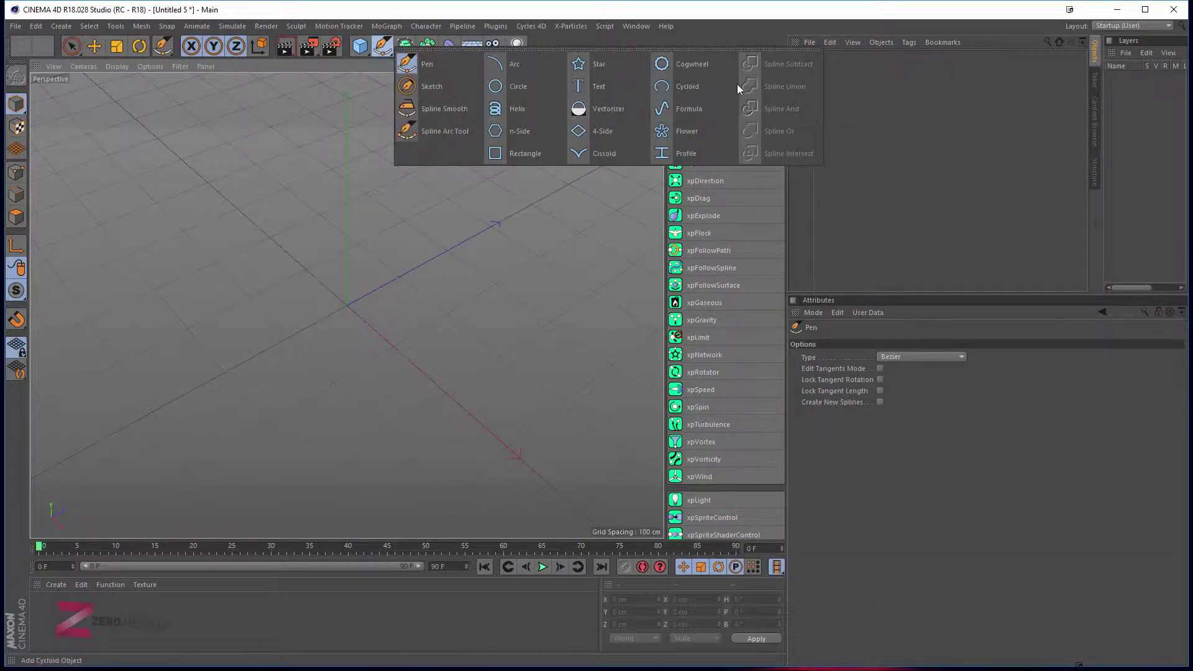
left_click(416, 65)
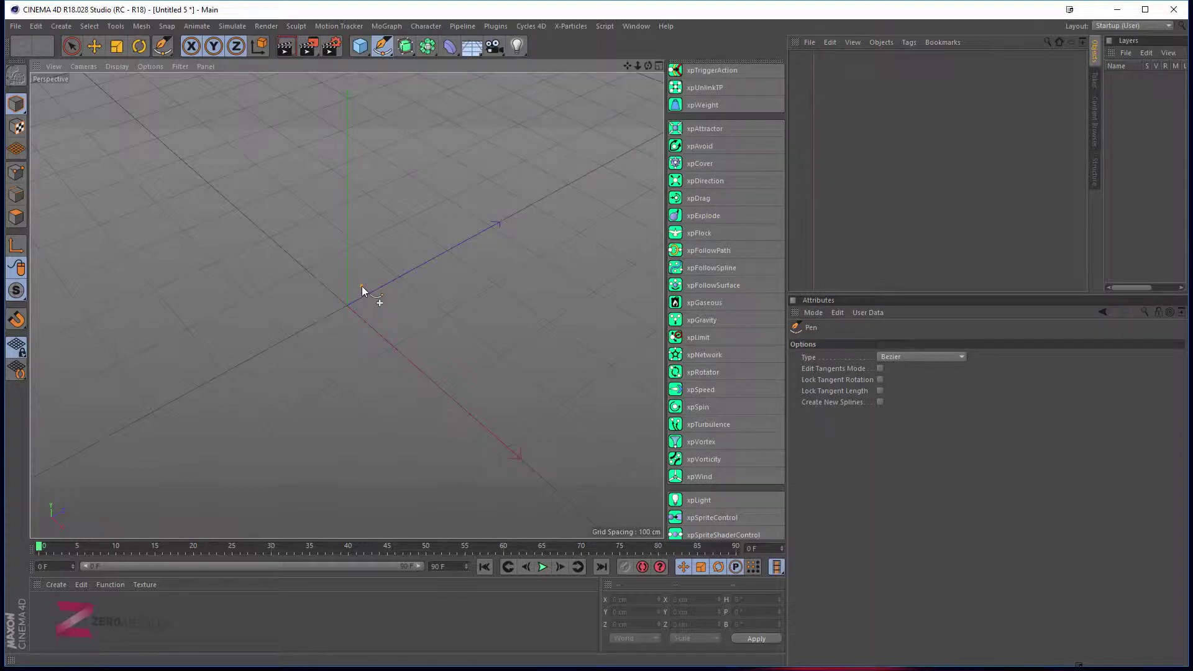
left_click_drag(361, 286, 373, 234)
left_click_drag(451, 154, 523, 137)
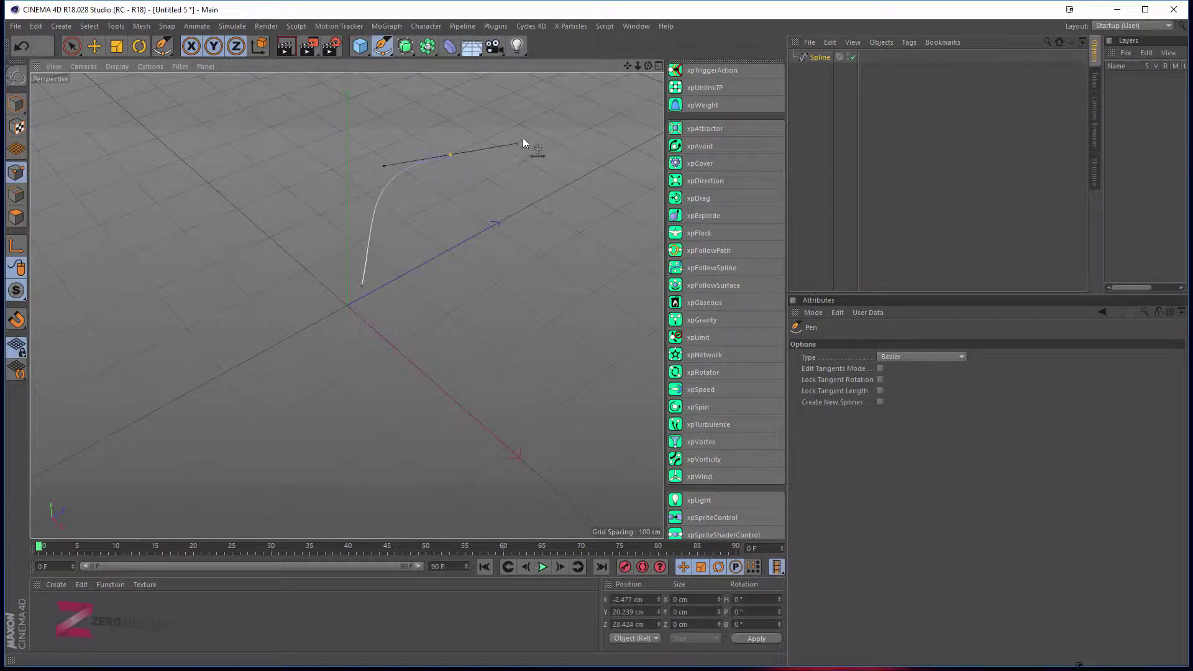
left_click_drag(588, 195, 643, 171)
middle_click_drag(612, 180, 459, 327, "alt")
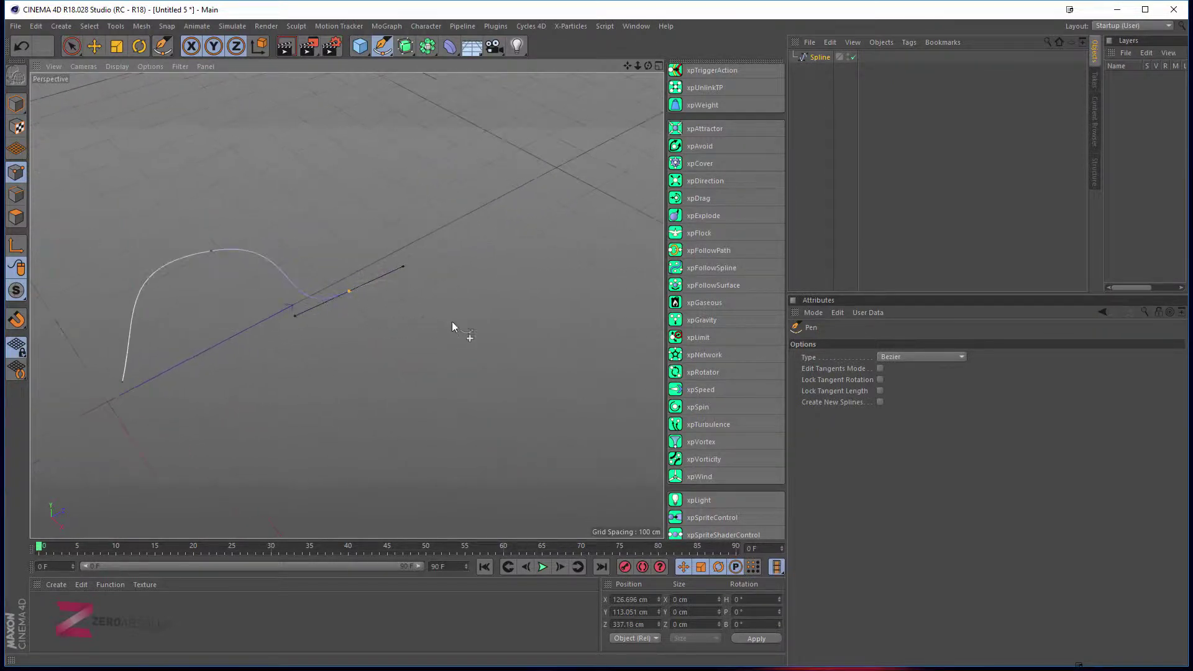
left_click_drag(543, 273, 571, 215)
left_click_drag(486, 148, 539, 124)
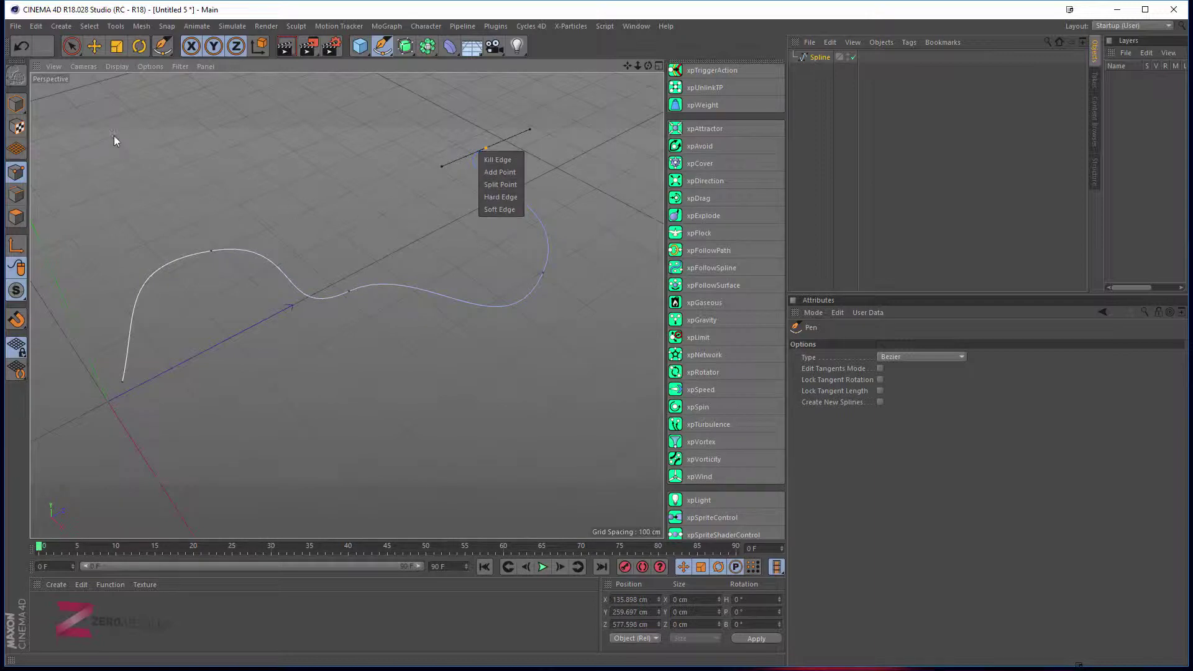
- Finish the spline by returning to model mode and switching from the Pen to the Live Selection tool
left_click(17, 104)
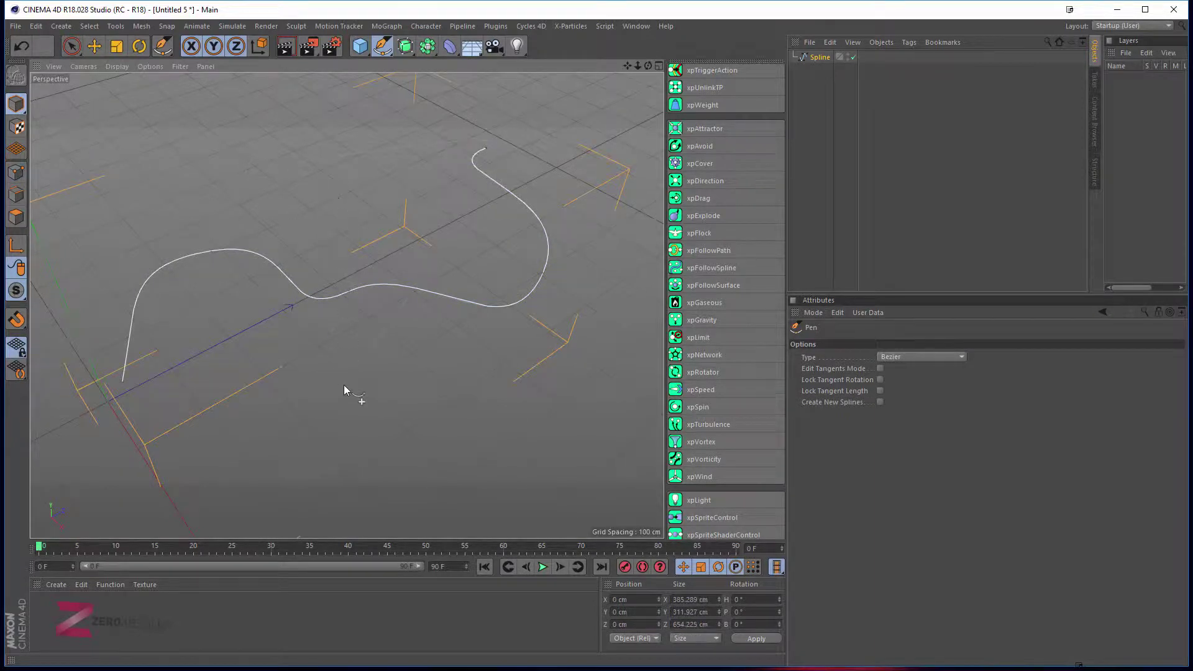
right_click(362, 278)
left_click(72, 46)
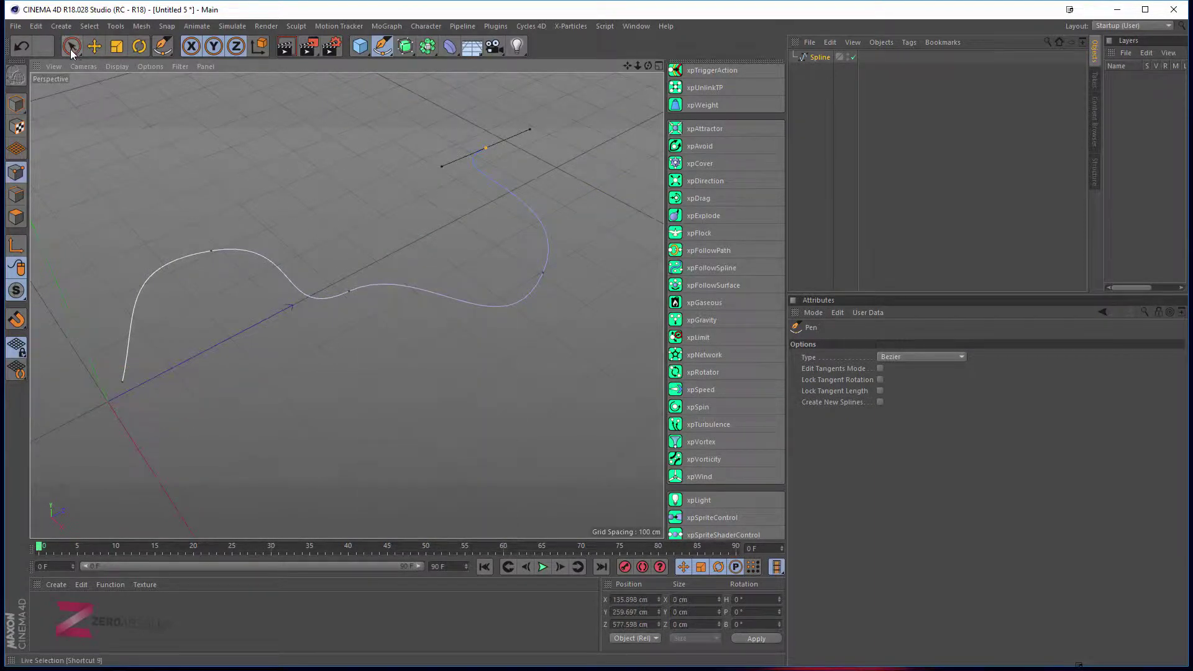
left_click(71, 46)
left_click_drag(352, 287, 268, 318, "alt")
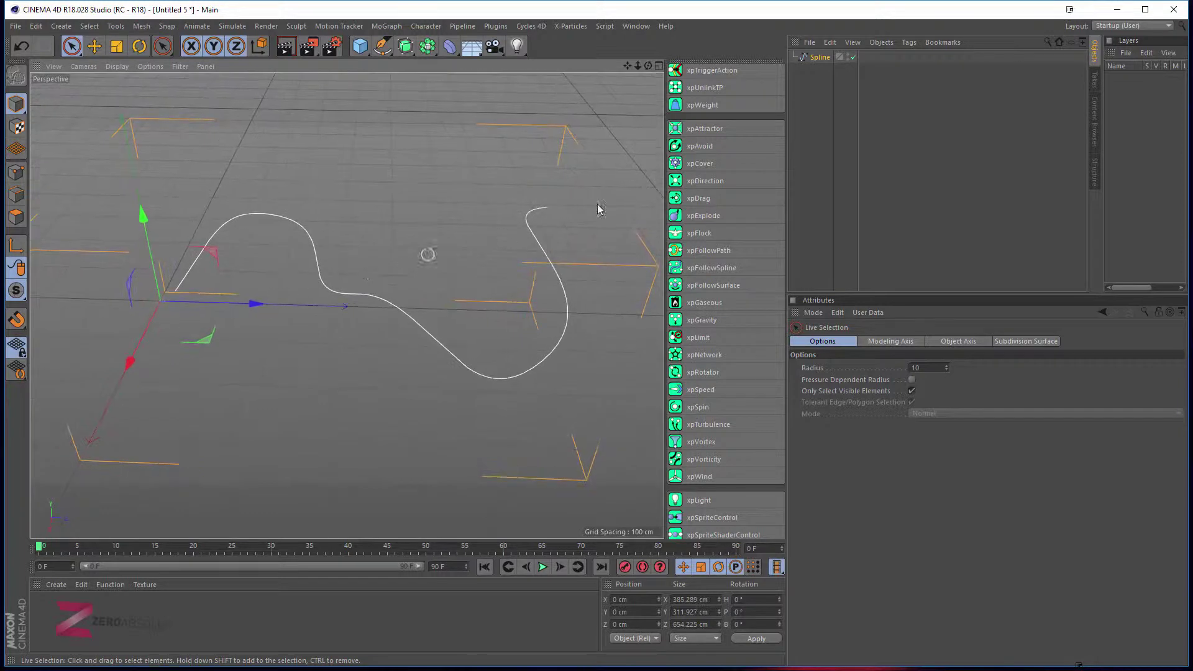
- Add an xpEmitter to the scene and play the animation to preview its particle emission
scroll(746, 192, "up", 5)
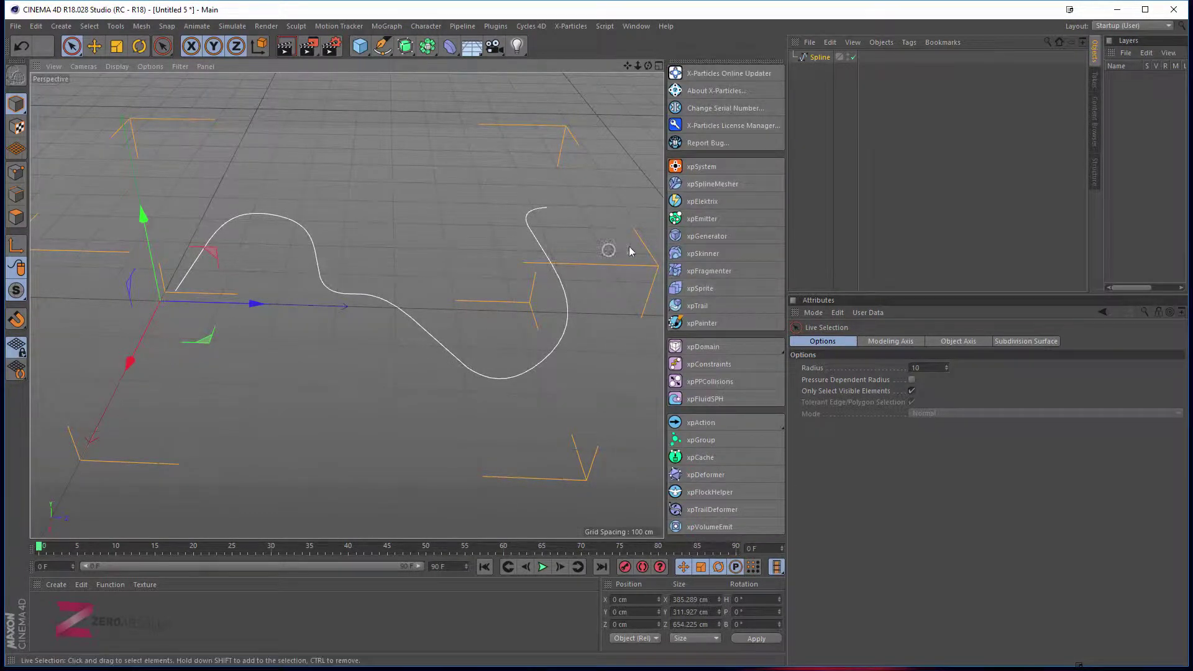
left_click(703, 219)
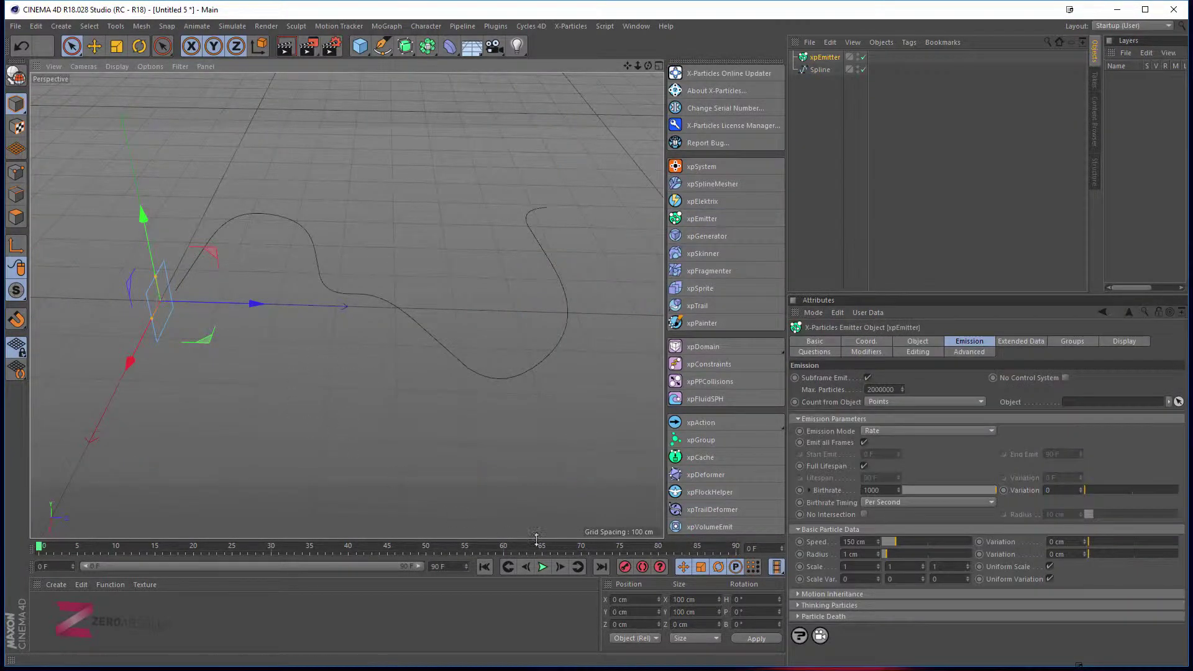
left_click(543, 567)
left_click(542, 567)
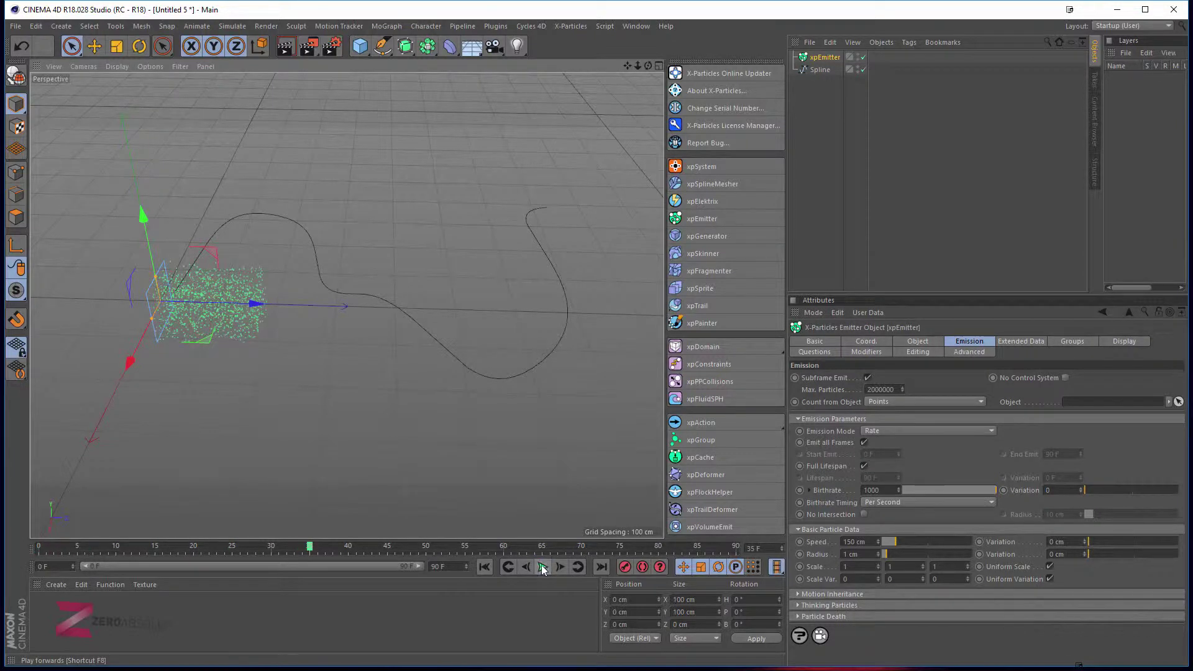
- Set the emitter's width to 52 cm and its height to 38 cm, and preview the narrower emission
left_click(918, 341)
left_click_drag(899, 403, 903, 404)
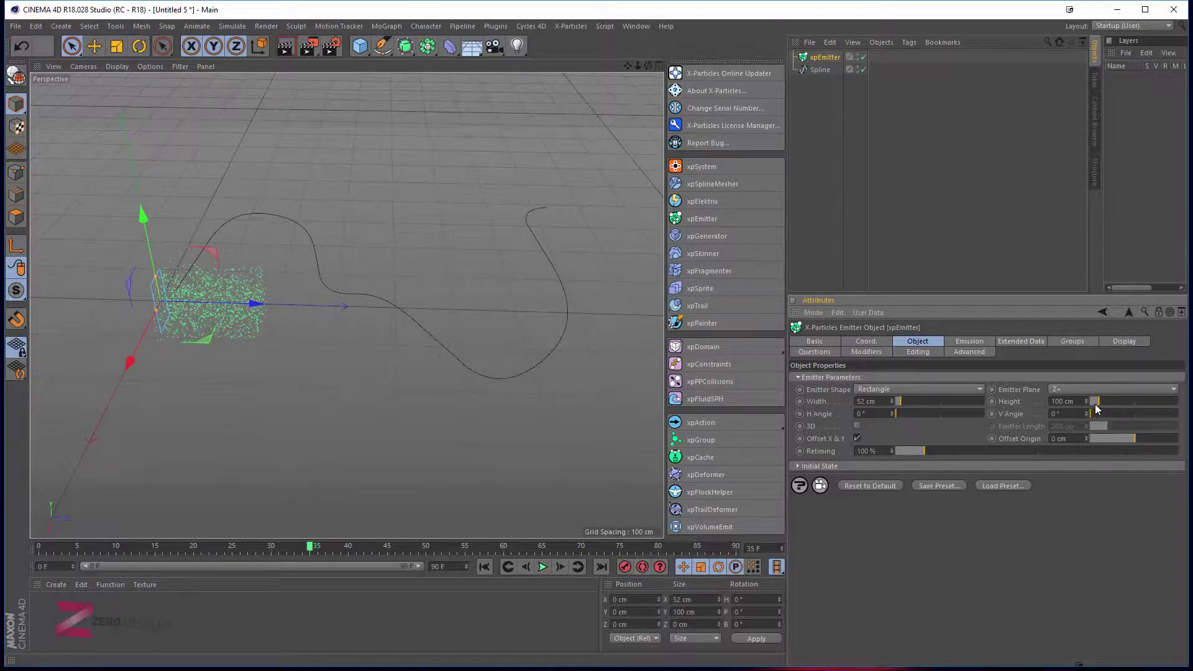
left_click_drag(1097, 409, 1092, 404)
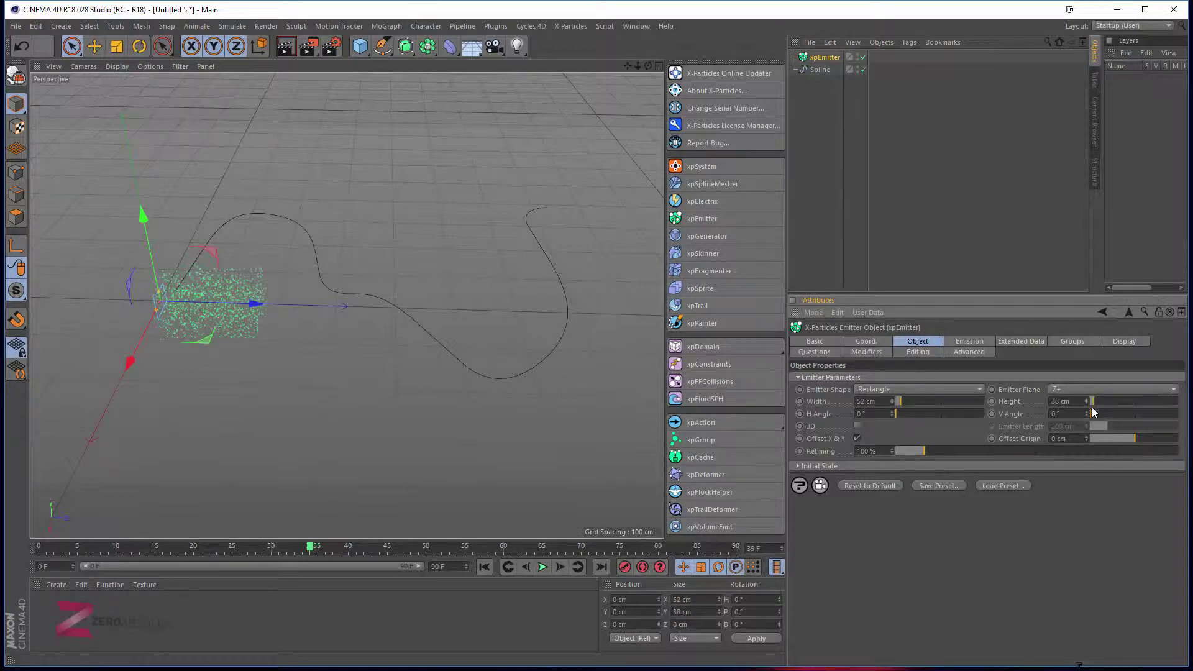
left_click(549, 566)
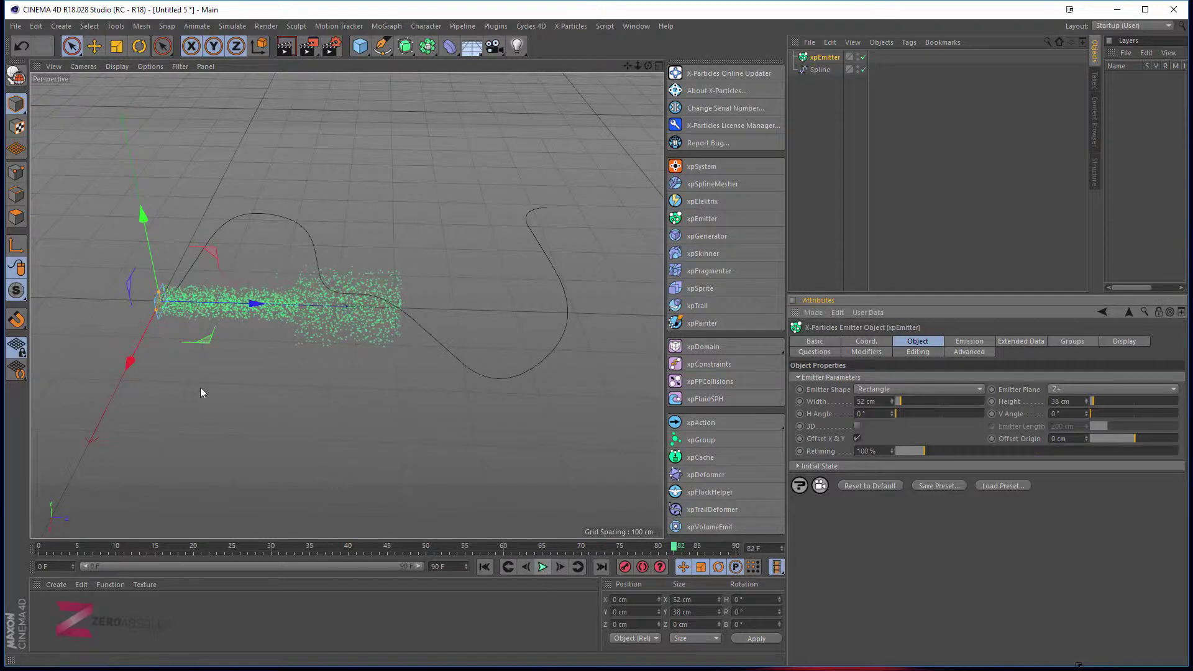
left_click_drag(200, 392, 257, 208, "alt")
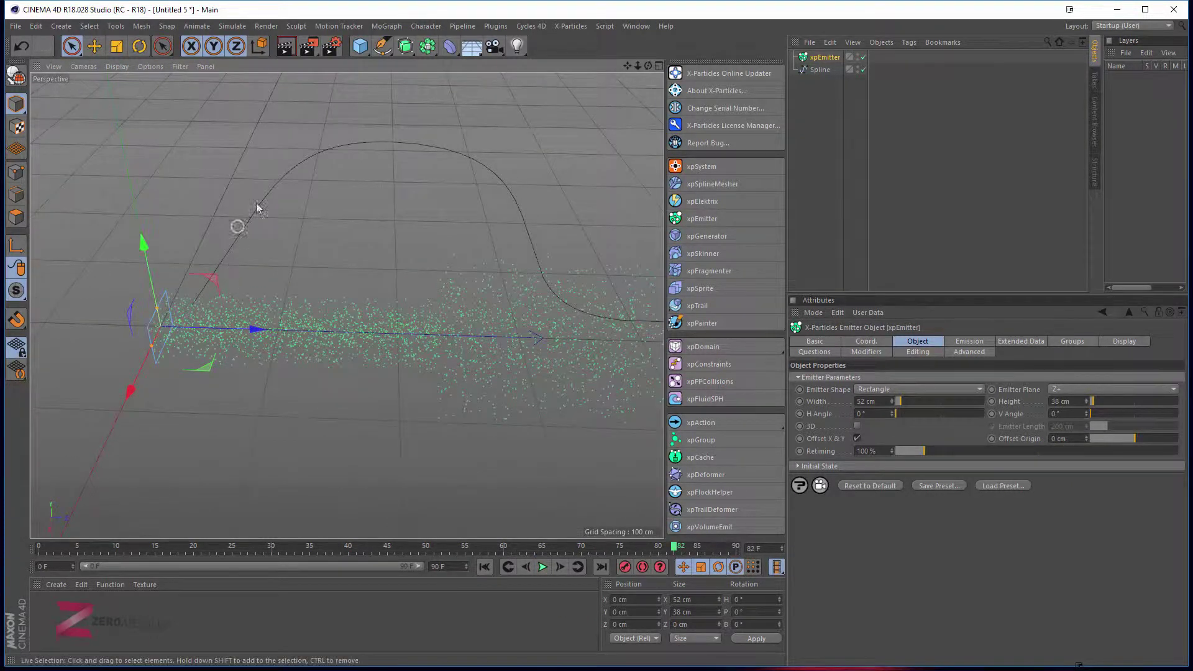
- Add an xpFollowSpline modifier in Independent mode and assign the drawn spline as its path
left_click(94, 47)
scroll(768, 300, "down", 10)
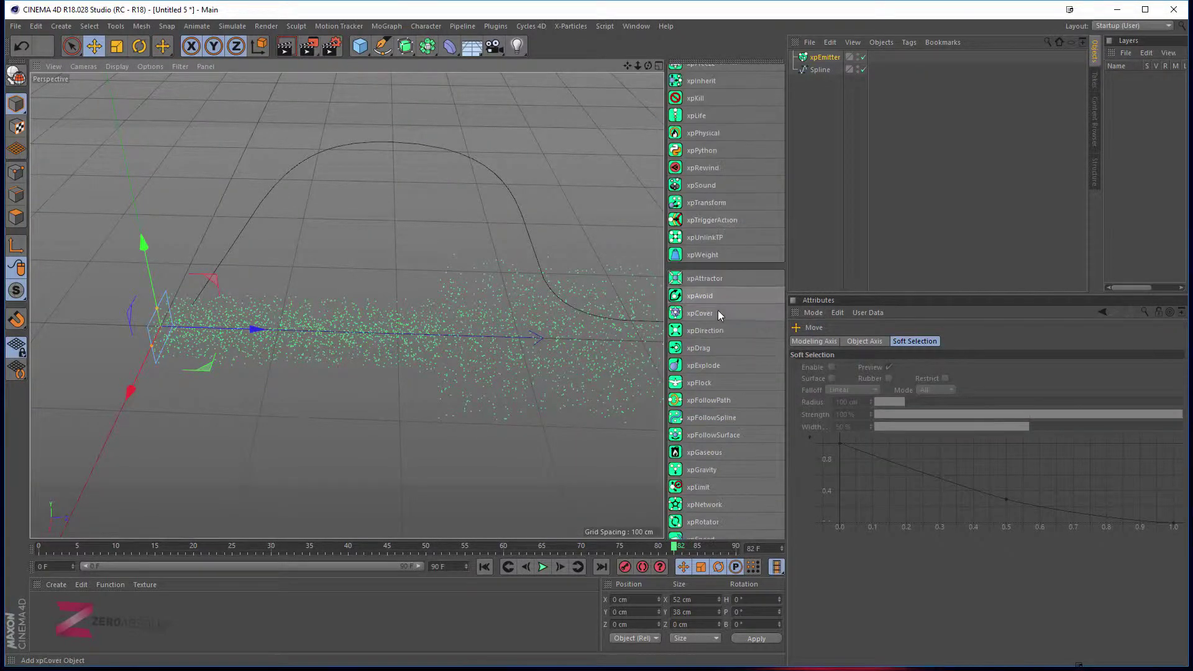
left_click(726, 417)
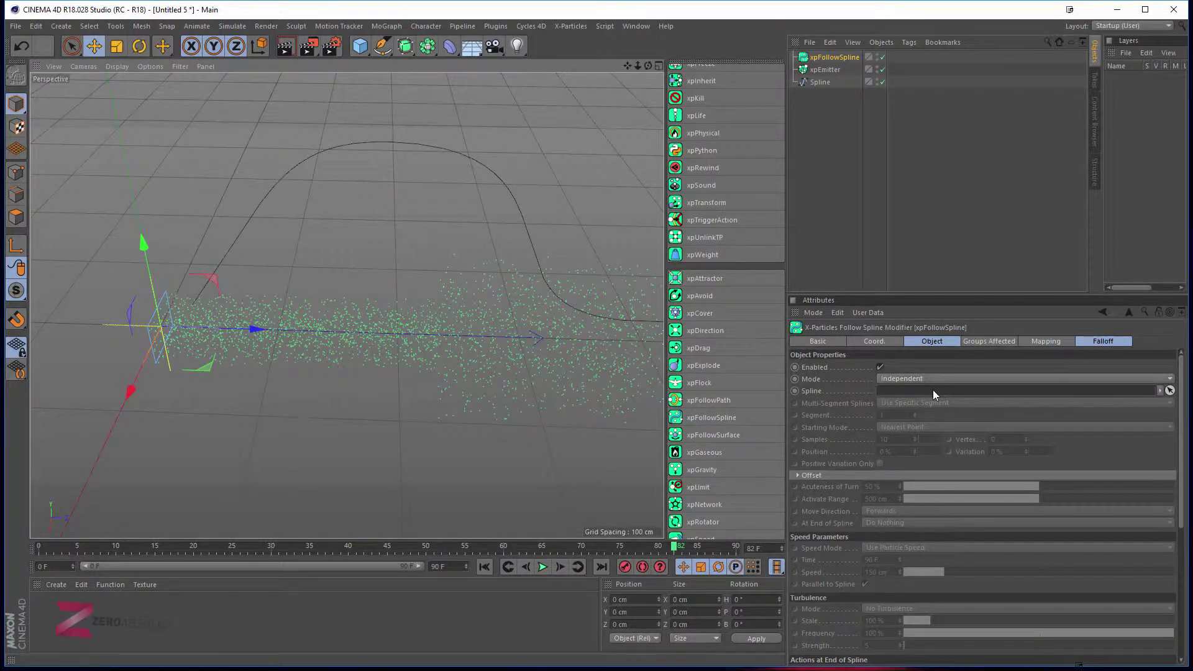
left_click(878, 375)
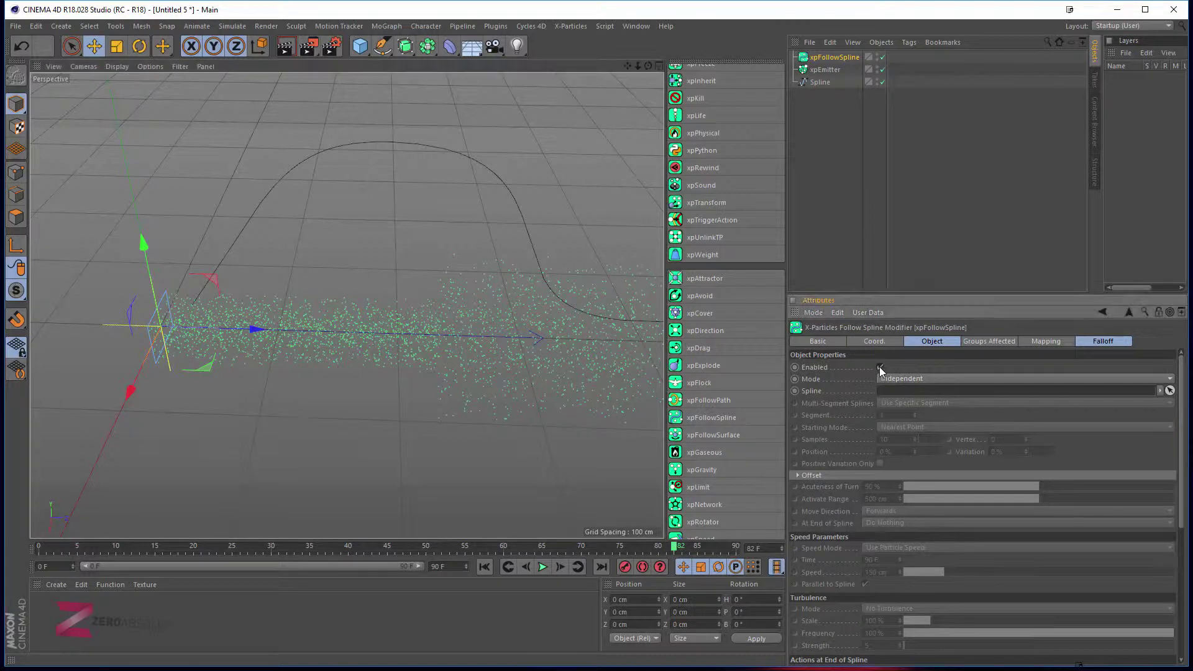
left_click(903, 380)
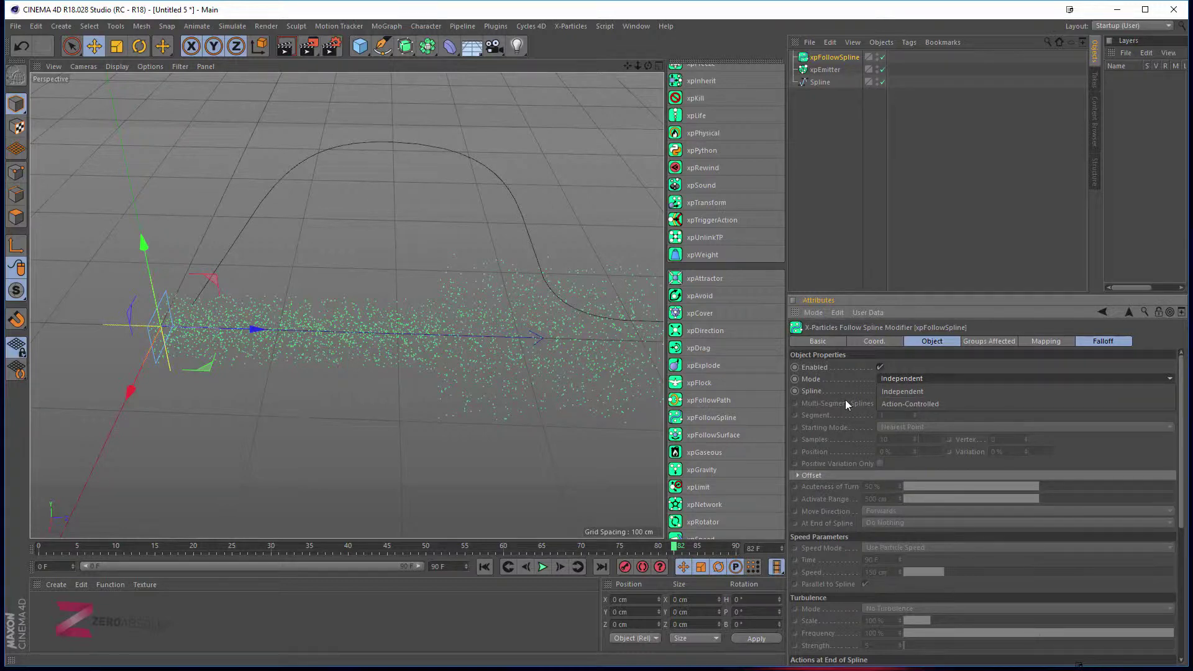
left_click(881, 380)
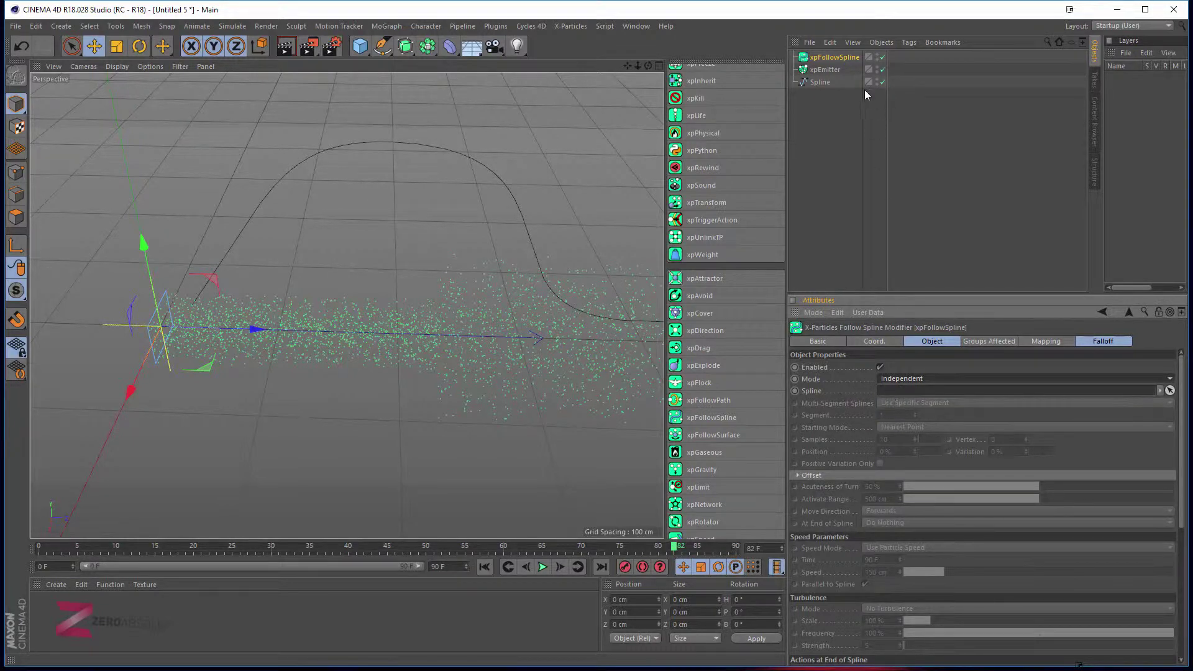
left_click_drag(820, 83, 902, 392)
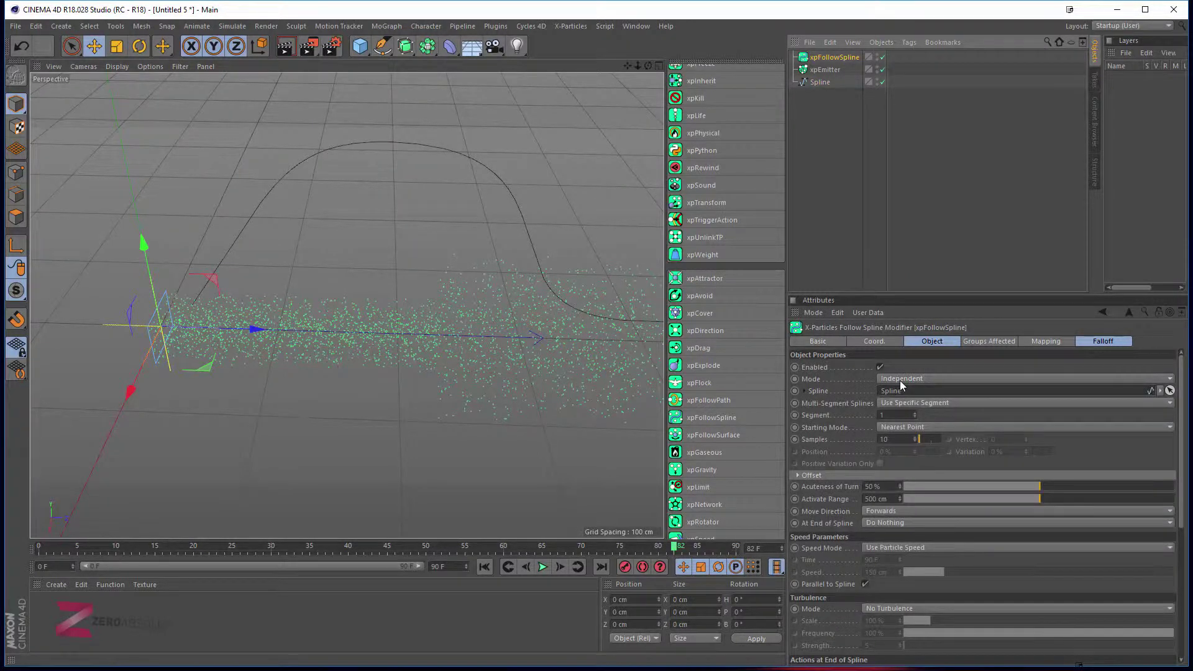
- Play the simulation and examine up close how the particles move from the emitter onto the spline
left_click(542, 567)
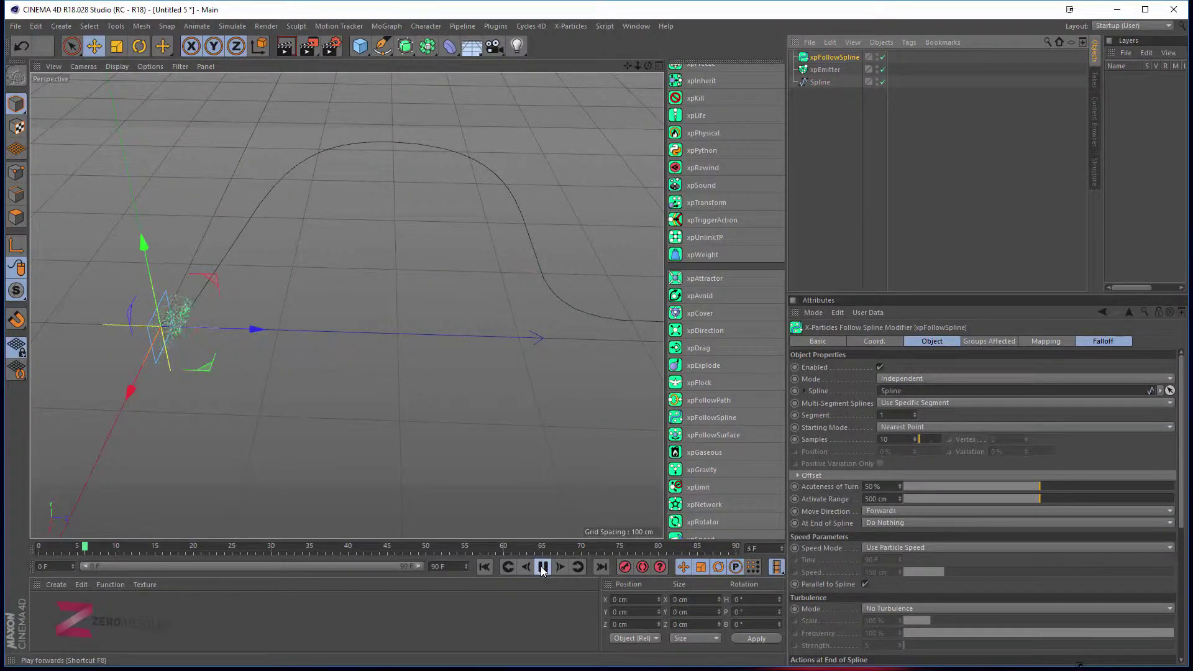
left_click(542, 567)
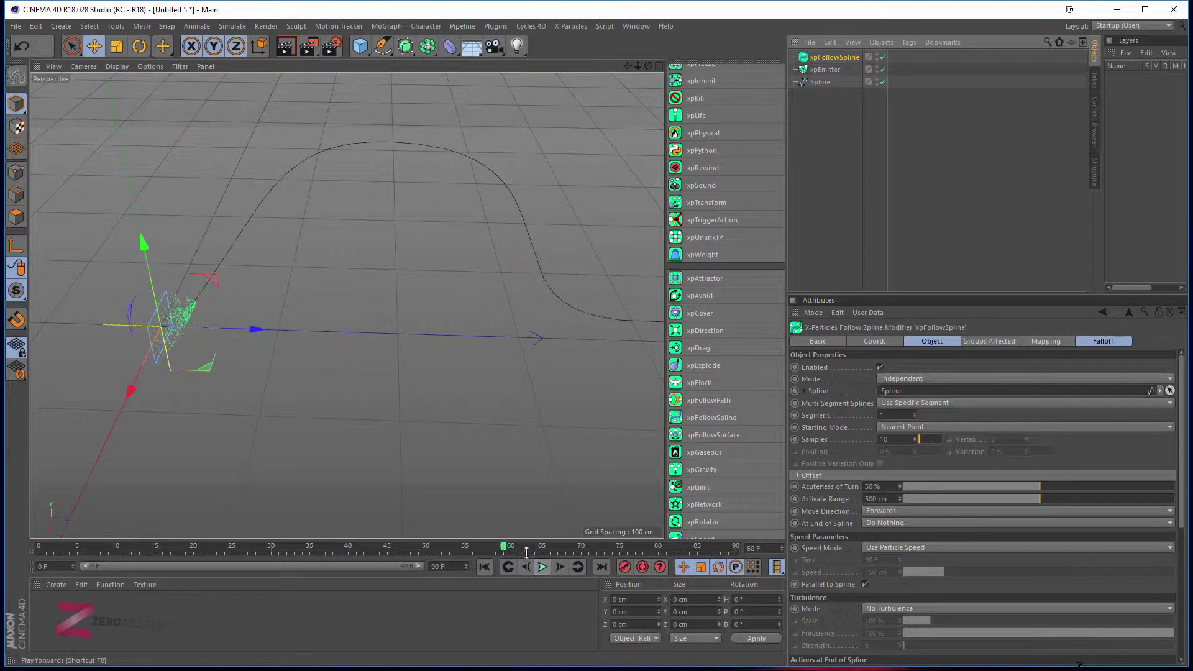
left_click_drag(178, 266, 231, 358, "alt")
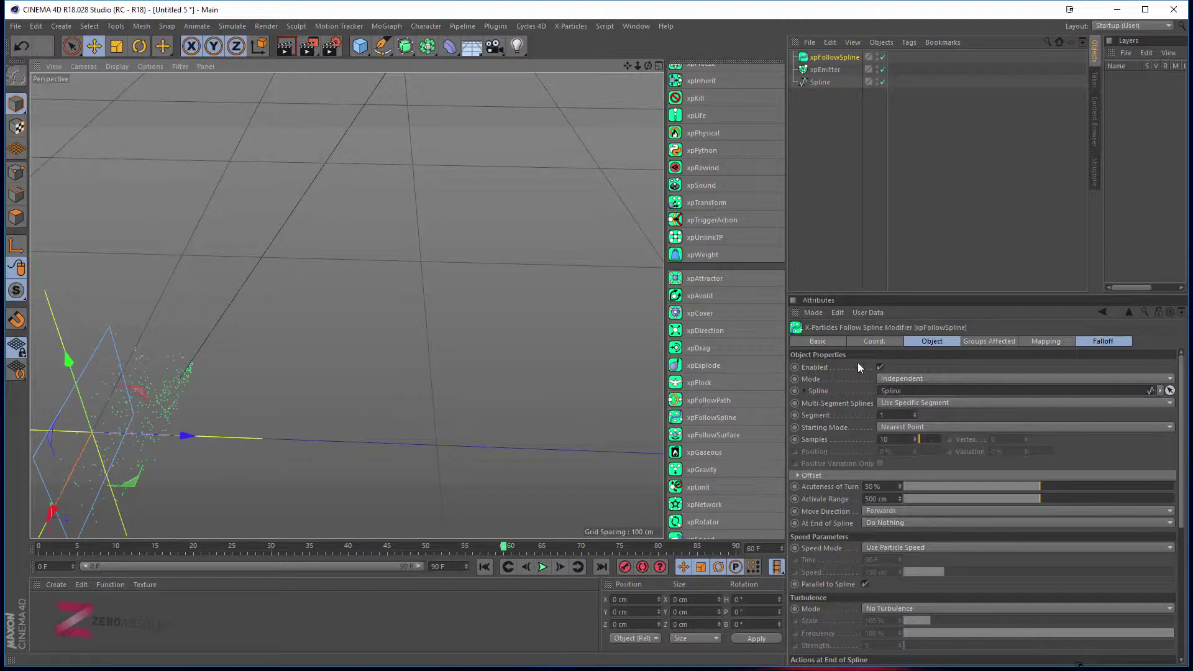
- Set the xpEmitter's editor display to Circle so the particles are drawn larger in the viewport
left_click(830, 69)
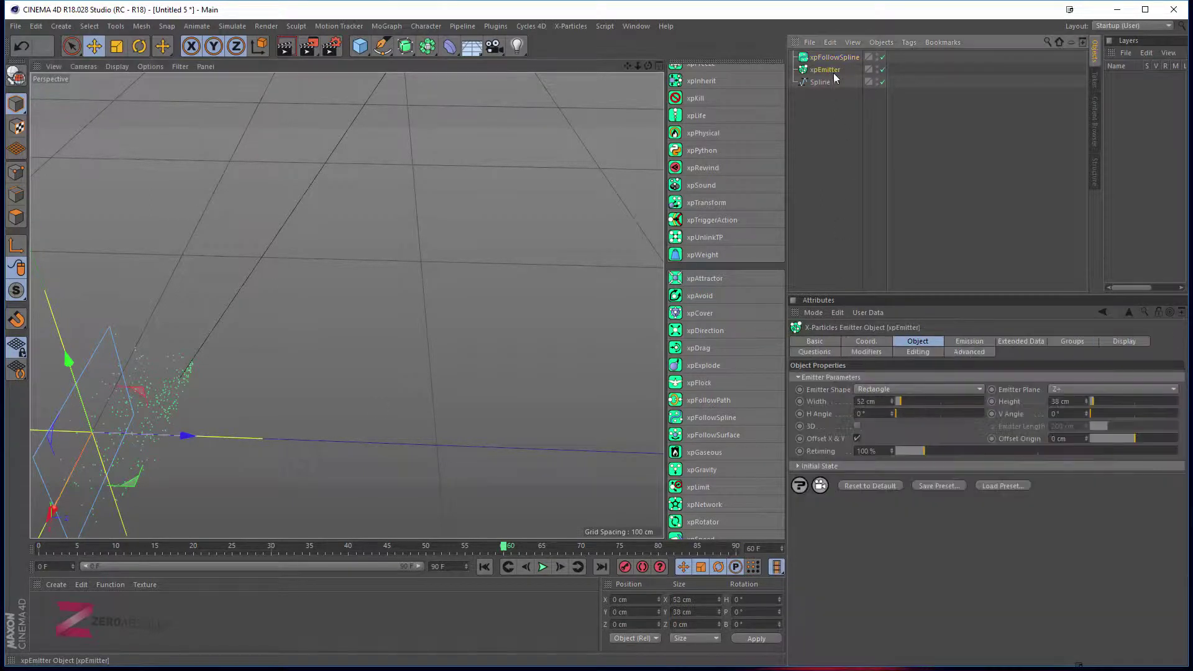
left_click(1124, 341)
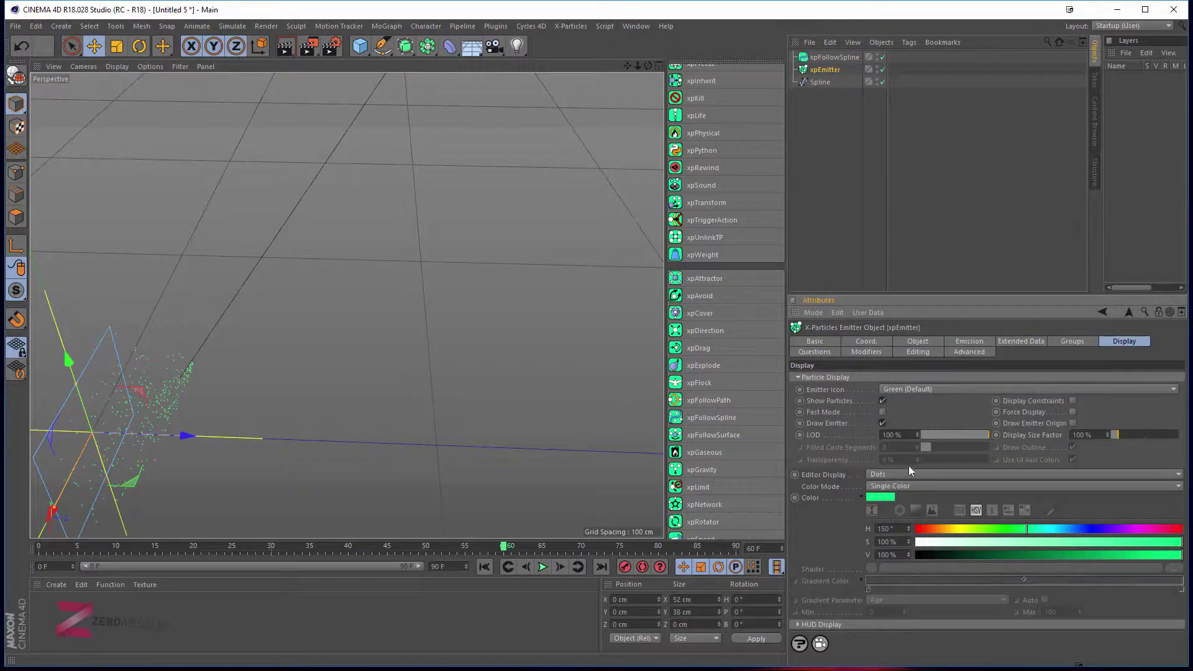
left_click(889, 474)
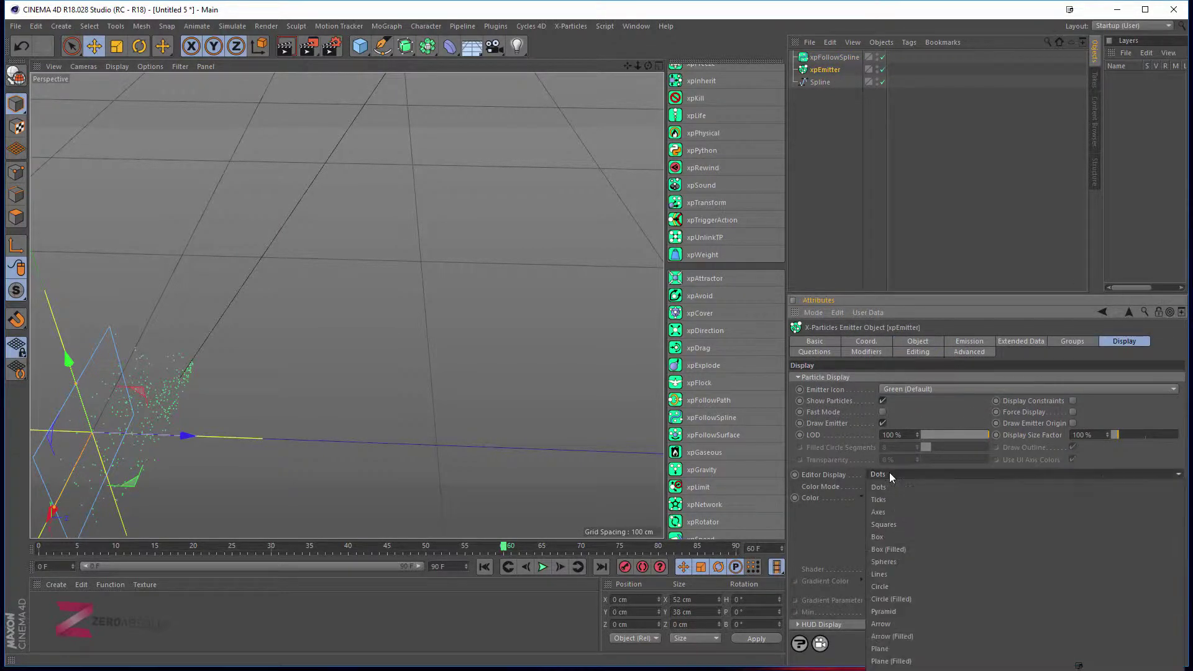
left_click(898, 577)
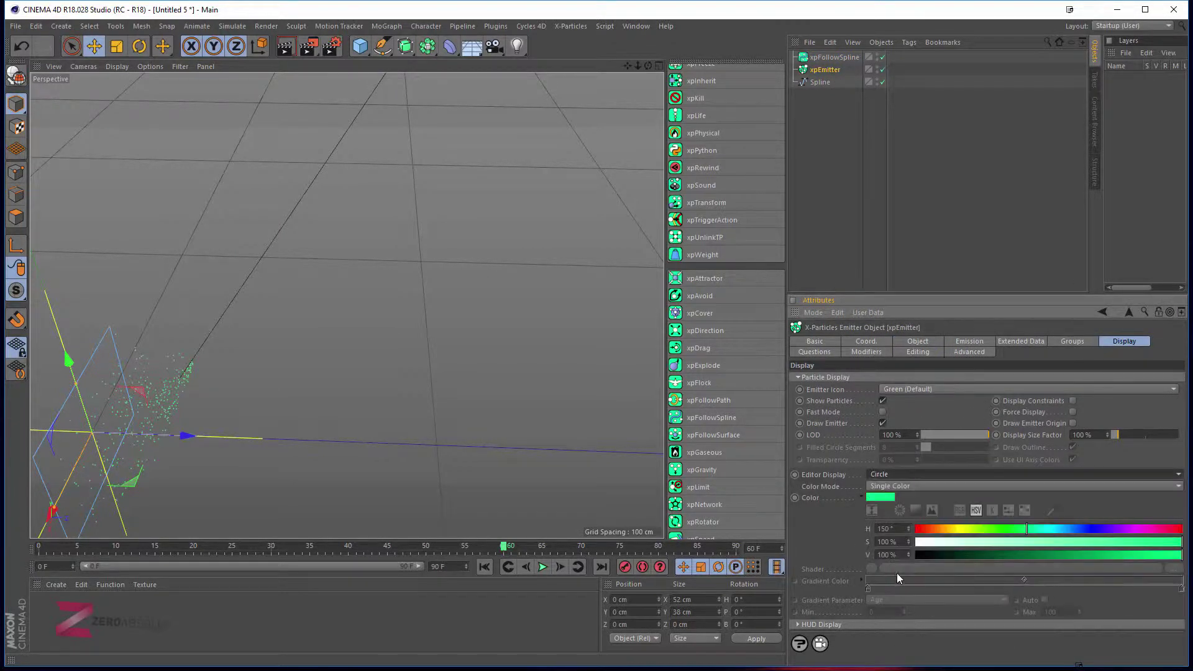
- Replay the simulation from the first frame and examine the circle particles along the wider course of the spline
left_click(484, 568)
left_click(542, 566)
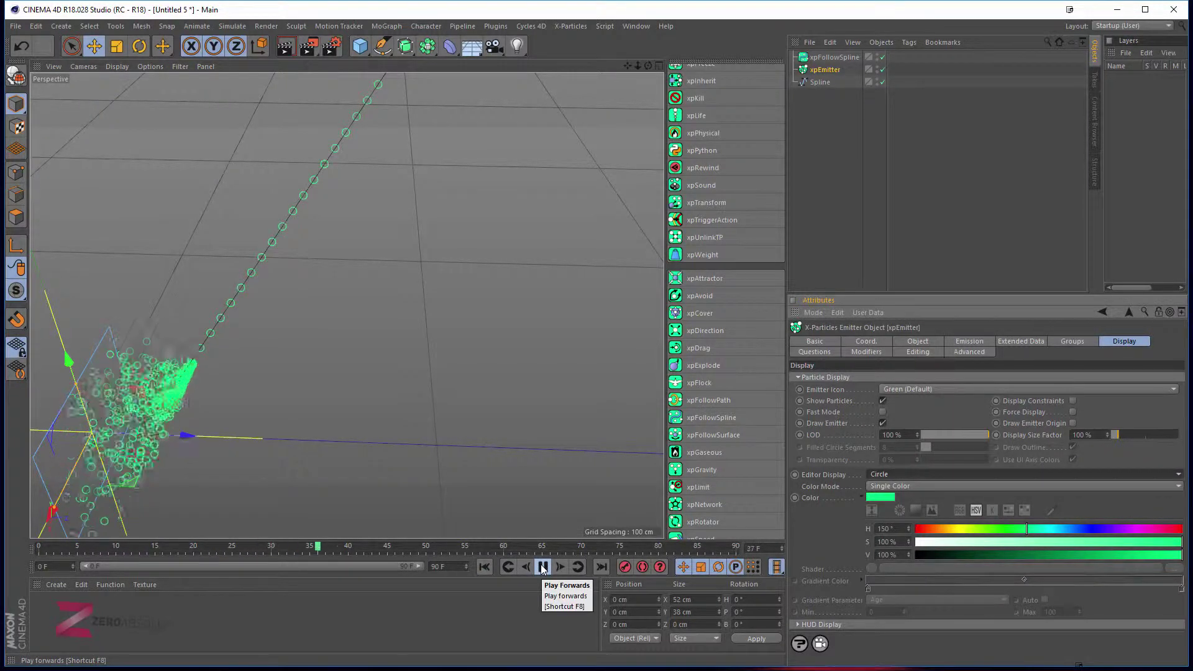
left_click_drag(376, 197, 400, 260, "alt")
left_click(408, 255)
left_click_drag(463, 237, 411, 491, "alt")
left_click(544, 567)
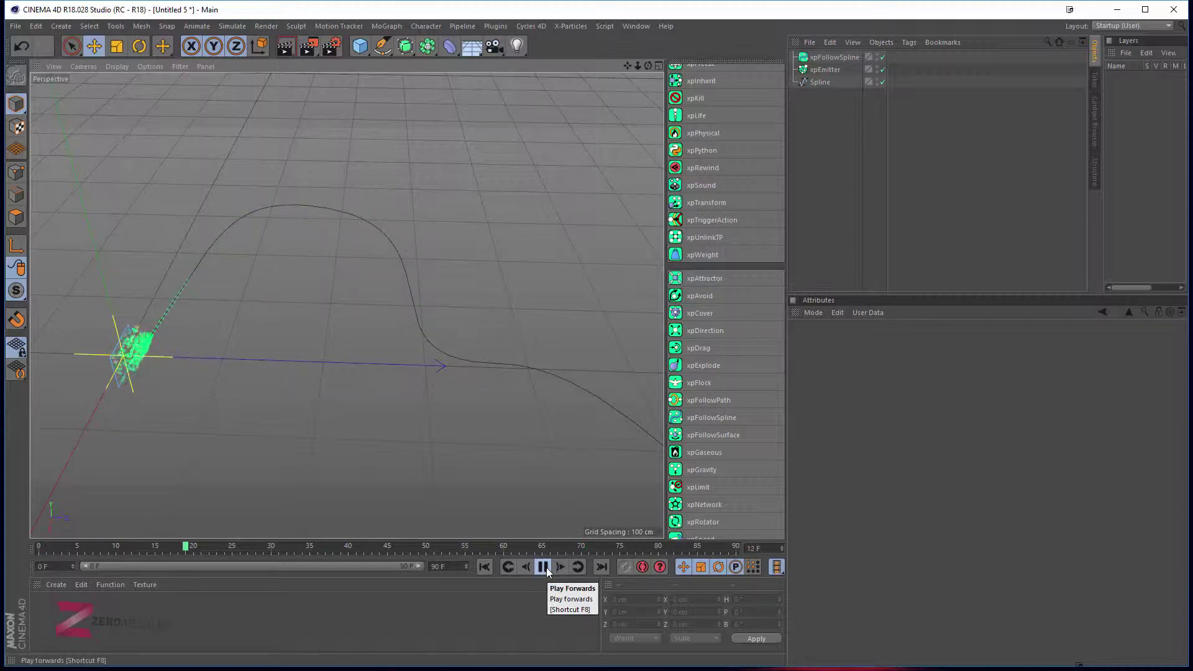
left_click(544, 567)
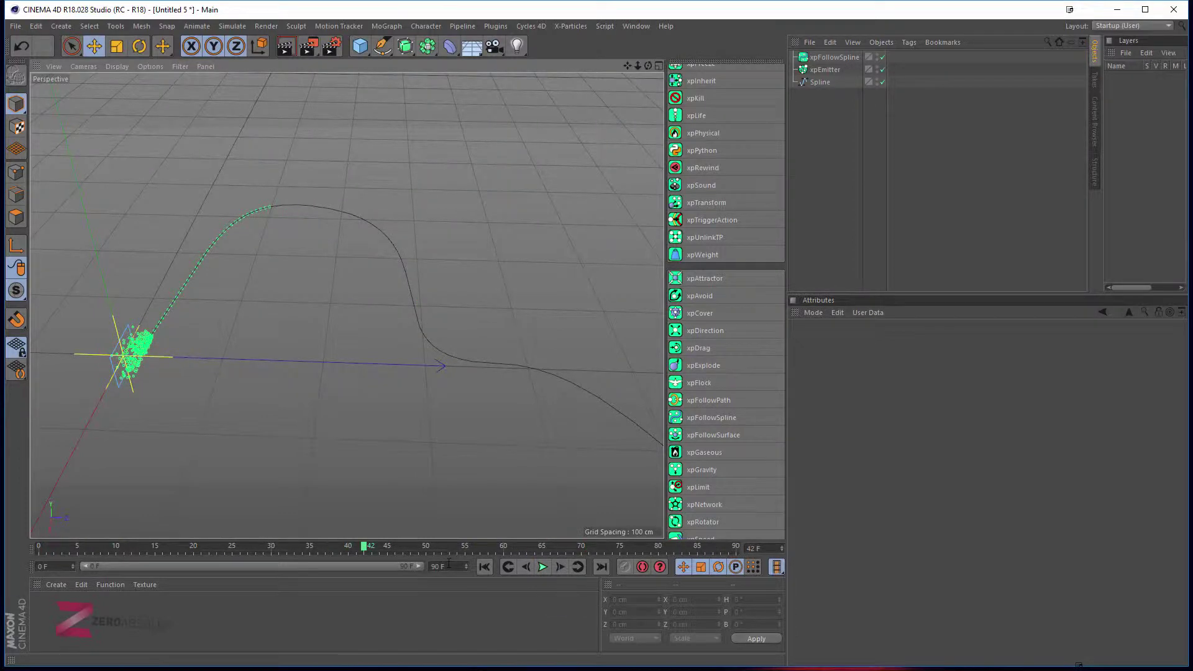
- Set the project's end frame to 340 and extend the timeline's preview range to the full length
type("340")
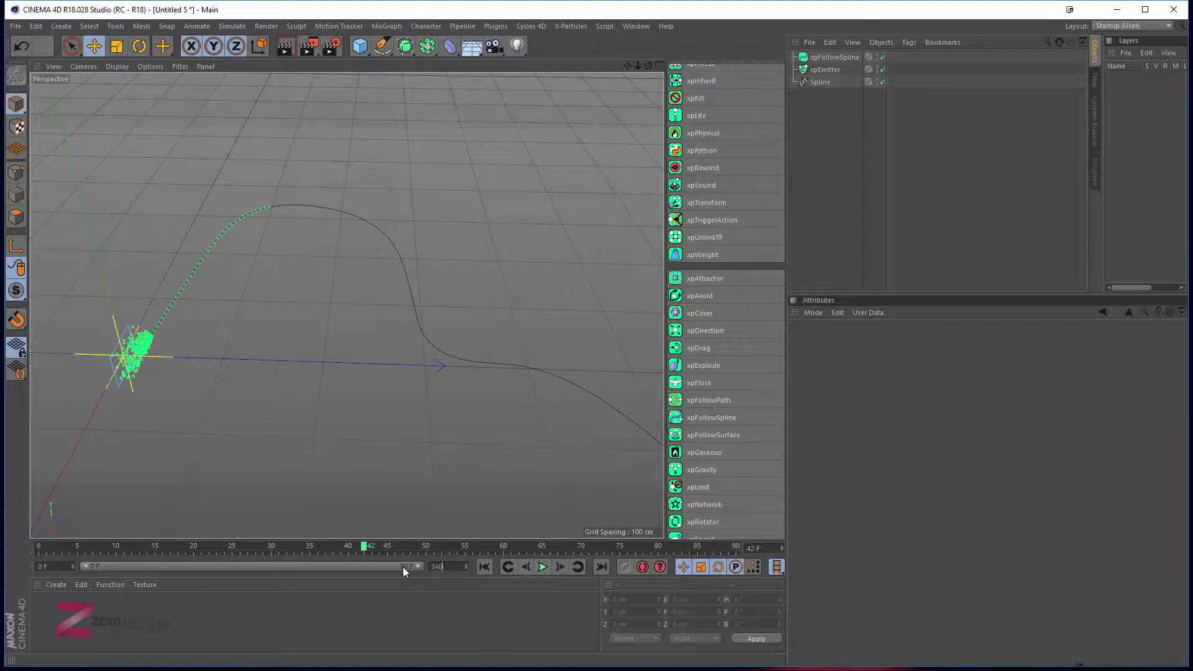
key("Return")
left_click_drag(179, 567, 423, 566)
left_click_drag(246, 422, 158, 325, "alt")
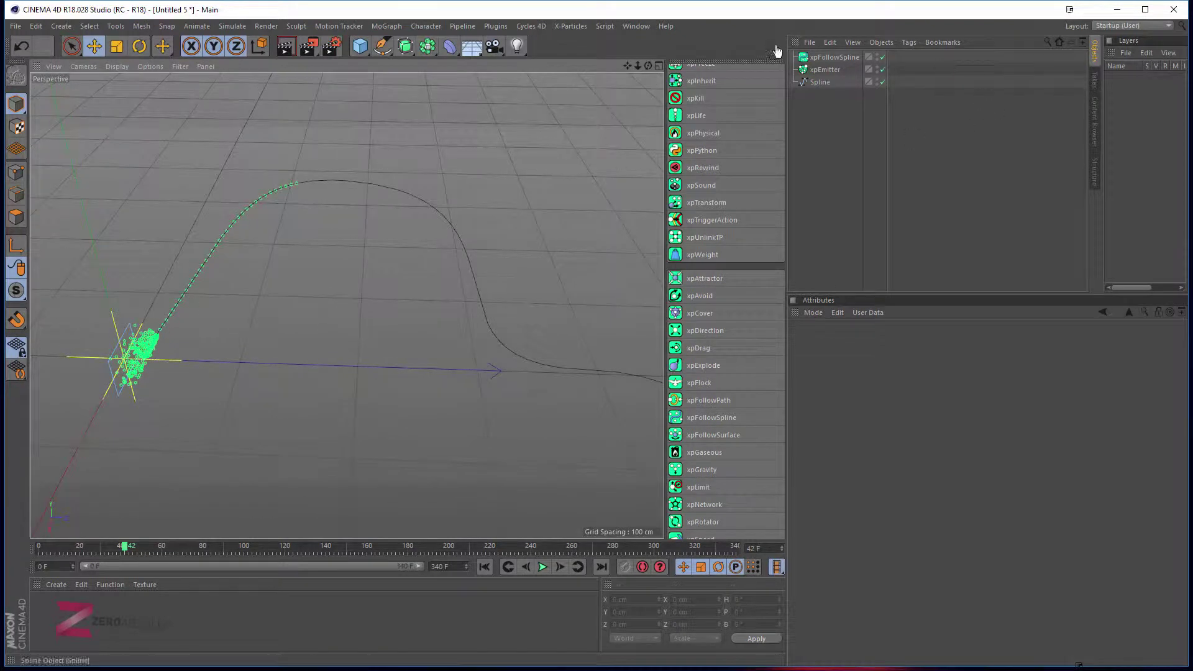
- Set the xpFollowSpline modifier's Multi-Segment Splines option to Use Any Segment
left_click(825, 57)
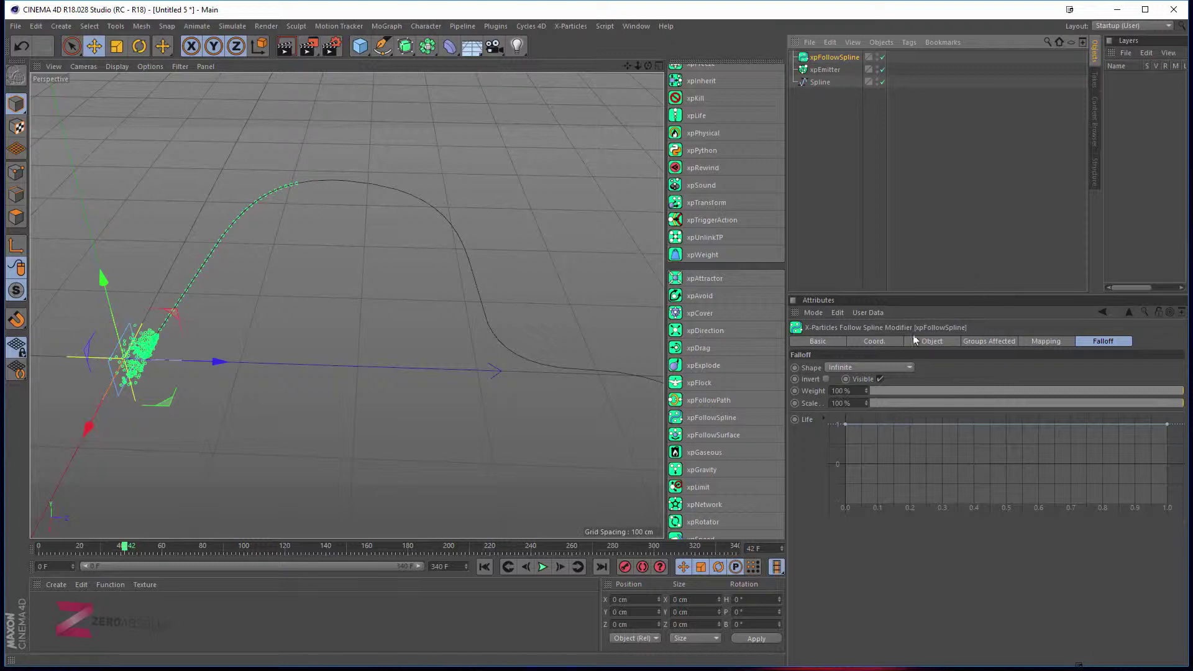
left_click(933, 342)
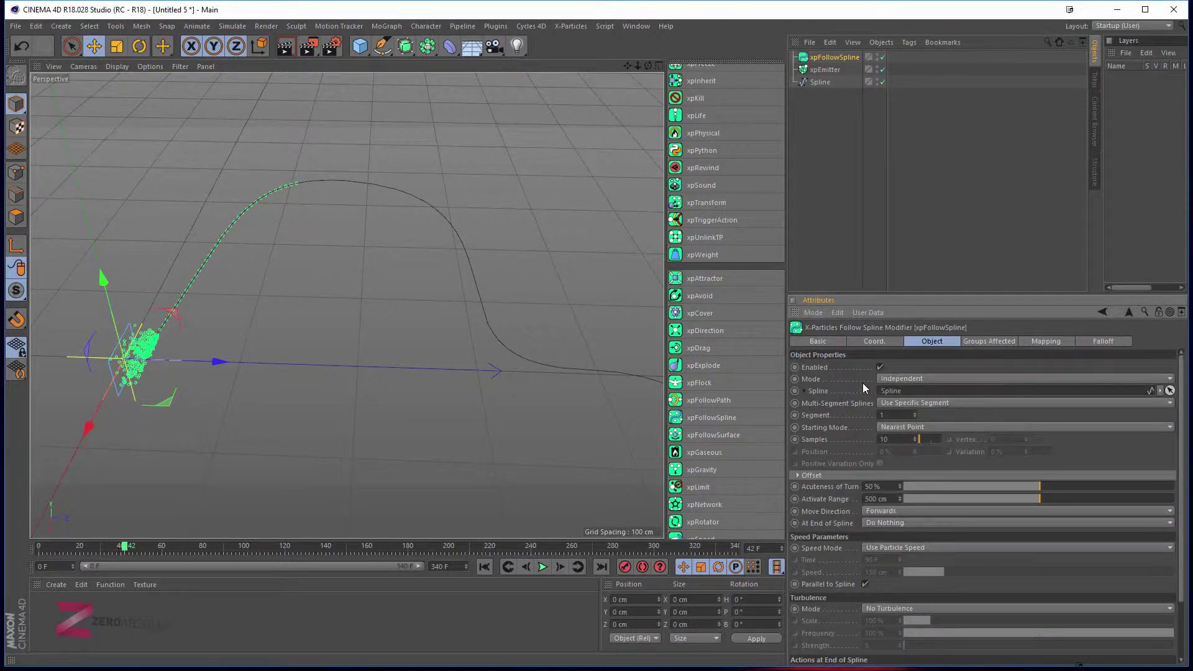
left_click(993, 341)
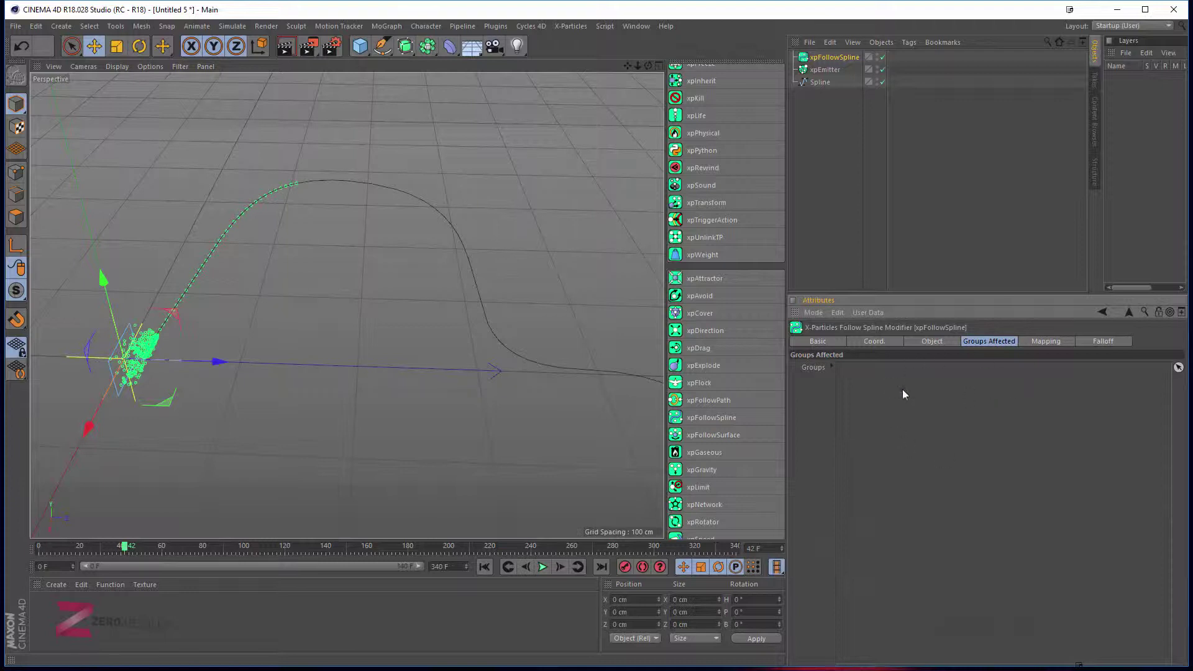
left_click(933, 341)
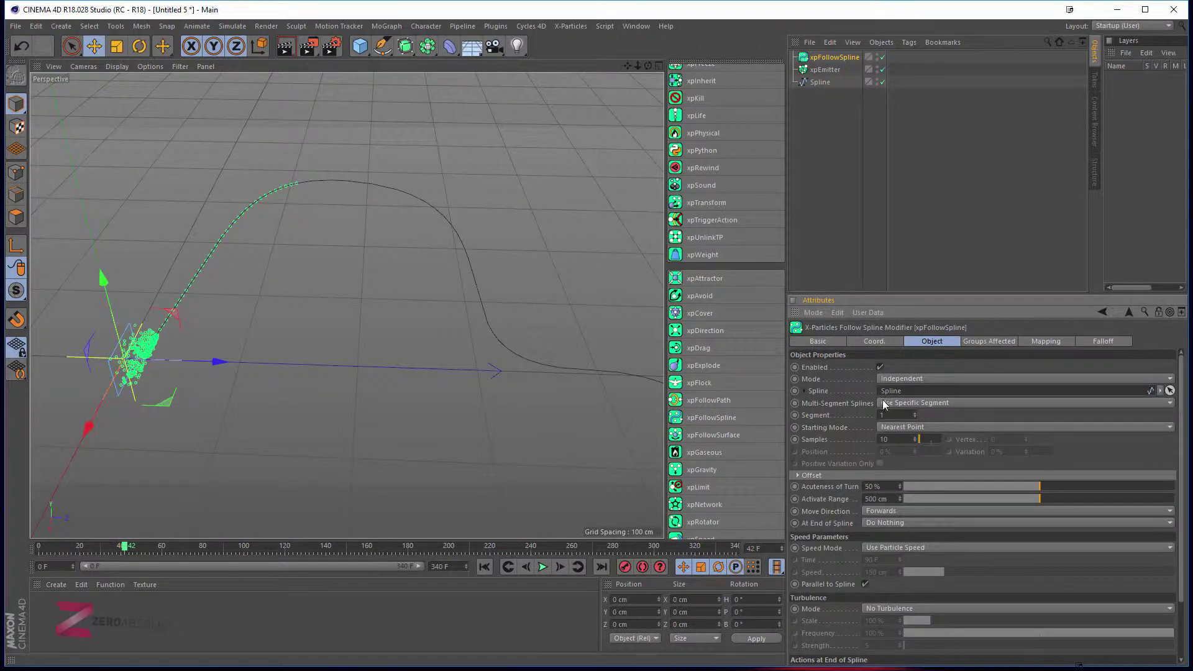
left_click(915, 405)
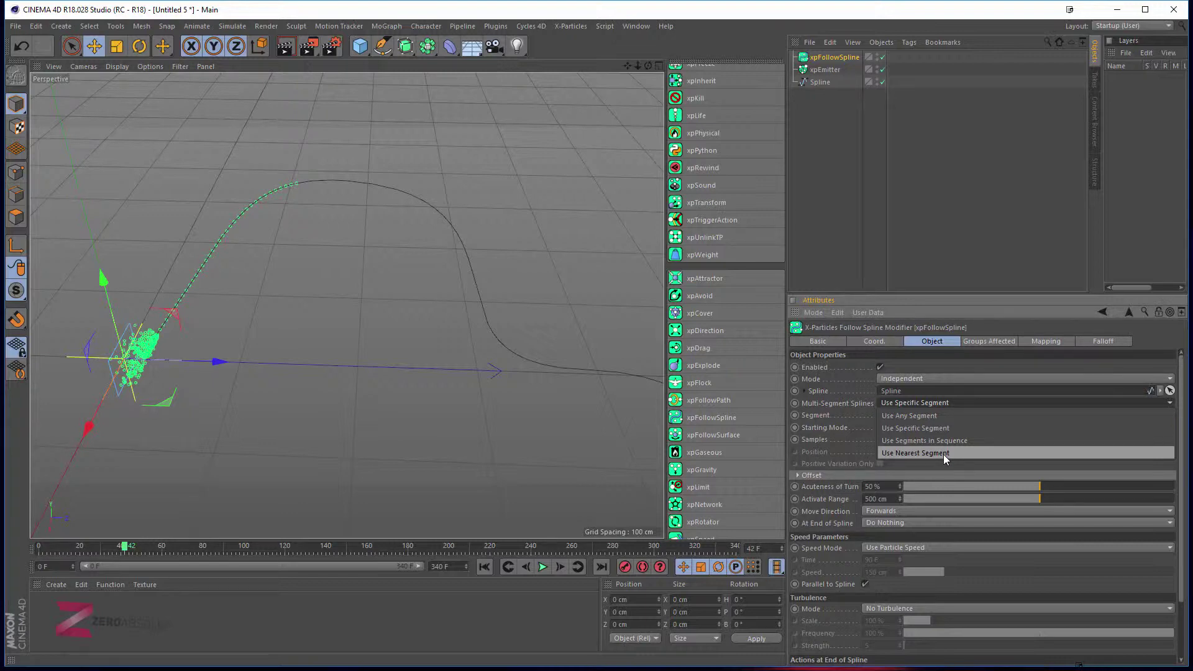
left_click(943, 417)
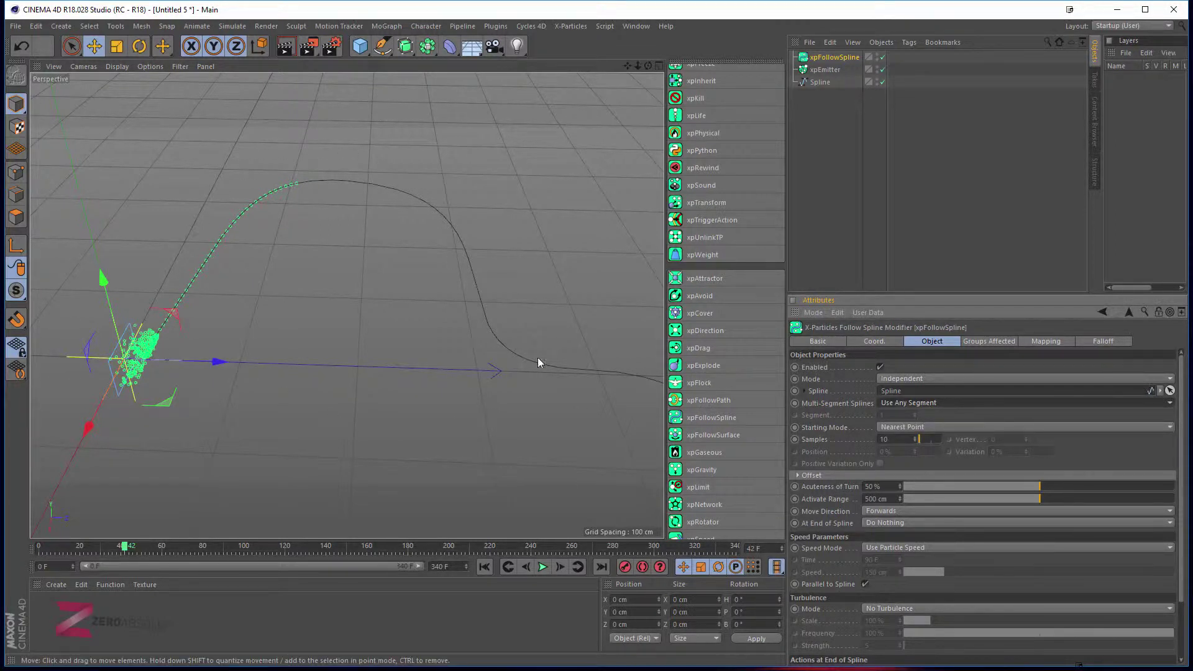
left_click(914, 402)
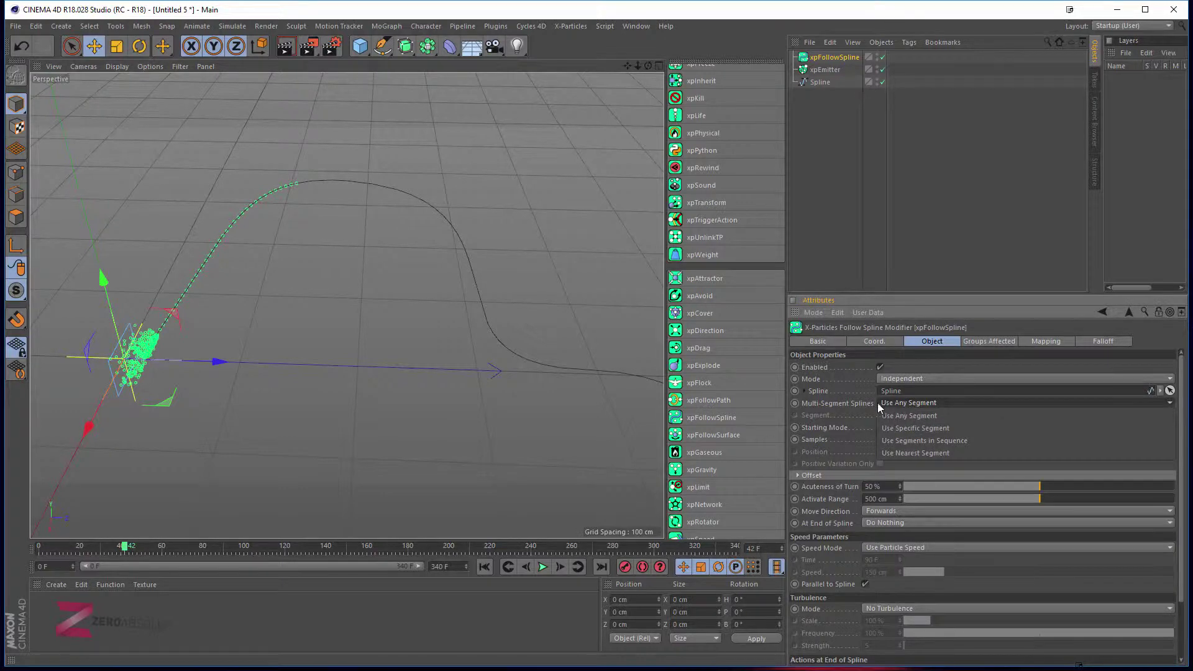
left_click(848, 403)
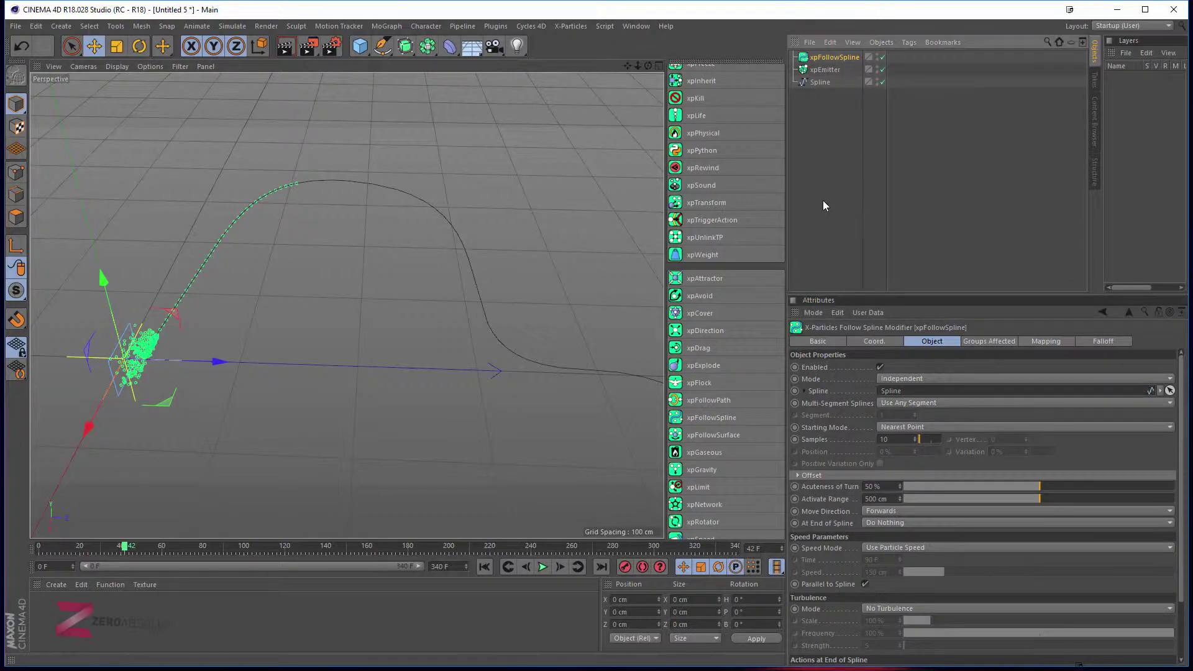
- Switch the xpFollowSpline modifier's Starting Mode to Position Along Spline and play the simulation briefly
left_click(1104, 343)
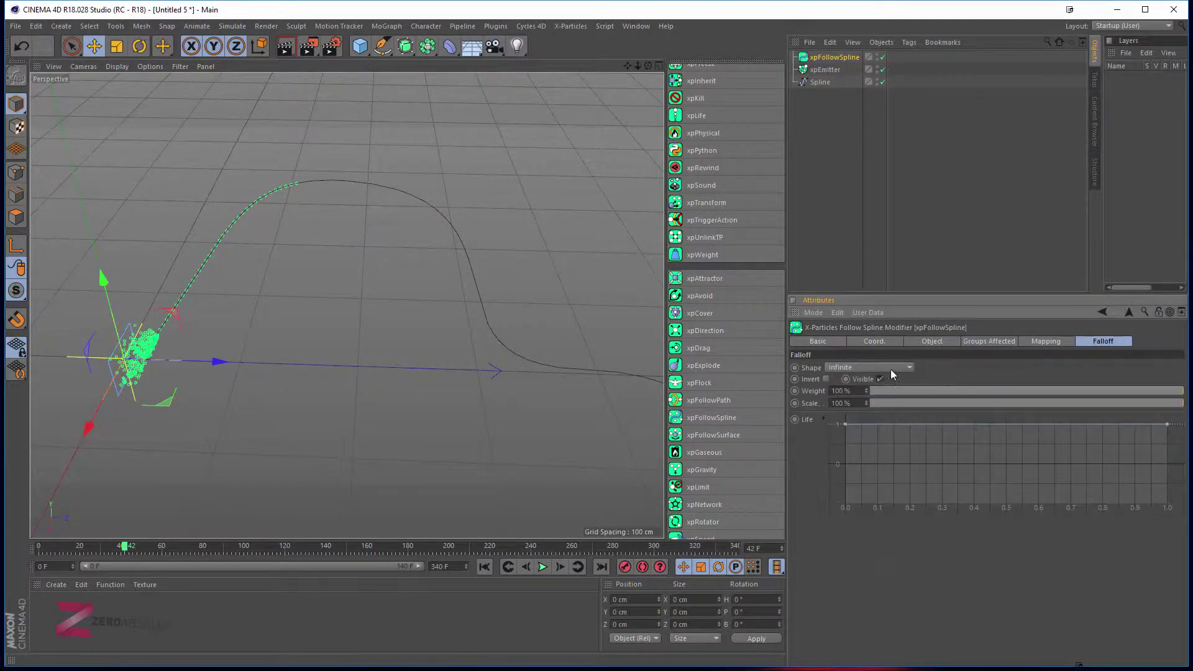
left_click(933, 341)
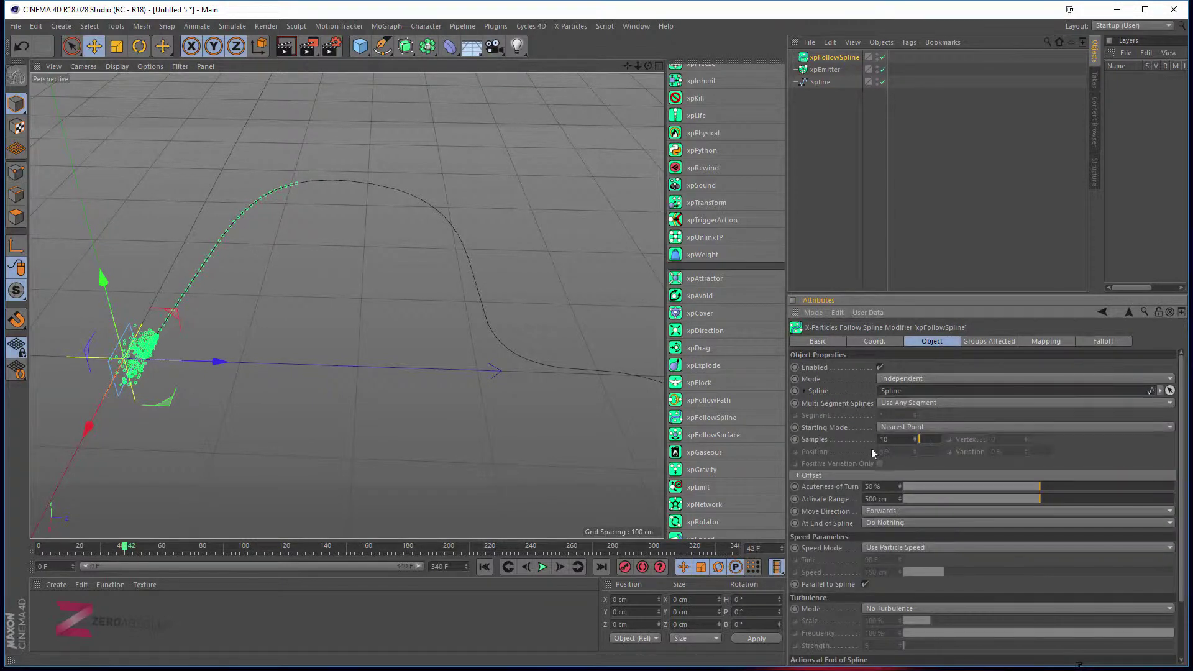
left_click(923, 428)
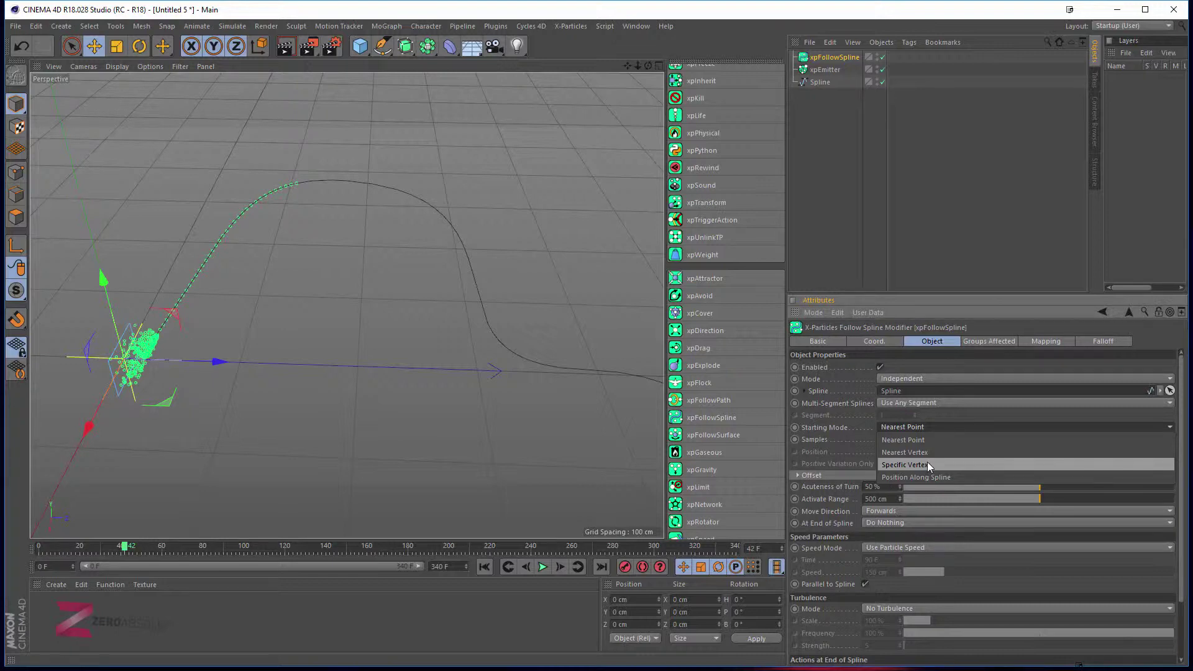
left_click(947, 477)
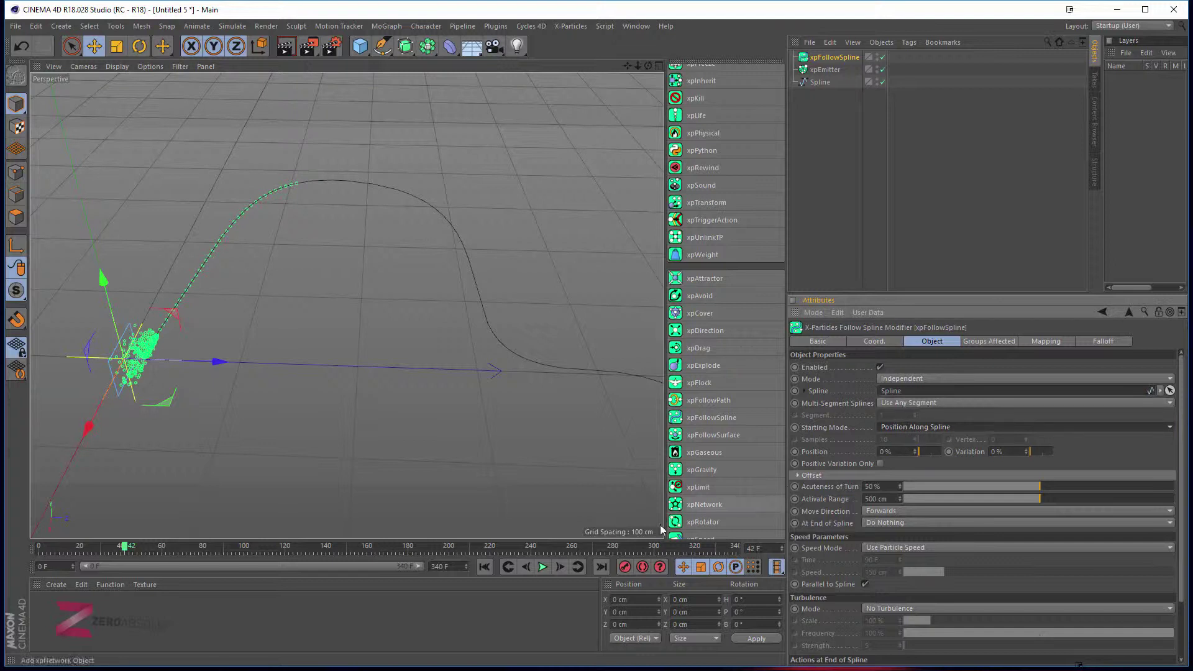
left_click(543, 567)
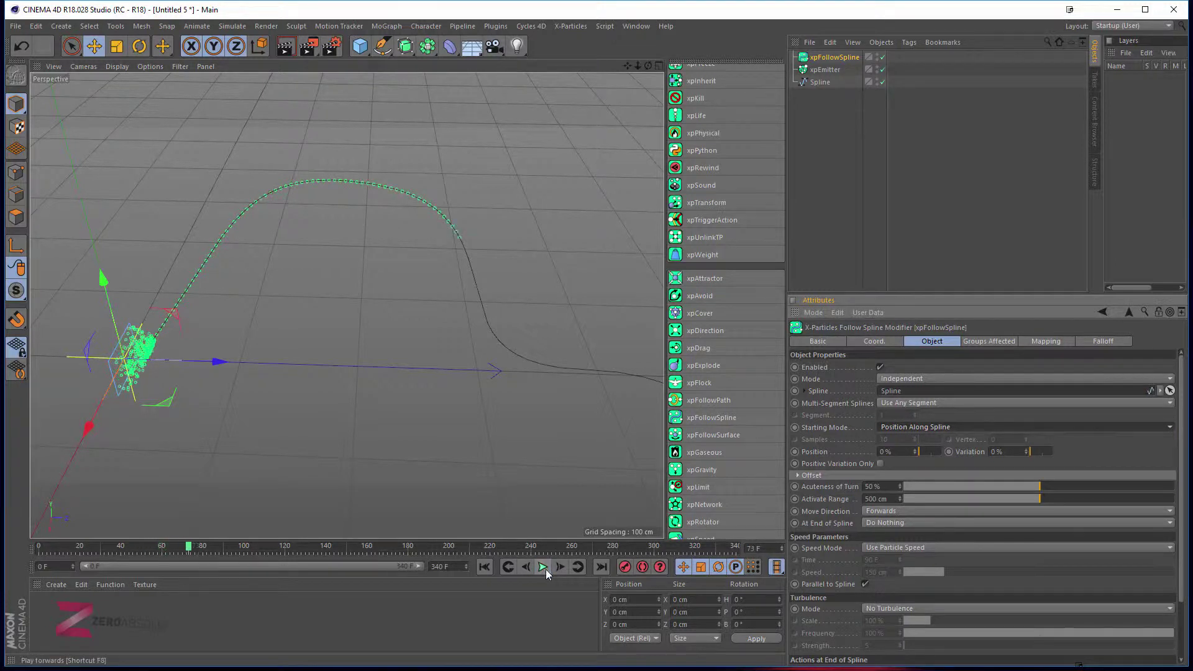
left_click(544, 568)
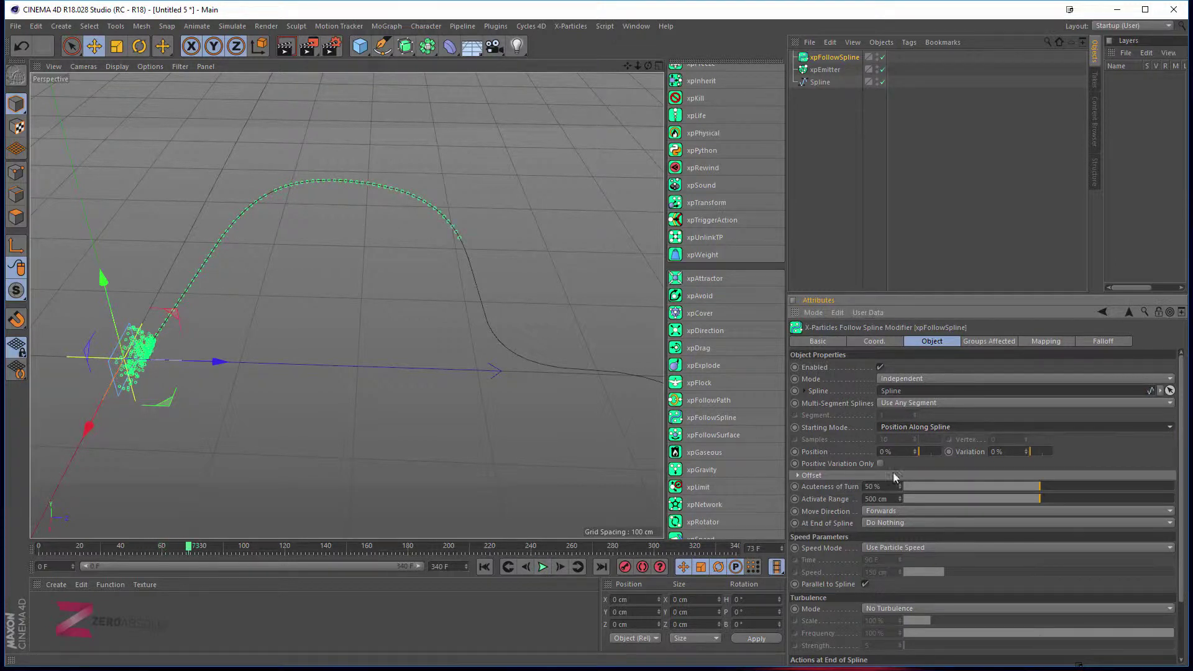
- Set the starting Position along the spline to 14% and play the simulation to examine where particles join it
left_click(920, 454)
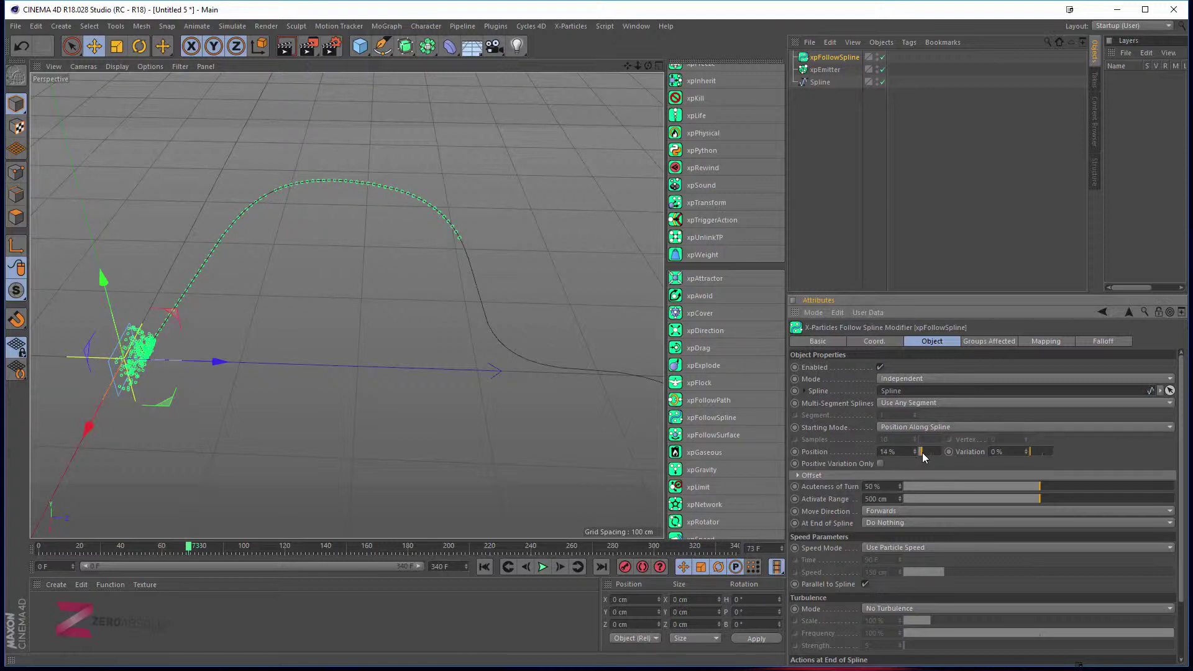
left_click(543, 566)
left_click(543, 566)
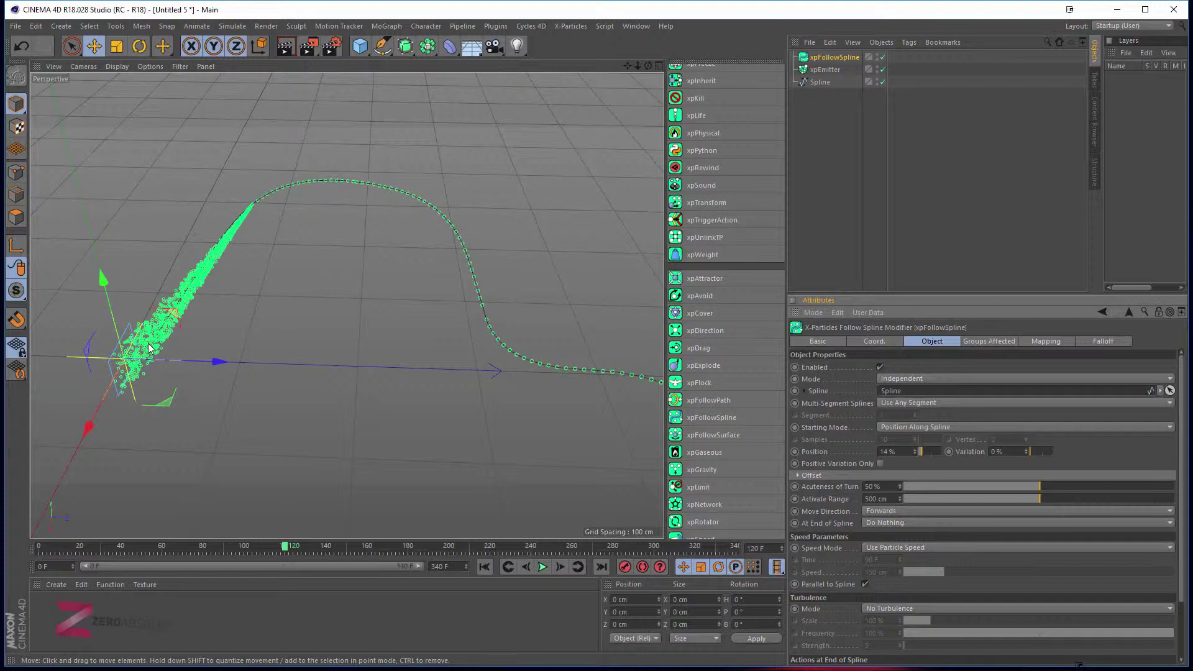
left_click_drag(520, 376, 498, 363, "alt")
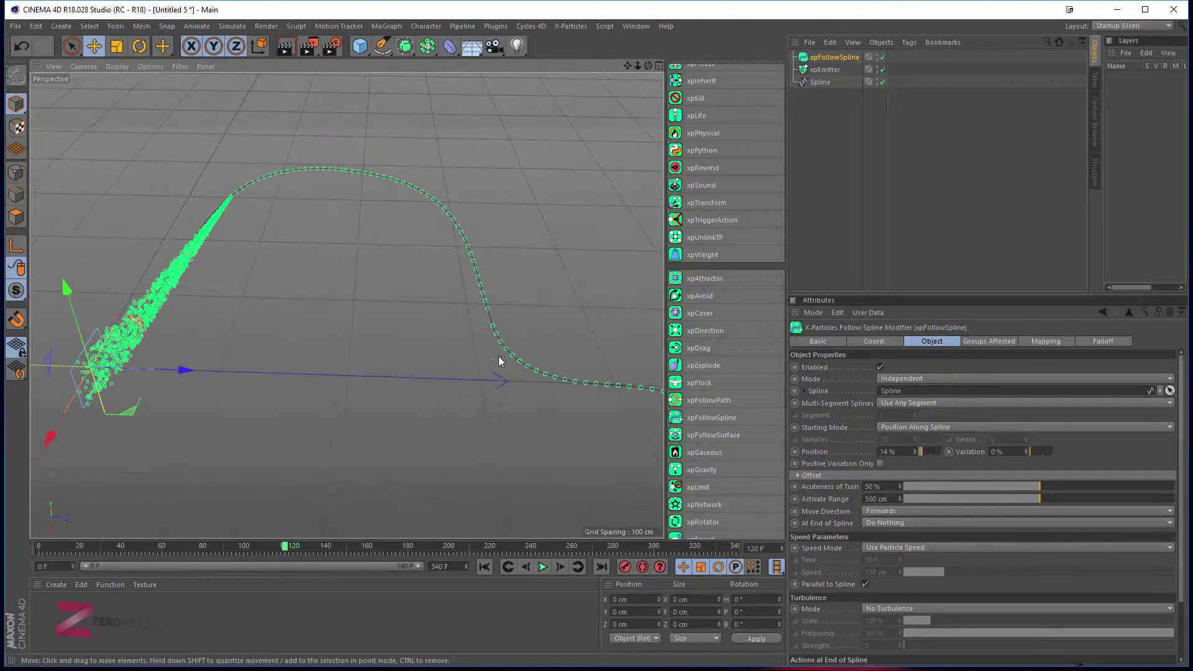
- Set the starting position's Variation to 27% and continue the simulation to see the particles' spread
left_click_drag(1030, 450, 1038, 456)
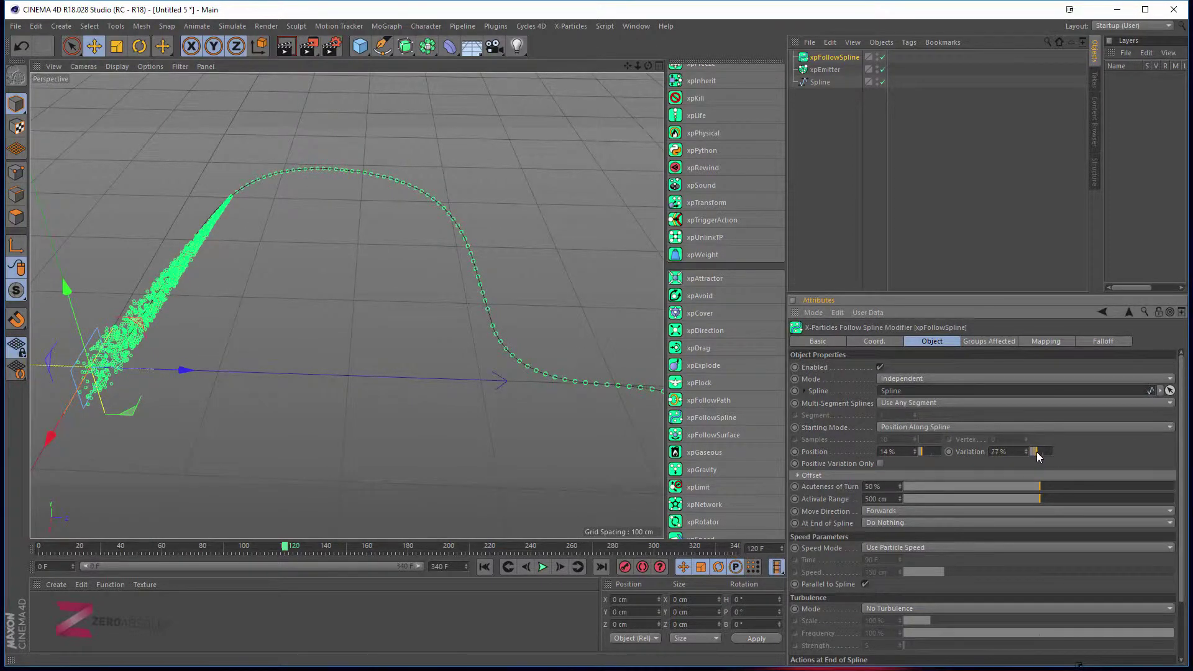
left_click(547, 567)
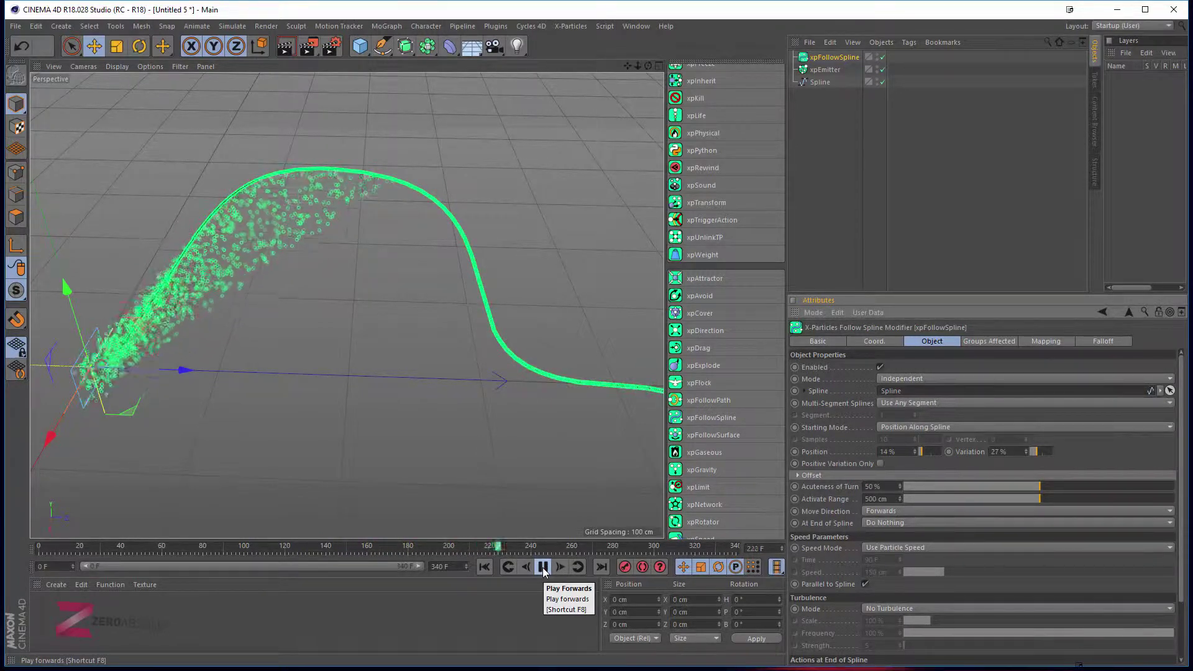
left_click(543, 567)
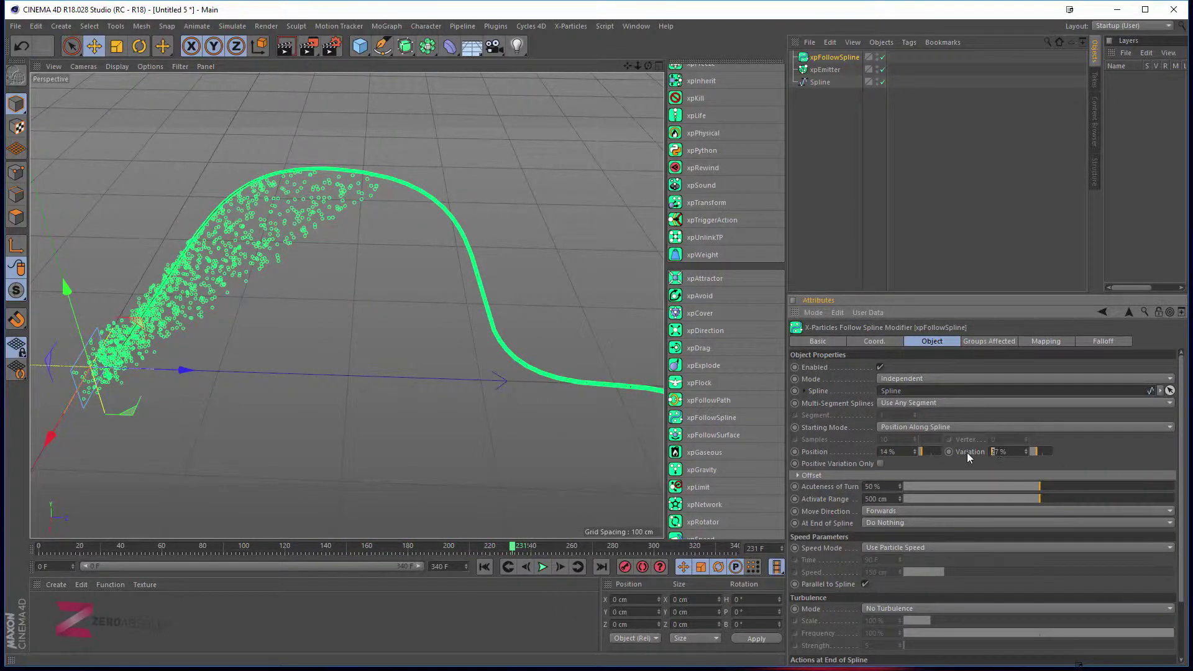
- Set the xpFollowSpline modifier's Starting Mode to Nearest Point with 20 Samples
left_click(907, 427)
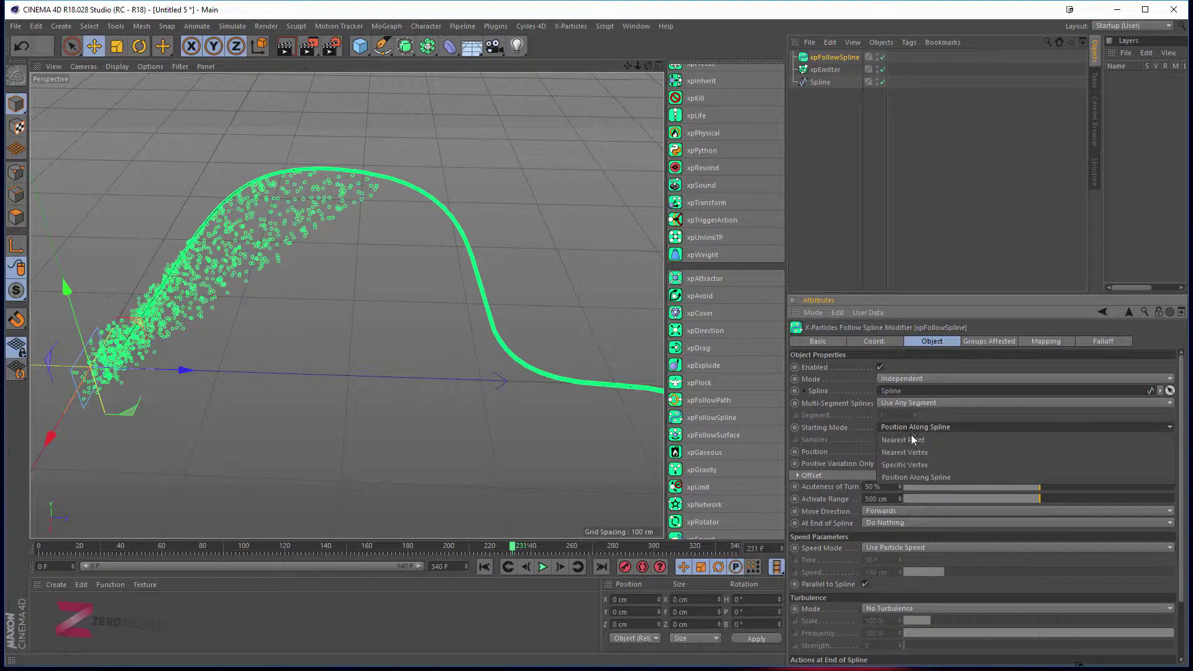
left_click(909, 439)
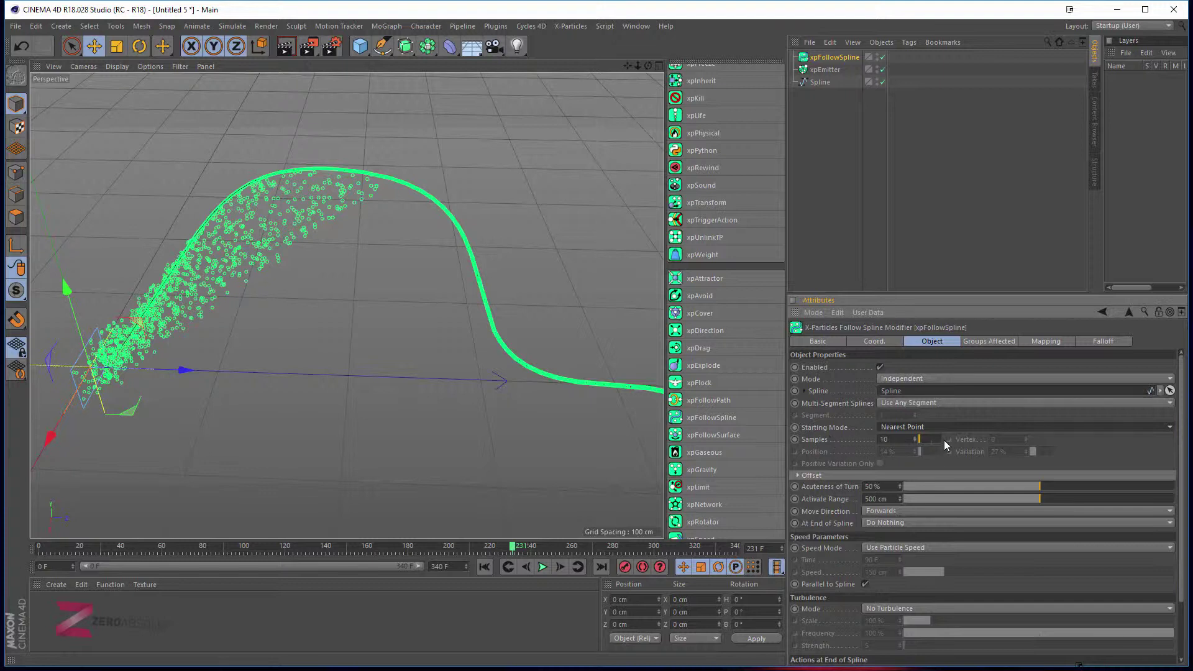
left_click_drag(922, 441, 922, 442)
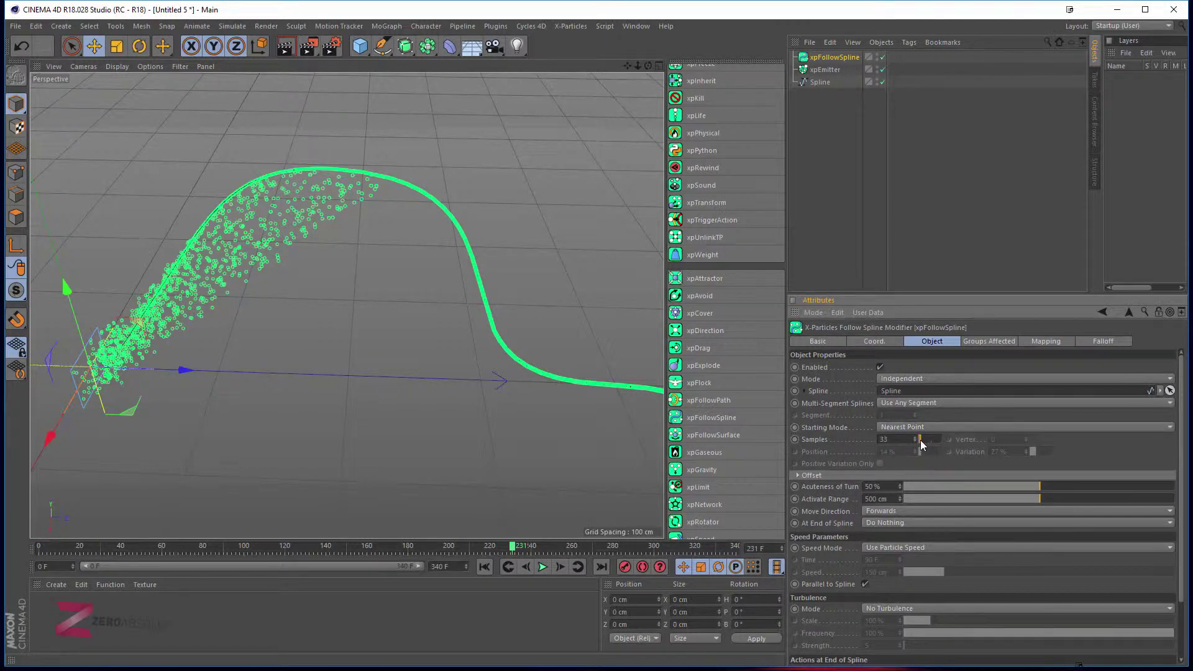
left_click_drag(920, 441, 920, 442)
key("0")
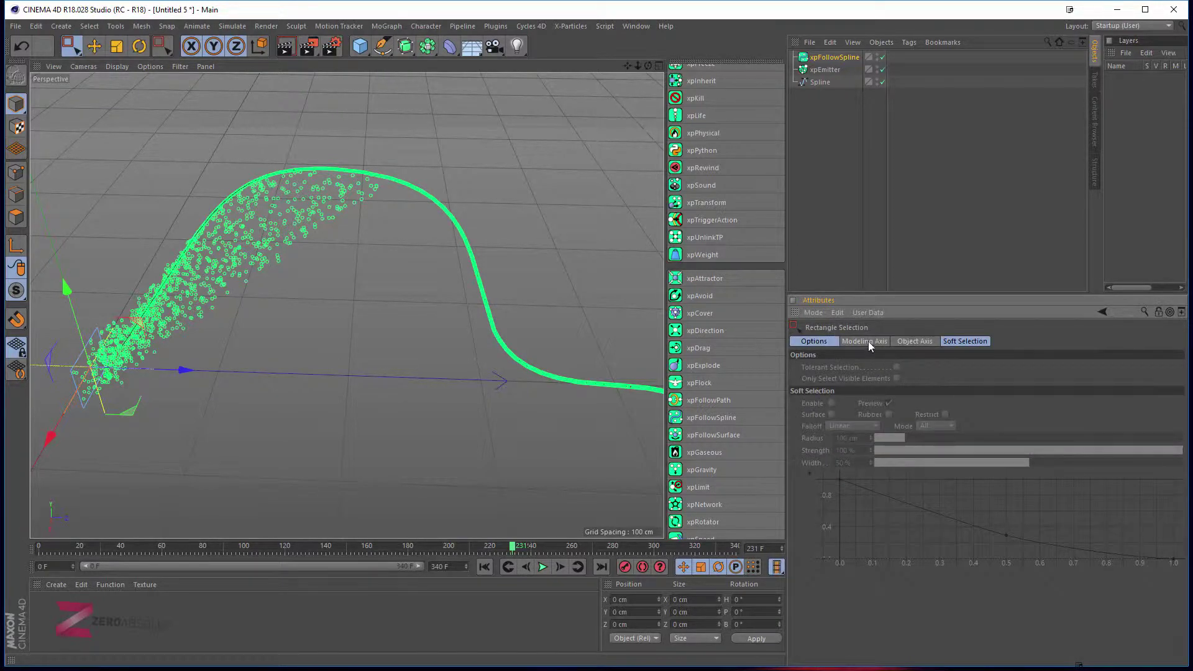
left_click(844, 58)
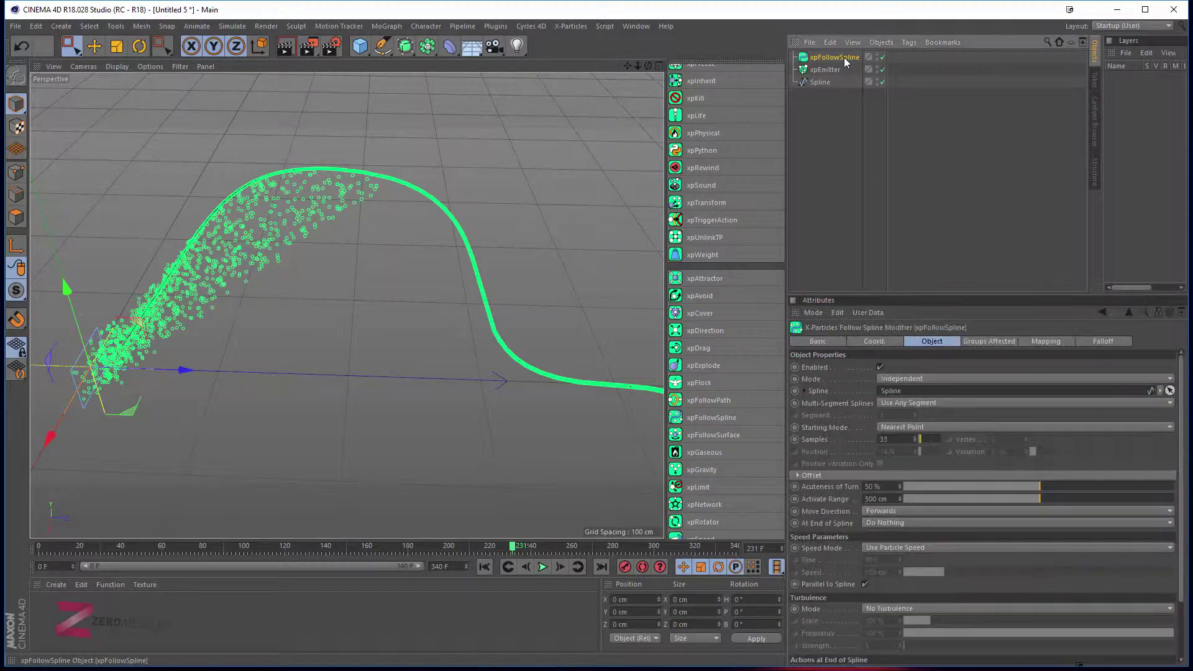
left_click(901, 442)
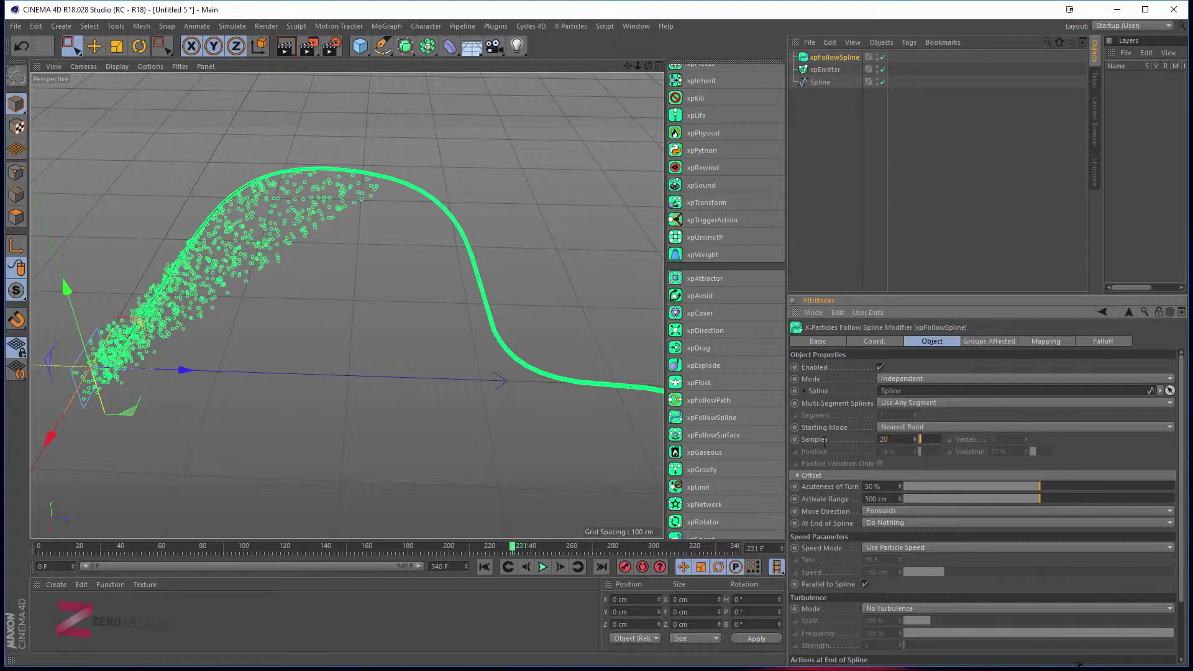
- Play the simulation on, restart it from the first frame, and examine how particles join the spline
left_click(543, 567)
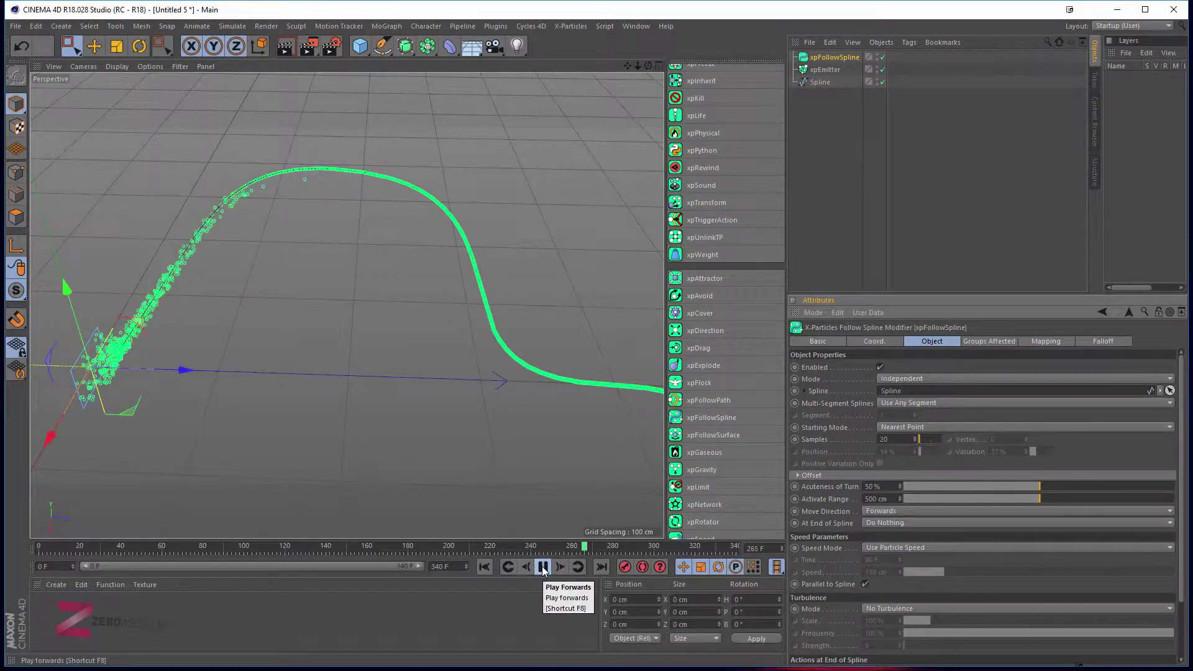
left_click(543, 567)
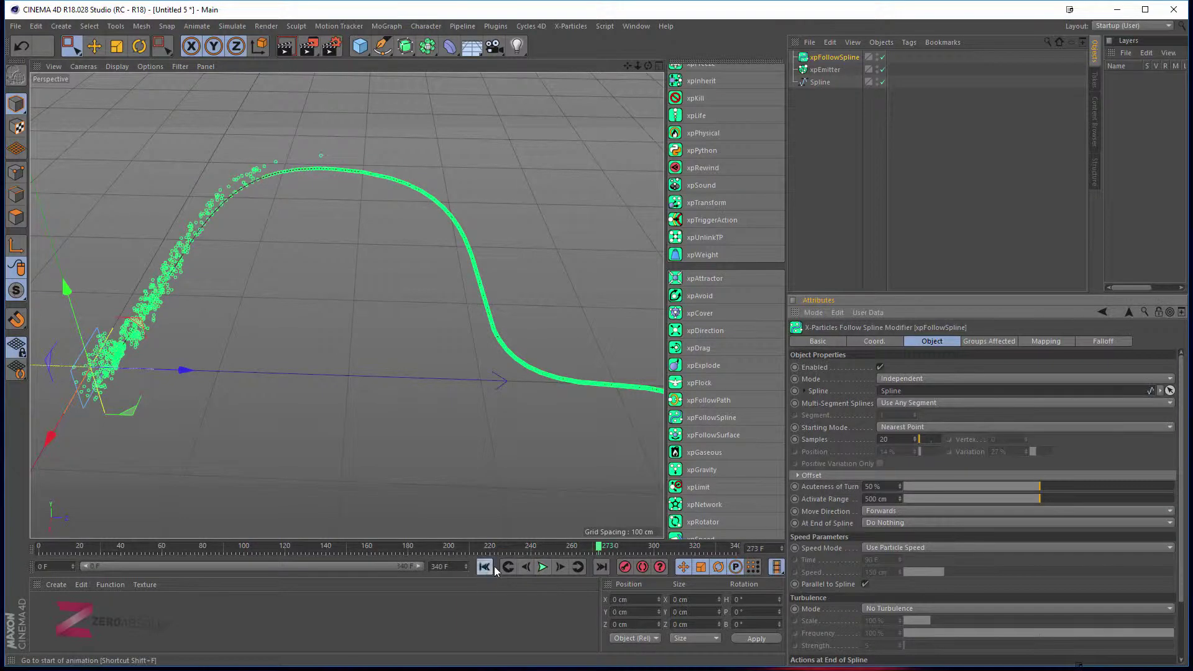
left_click(484, 567)
left_click(542, 567)
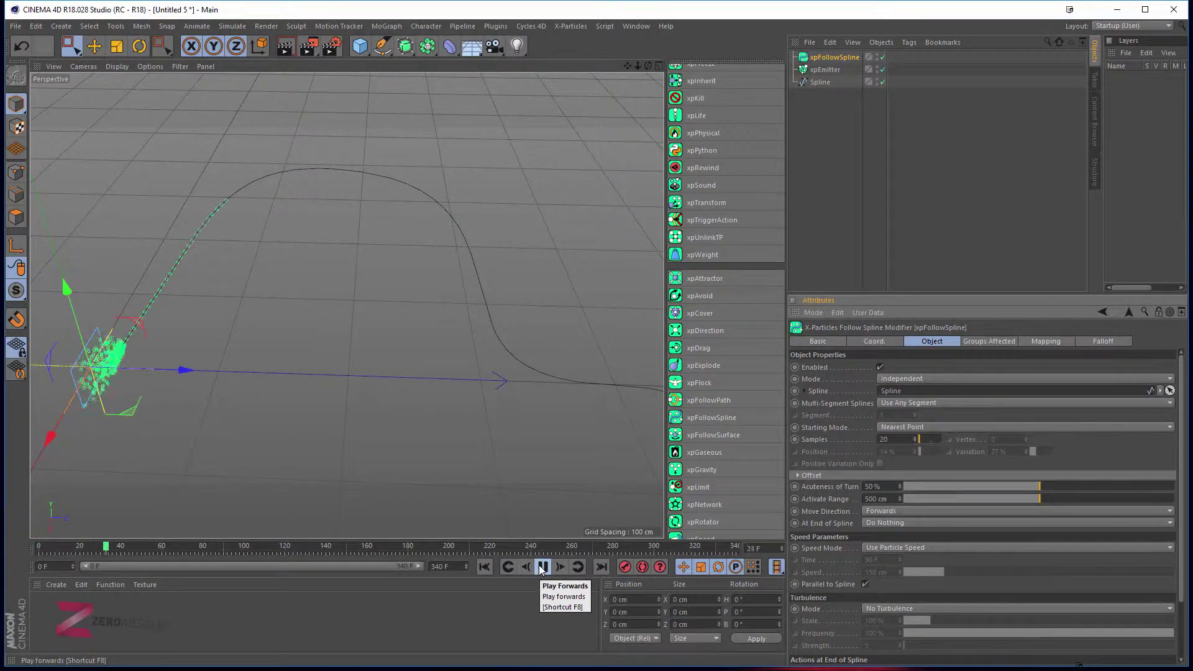
left_click(543, 567)
- Expand the modifier's Offset settings, set the Offset Value to 21 cm, and replay the simulation from the first frame
scroll(883, 419, "down", 3)
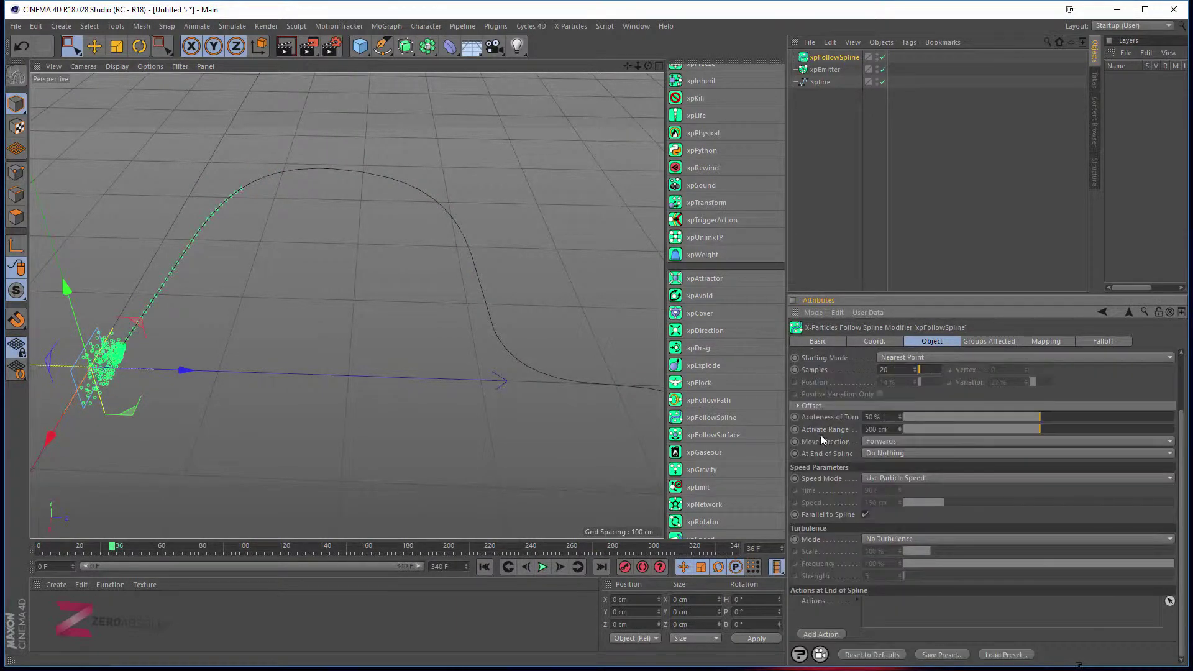
left_click(808, 406)
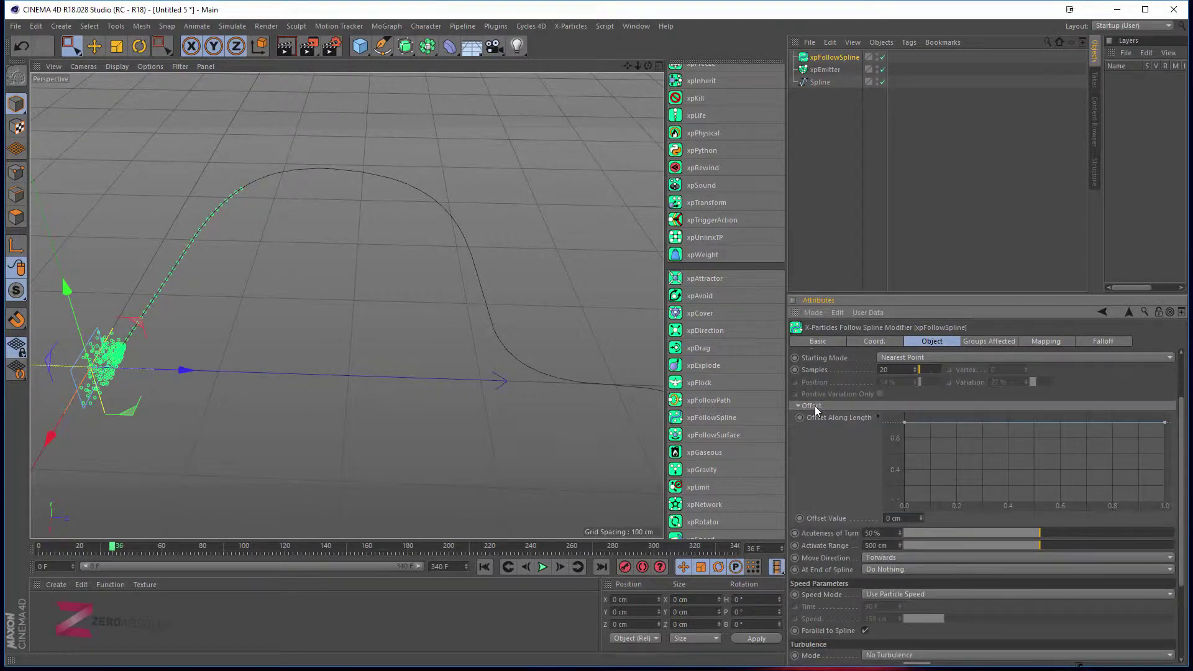
left_click(815, 406)
left_click(815, 408)
left_click_drag(921, 517, 921, 511)
left_click(485, 567)
left_click(542, 566)
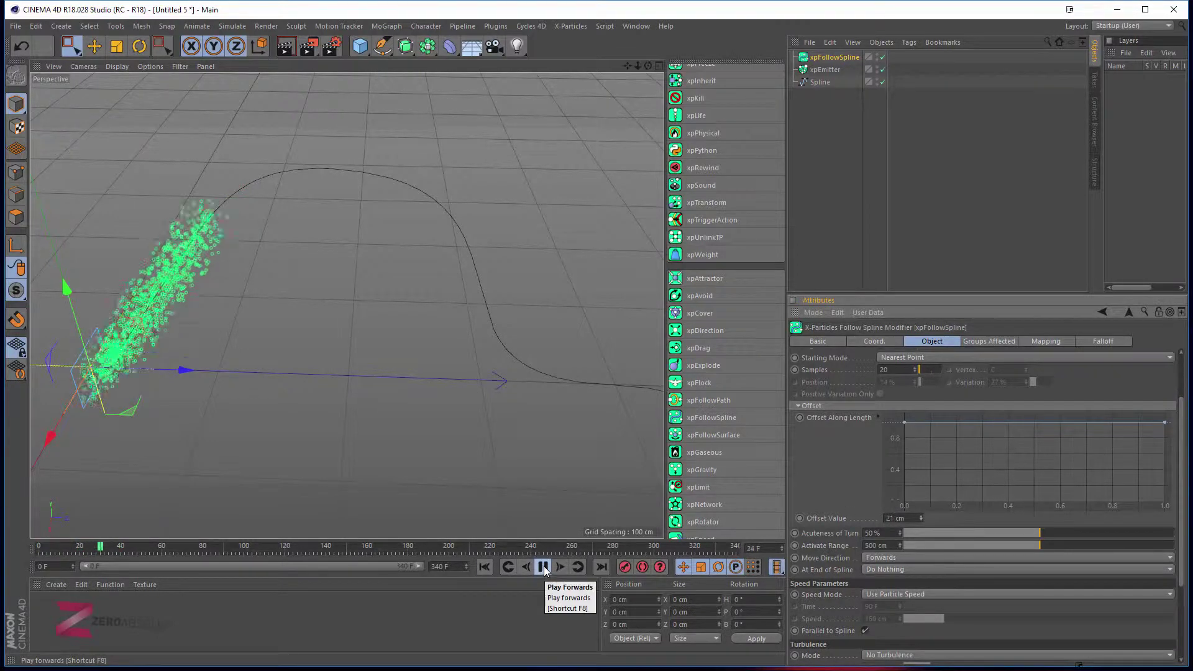
left_click(544, 567)
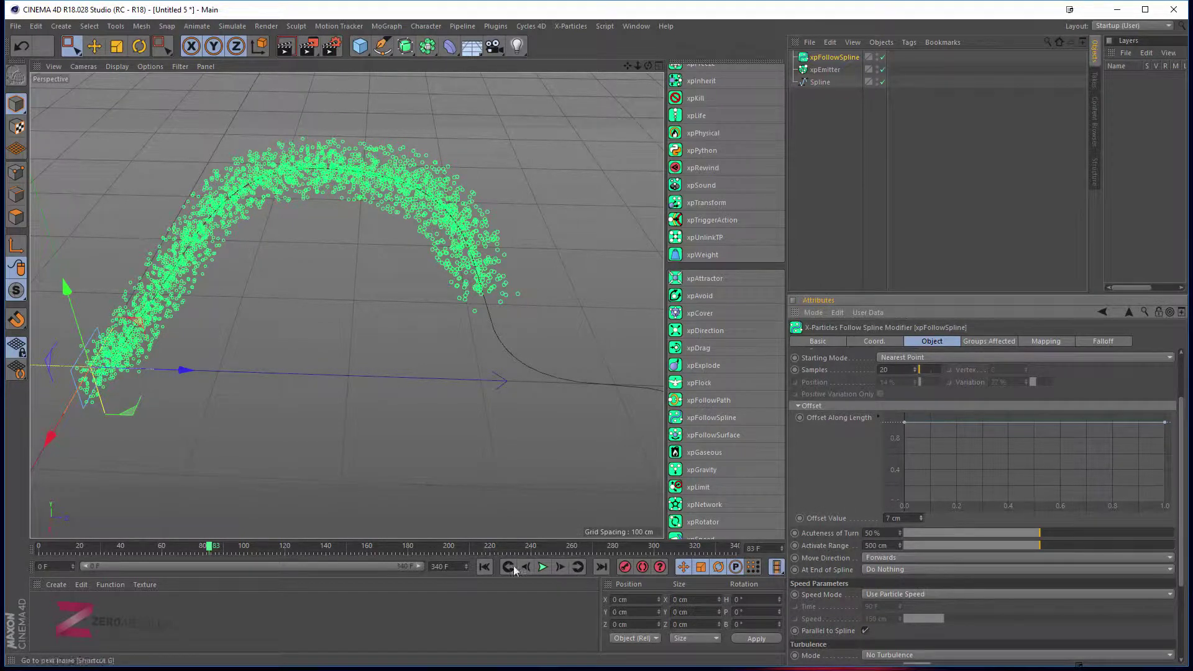
- Set the Offset Value to 7 cm and replay the simulation from the first frame to examine the particle stream
left_click(484, 567)
left_click(542, 567)
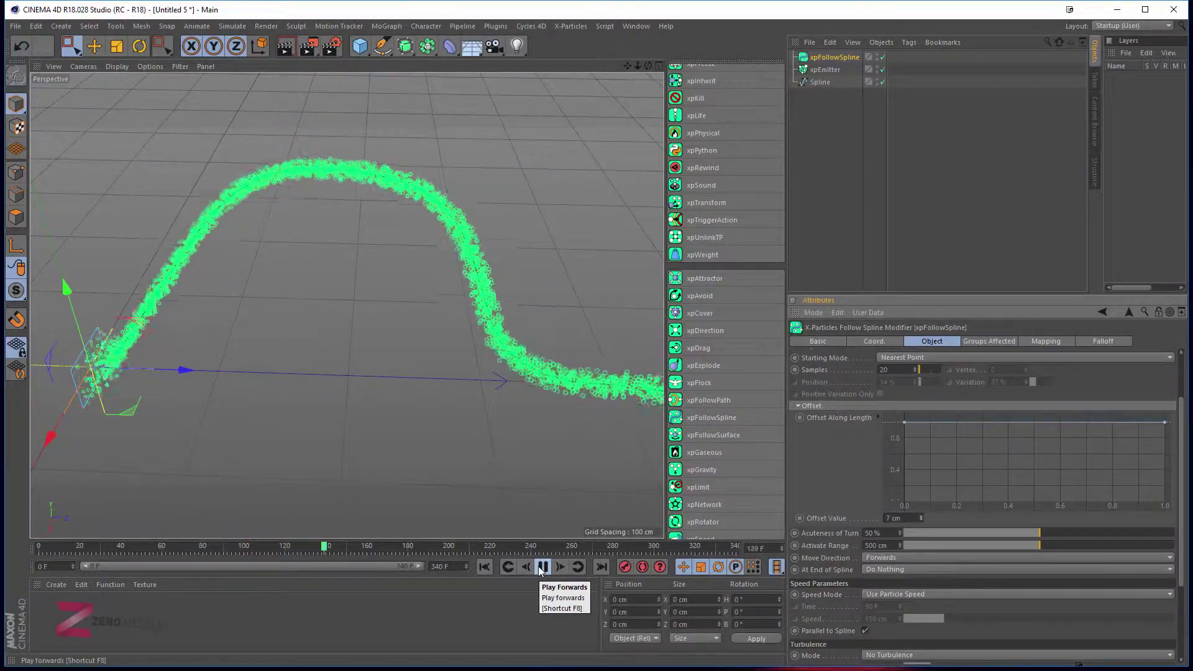
left_click(542, 567)
left_click_drag(177, 368, 241, 352, "alt")
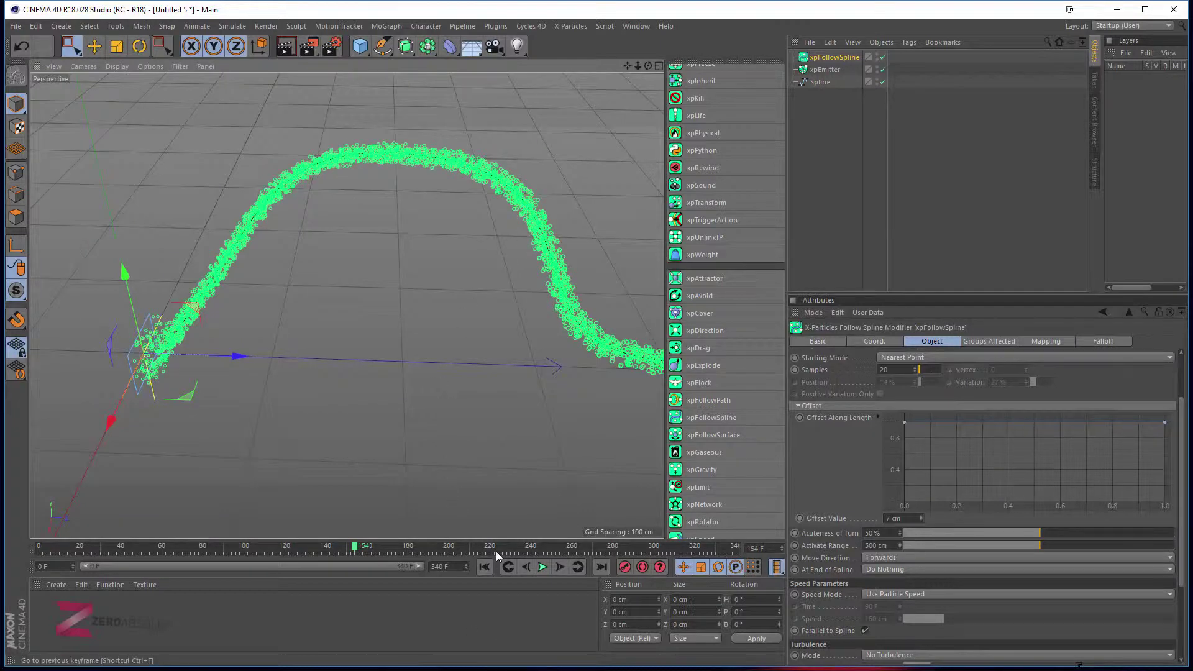
- Rewind to the first frame and move the spline away from the emitter to about X -277 cm, Z 14 cm
left_click(485, 567)
left_click(256, 212)
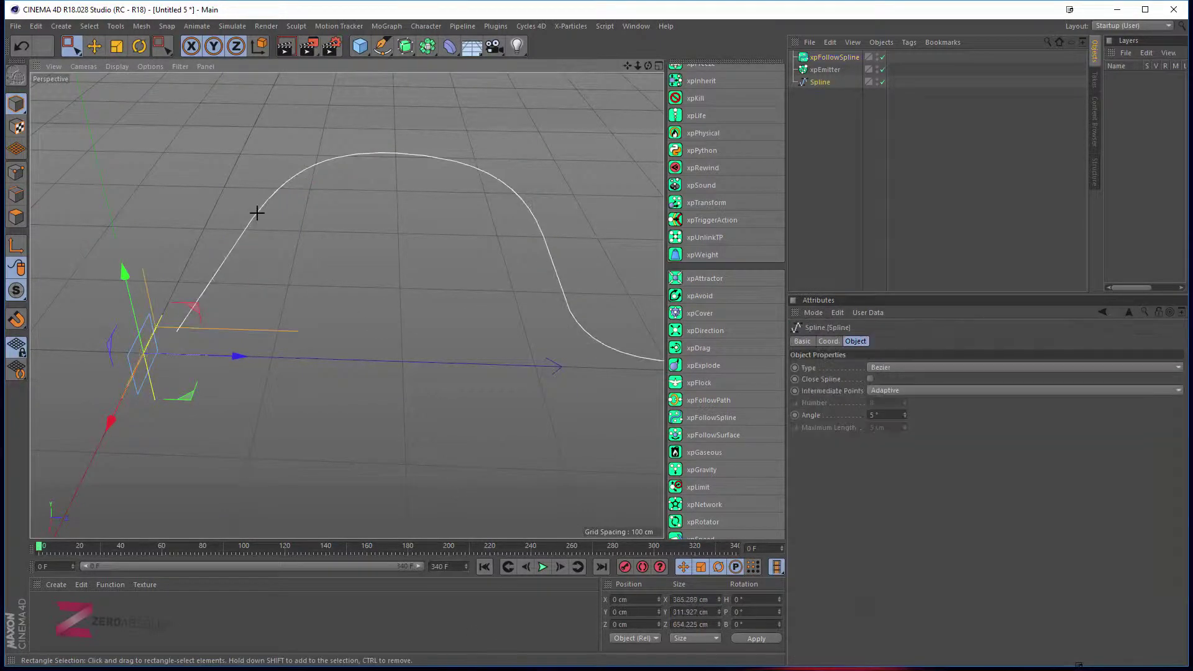
left_click_drag(211, 353, 409, 360)
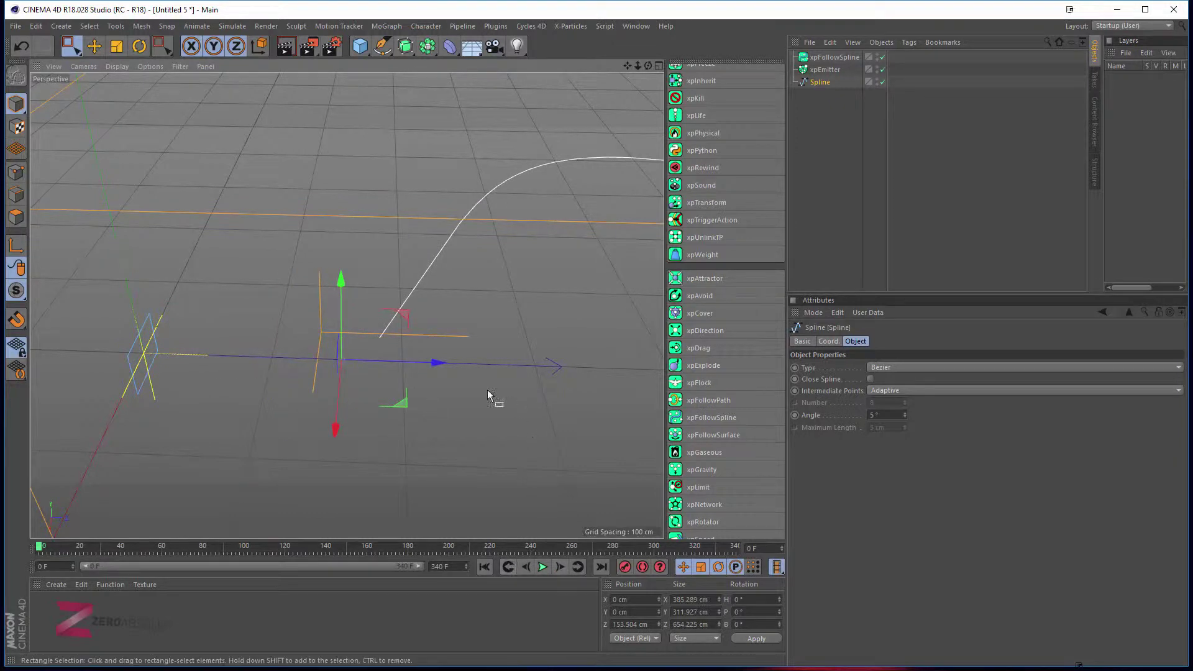
left_click_drag(338, 406, 239, 217)
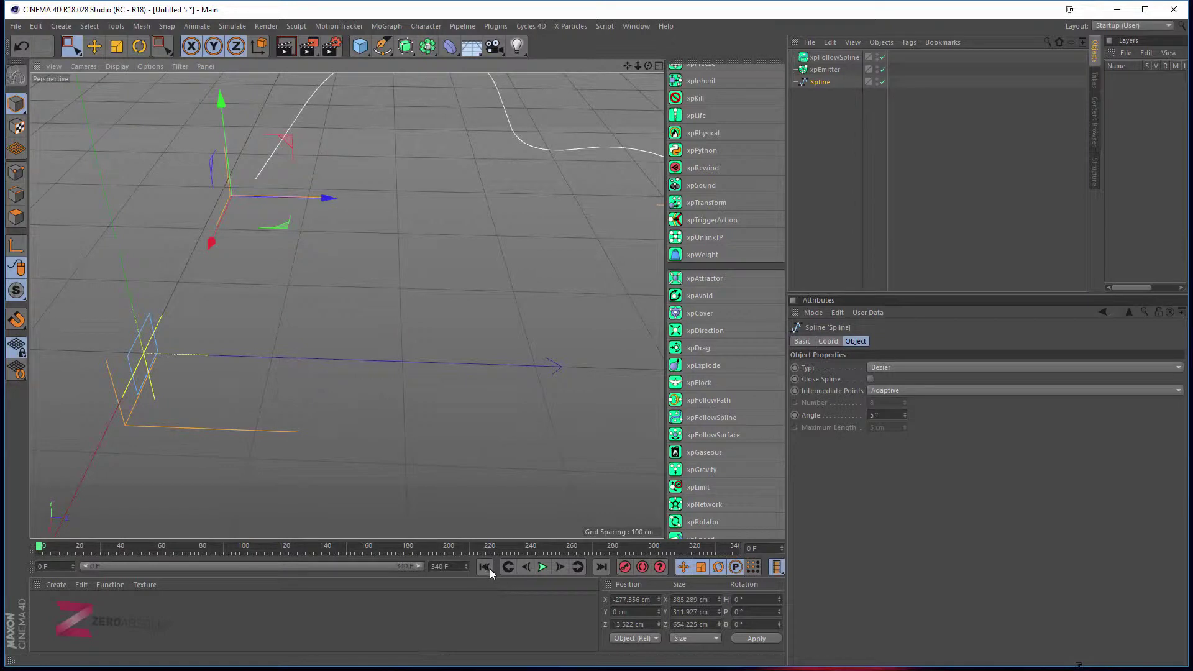
- Play the simulation twice from the first frame and examine from several angles how particles head for the moved spline
left_click(543, 567)
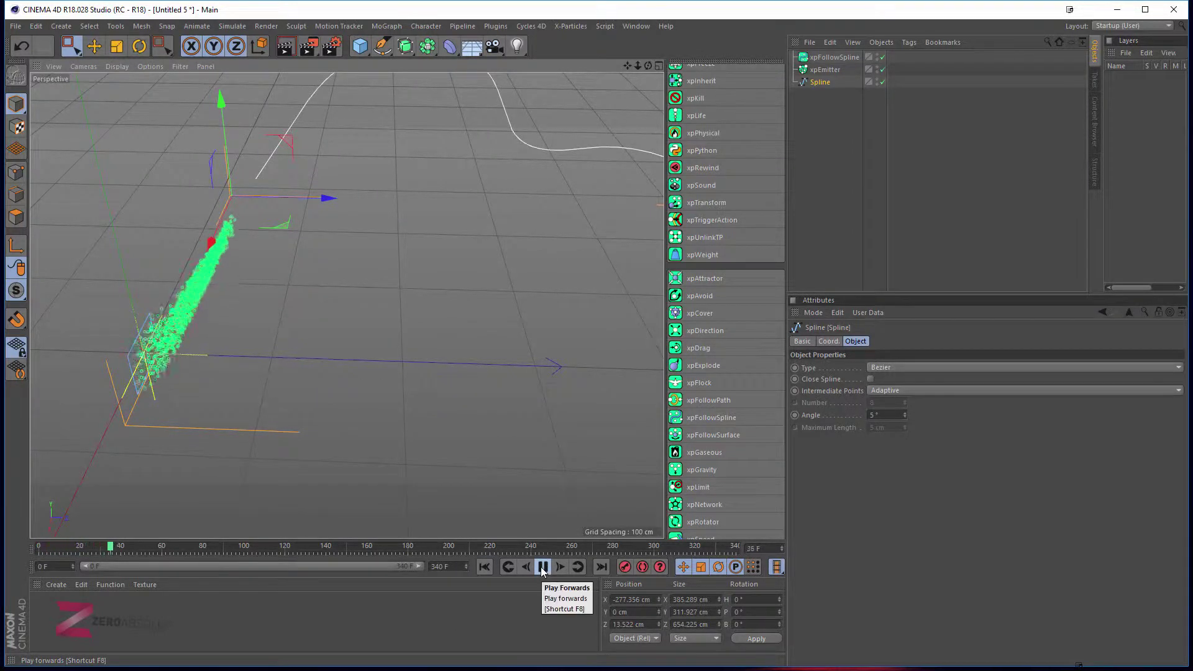
left_click(543, 568)
left_click_drag(273, 333, 377, 547, "alt")
left_click(486, 568)
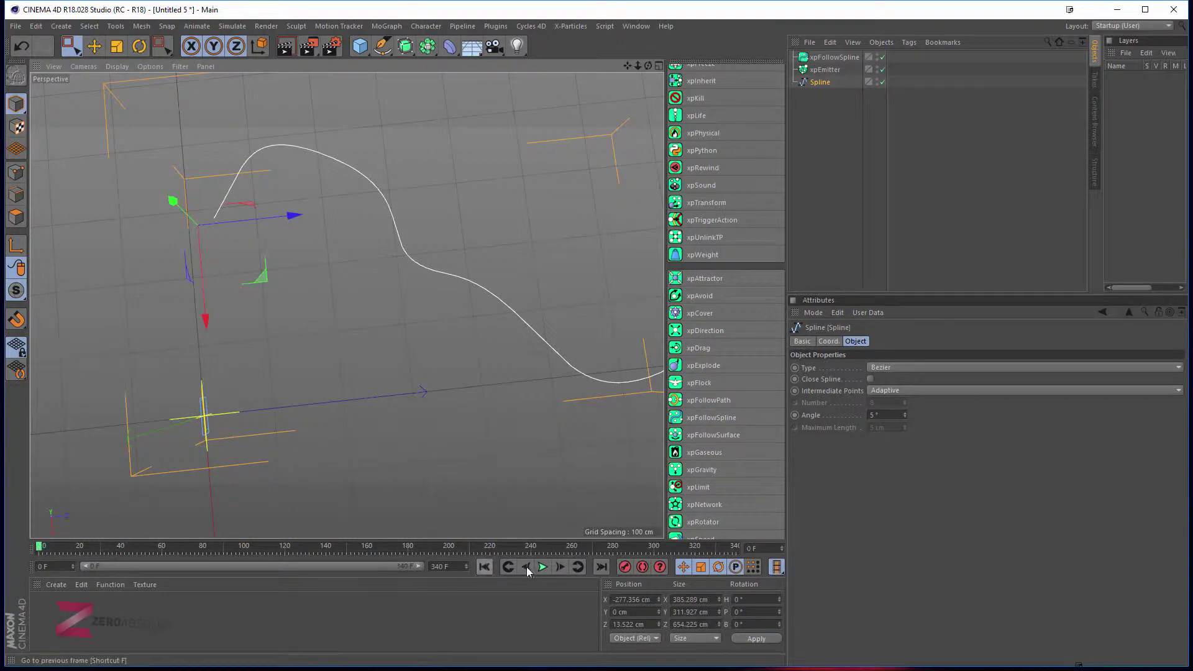
left_click(543, 568)
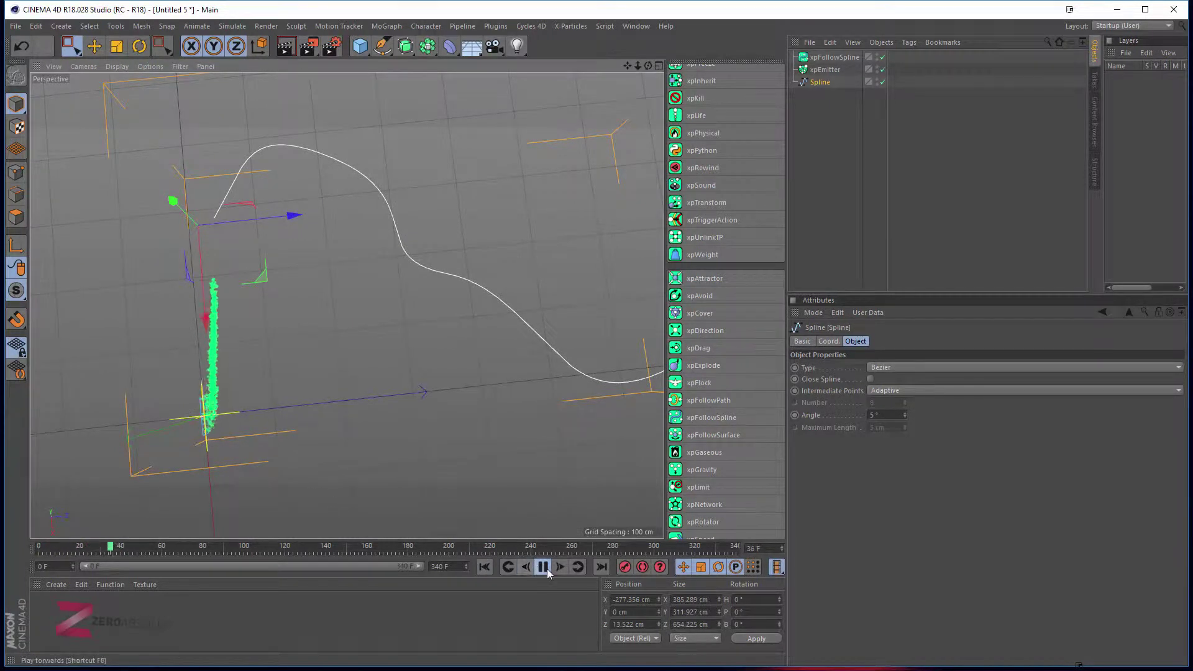
left_click(545, 568)
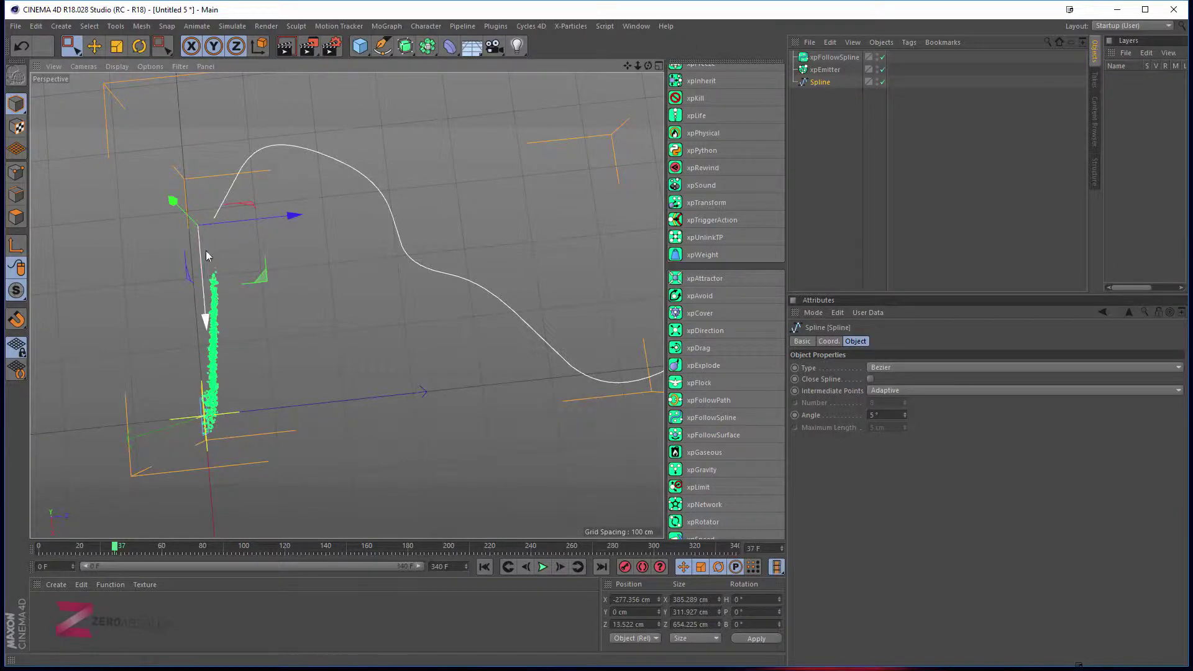
left_click_drag(278, 386, 395, 334, "alt")
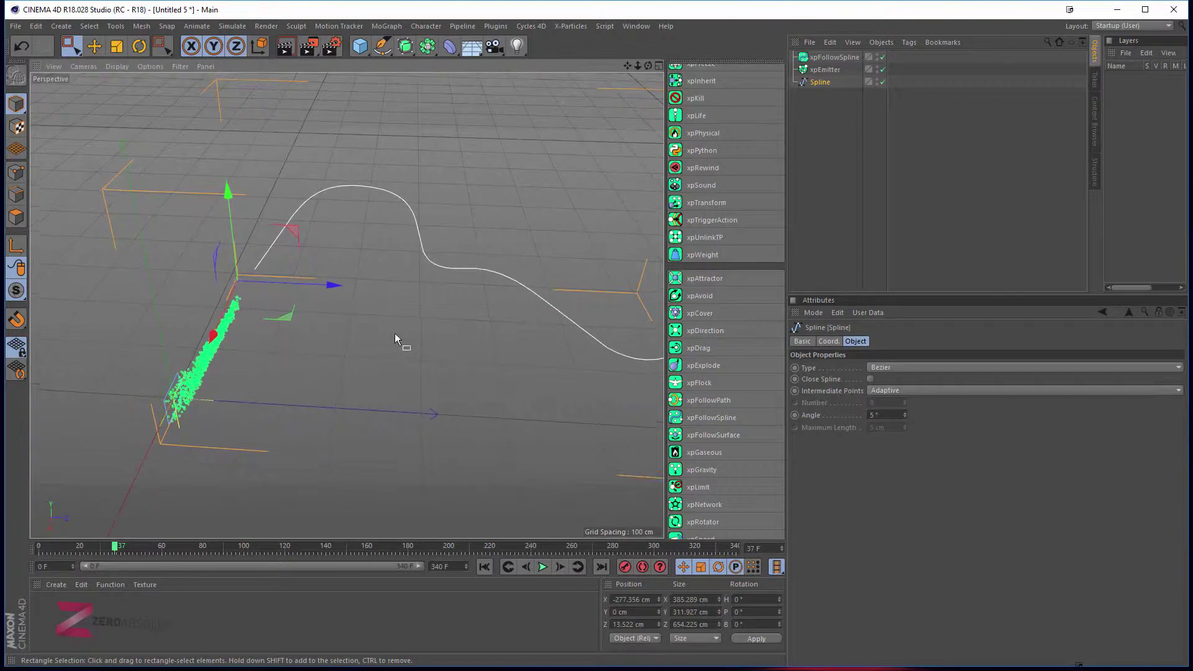
- Set the xpFollowSpline modifier's Acuteness of Turn to 7% and replay the simulation from the first frame
left_click(834, 56)
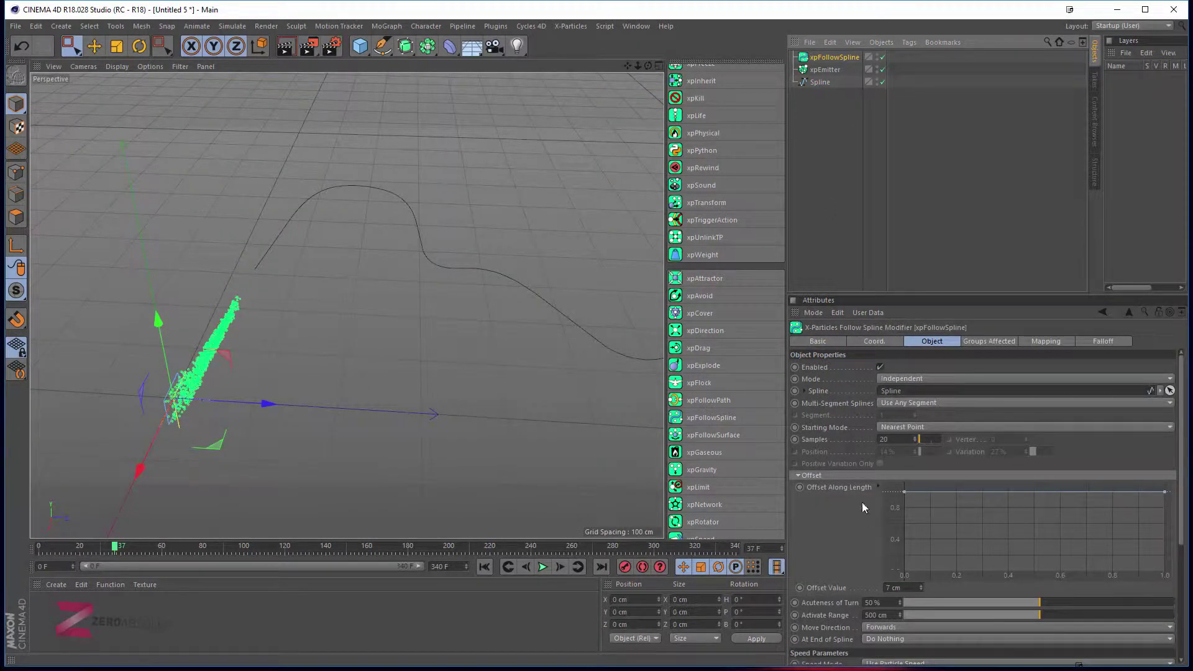
scroll(864, 513, "down", 5)
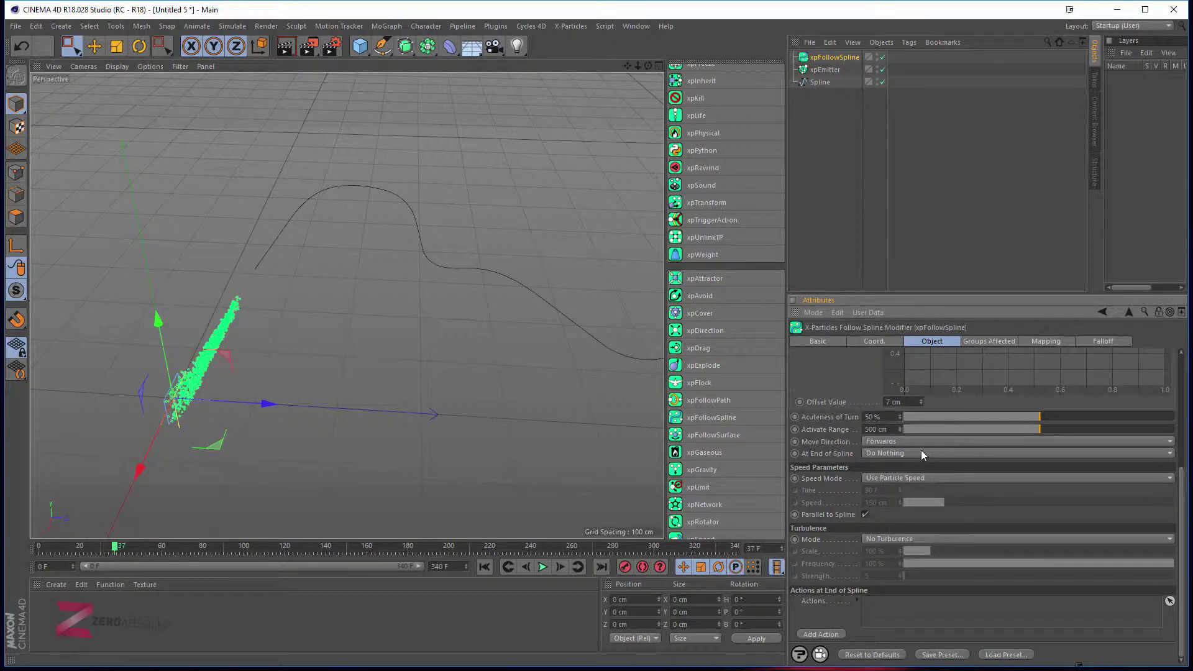
left_click_drag(946, 418, 922, 416)
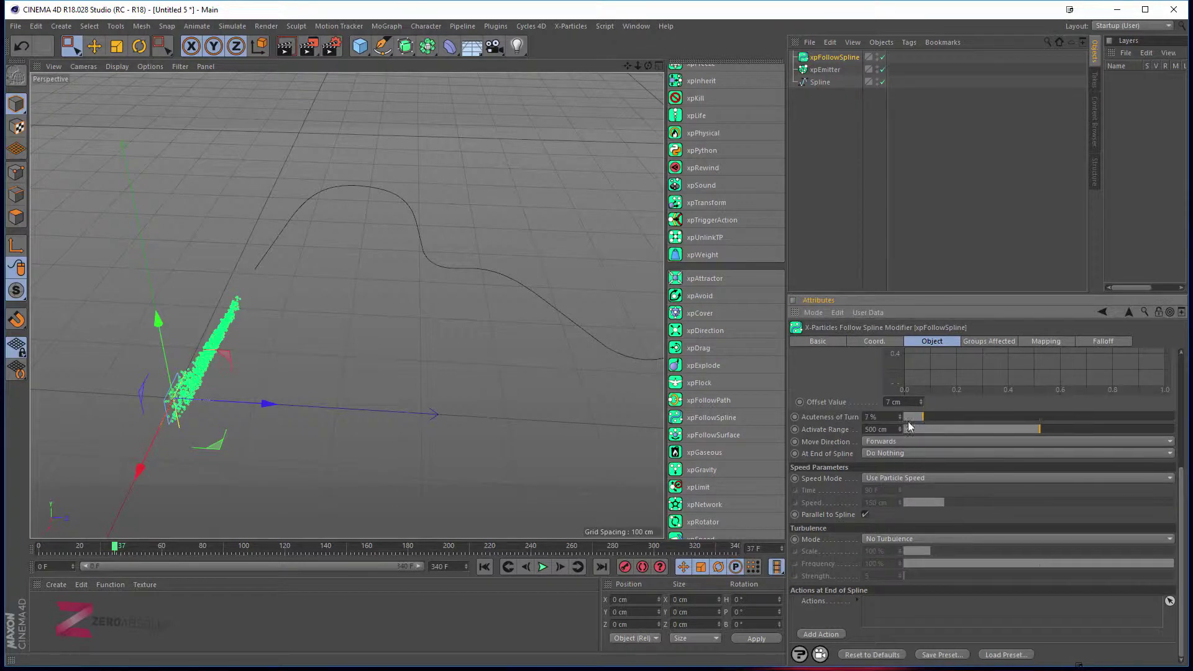
left_click(484, 567)
left_click(543, 567)
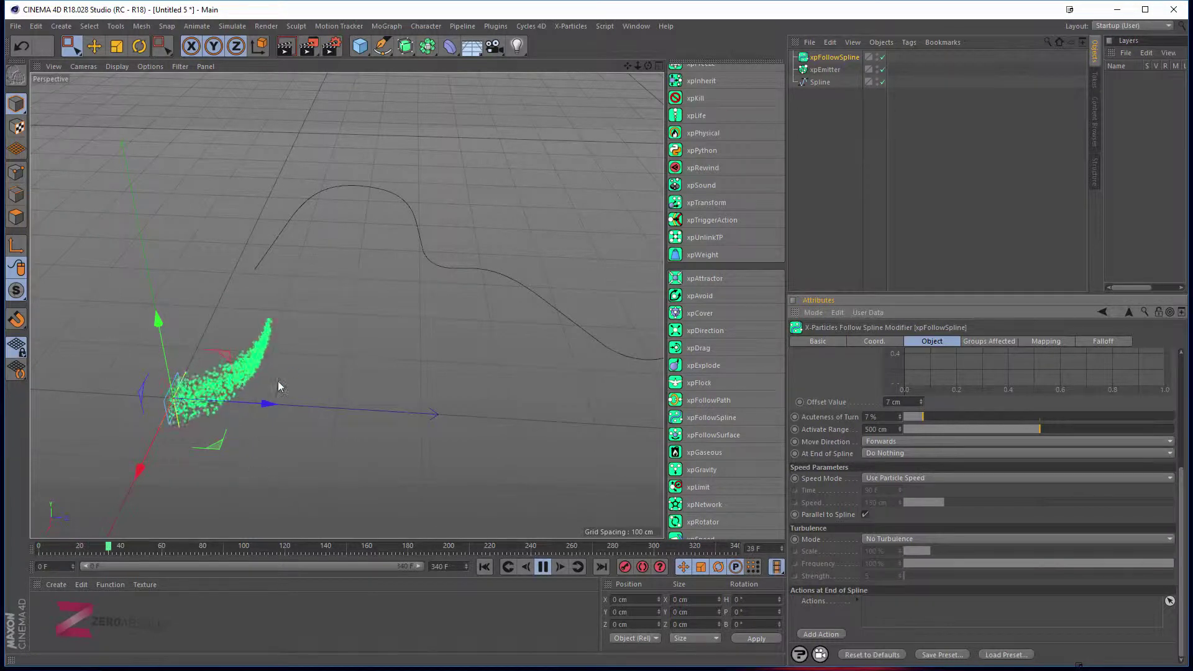
left_click_drag(278, 382, 355, 426, "alt")
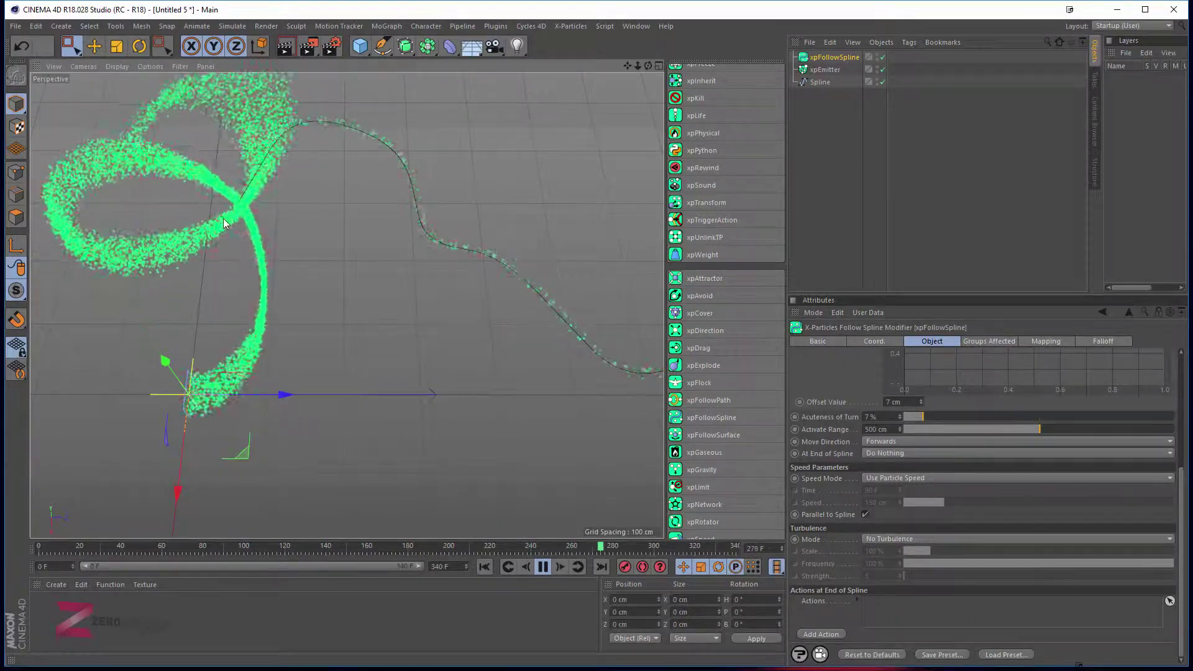
- Move the spline to about Y -187 cm, Z -58 cm while the simulation plays, and stop playback after examining the particle path
left_click(263, 155)
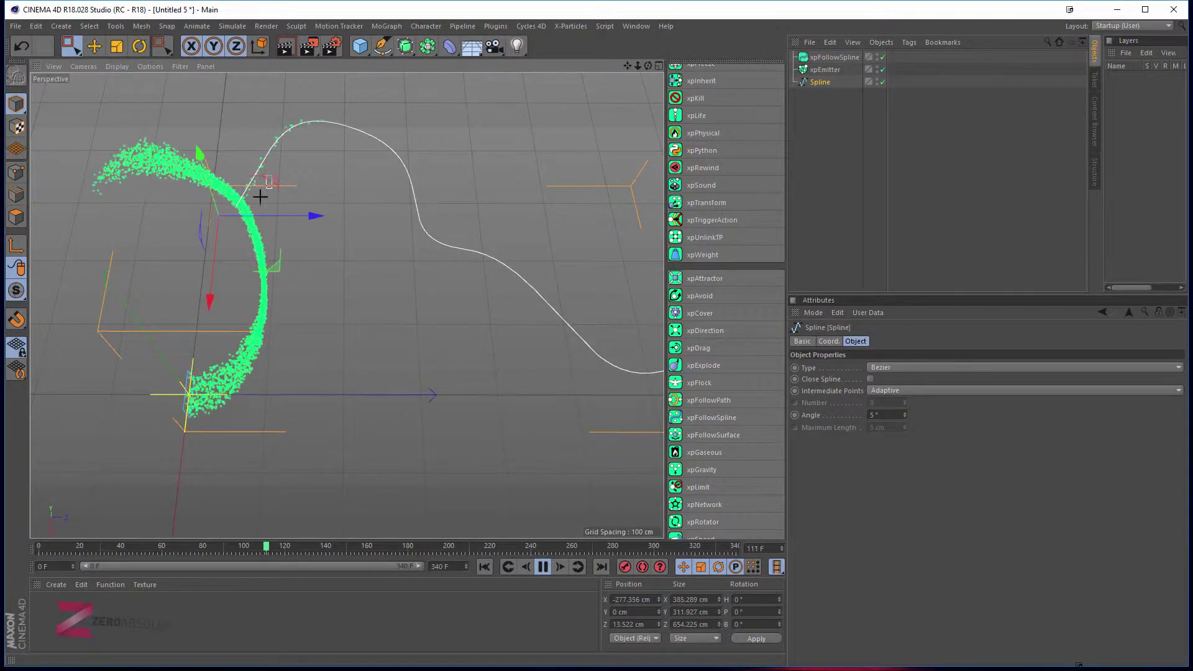
left_click(275, 174)
left_click(260, 166)
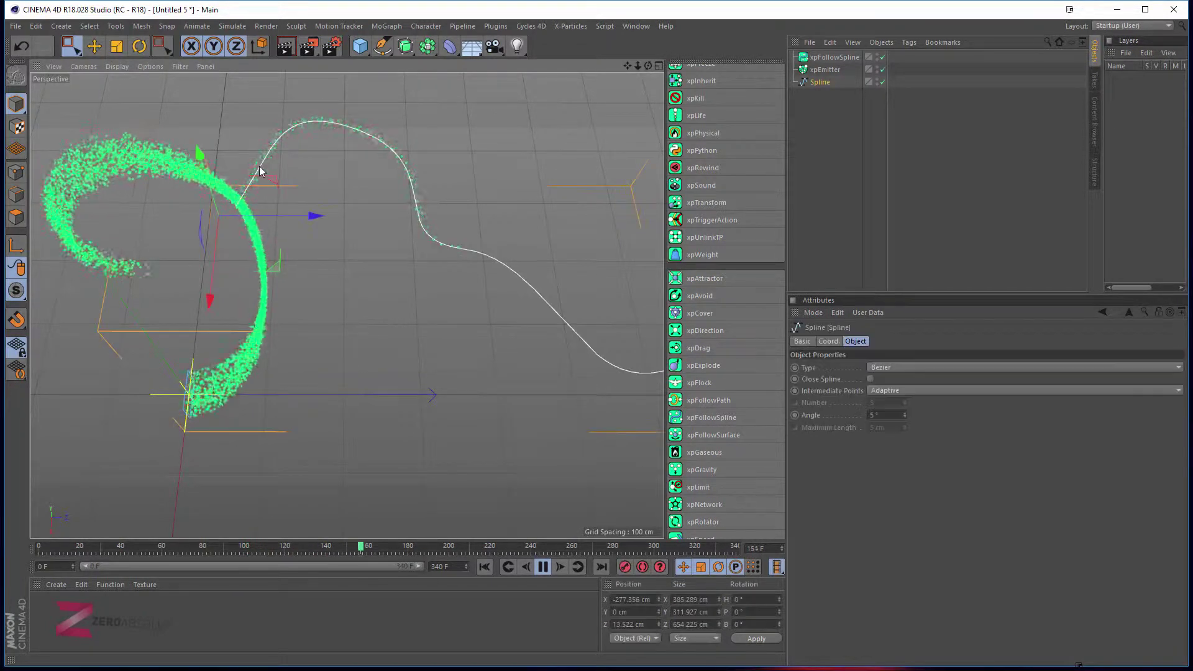
left_click_drag(270, 178, 252, 266)
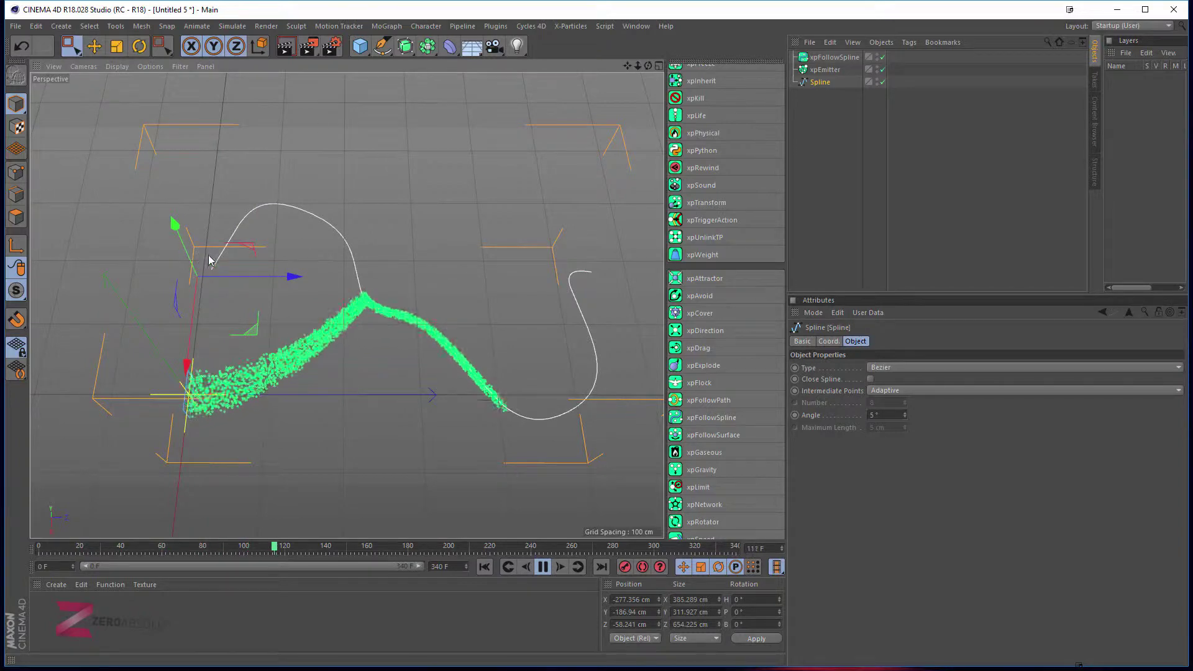
left_click_drag(375, 299, 386, 354, "alt")
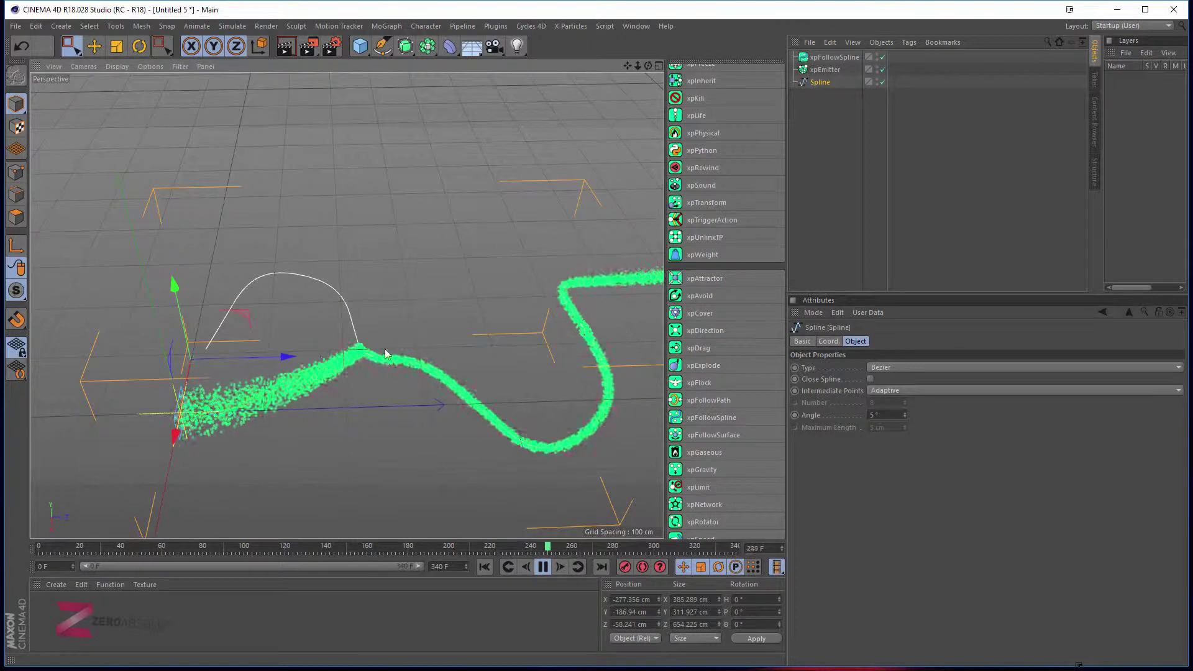
left_click(544, 567)
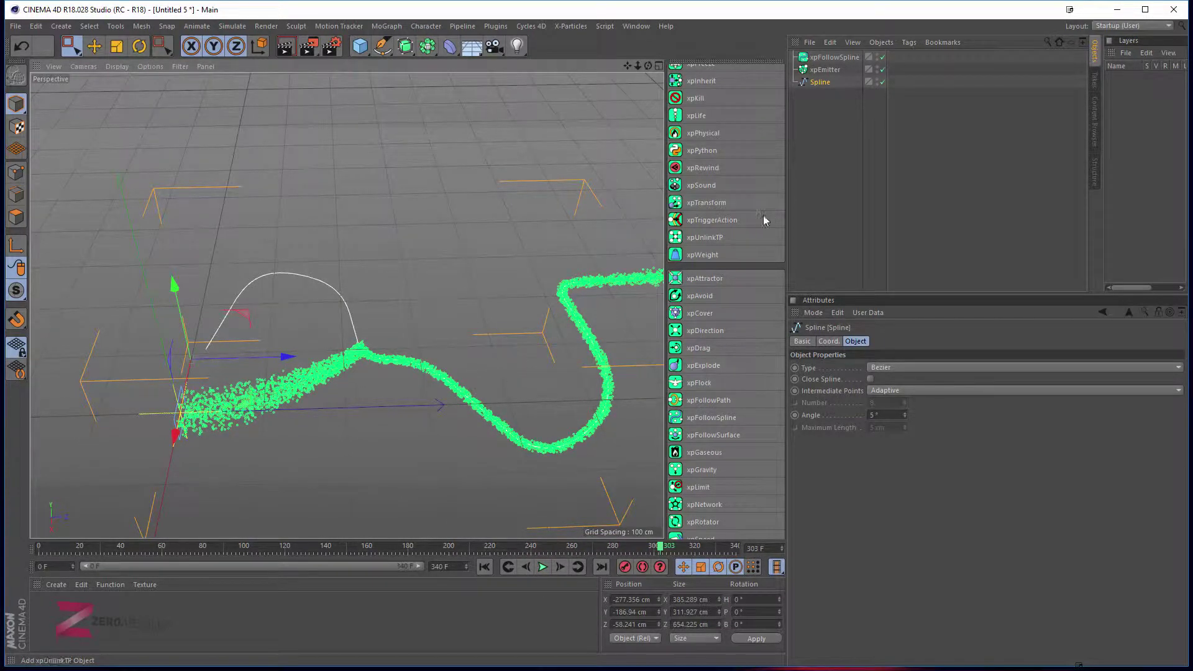
- Keep the modifier's Starting Mode at Nearest Point and raise Acuteness of Turn to 29% and finally 62% during playback
left_click(829, 57)
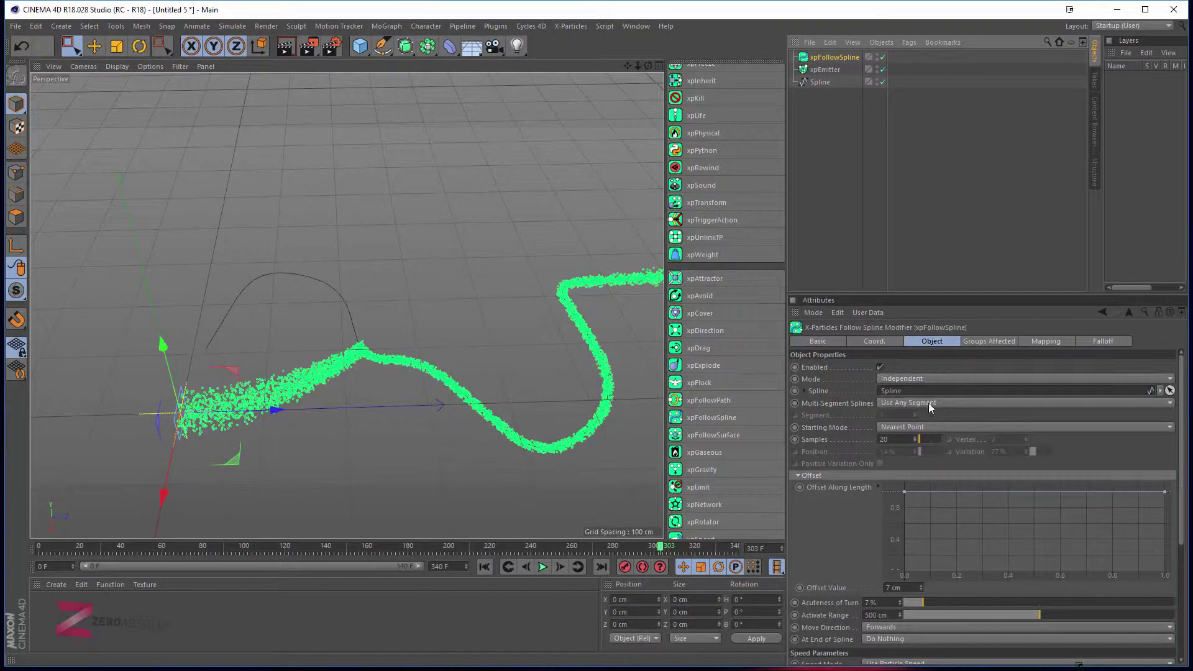
left_click(902, 428)
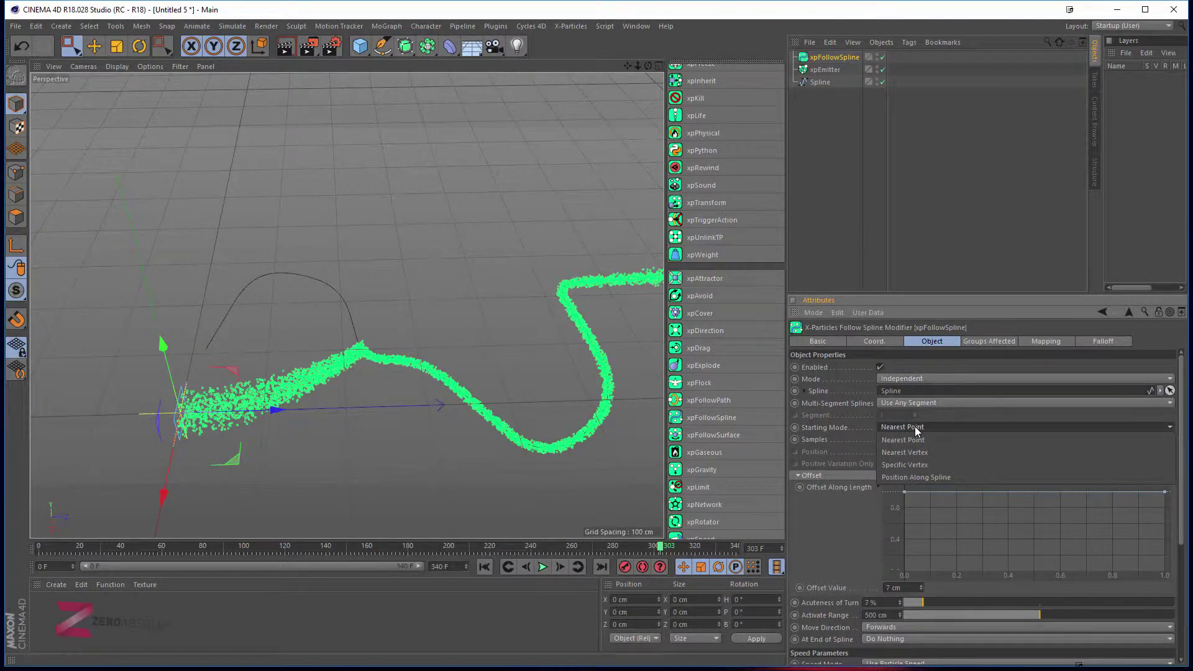
left_click(919, 425)
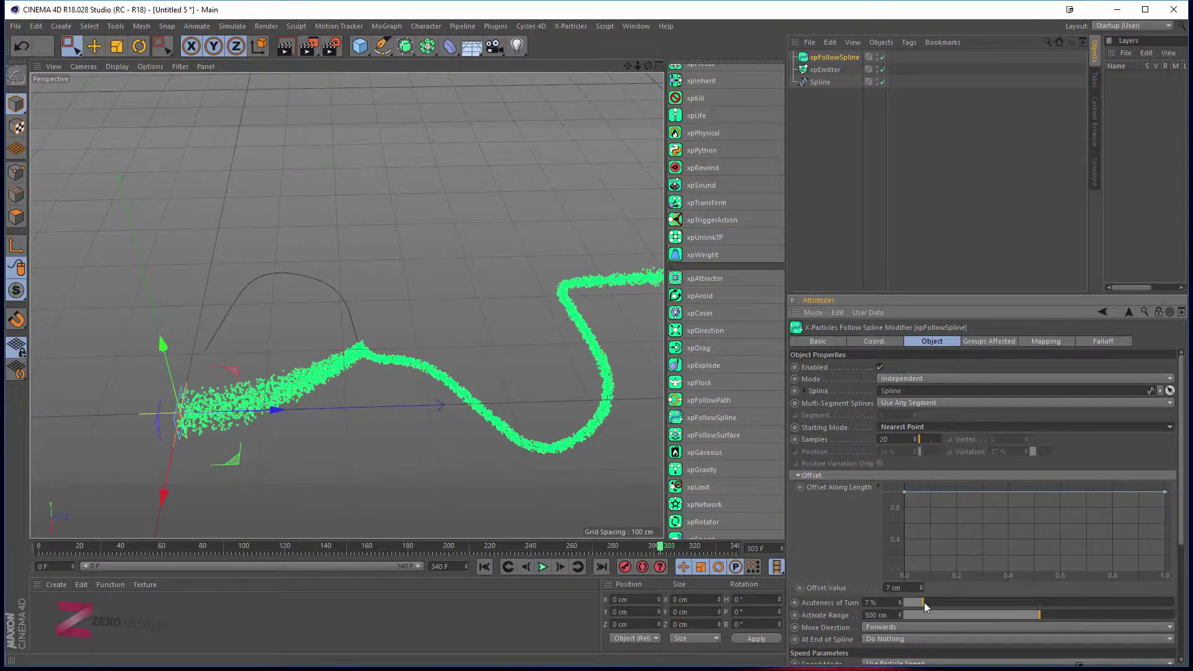
left_click_drag(926, 603, 952, 602)
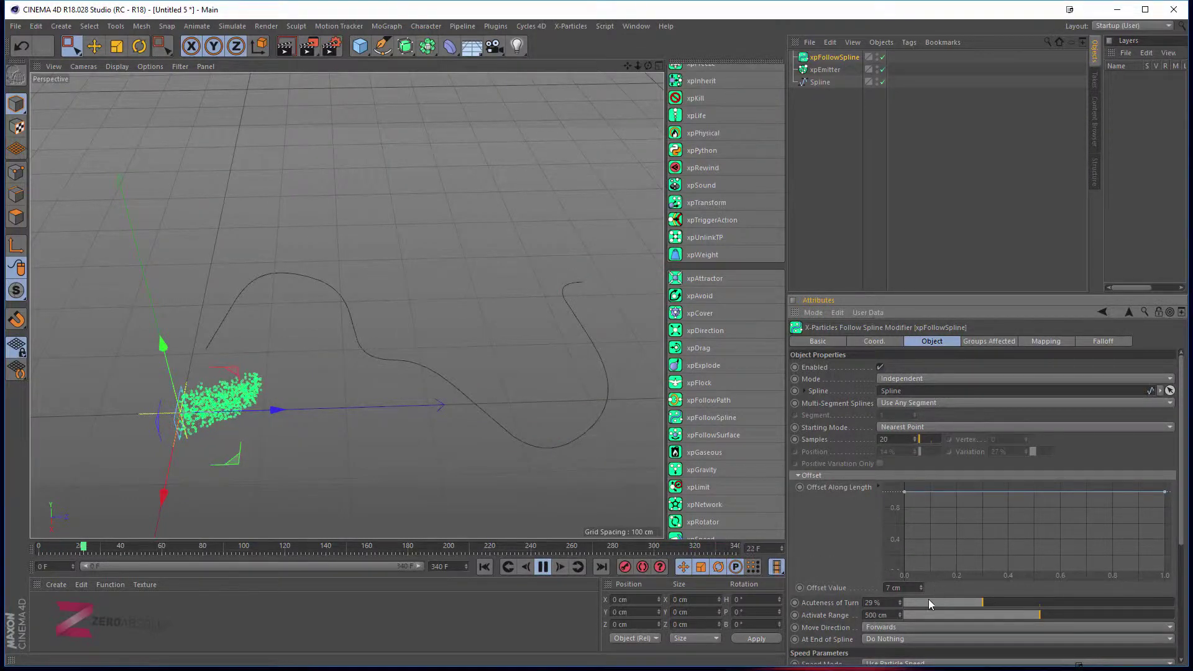
left_click_drag(990, 599, 1075, 599)
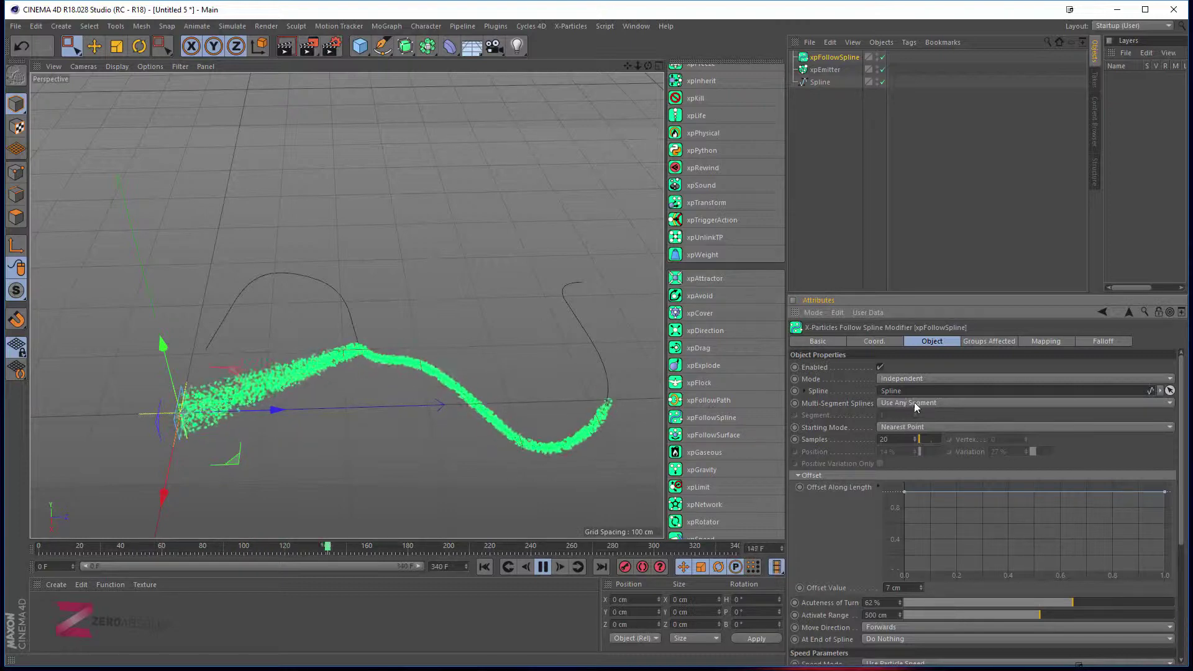
- Move the spline along its Z axis to about 84 cm during playback, and stop the simulation
left_click(346, 309)
left_click_drag(259, 357, 347, 357)
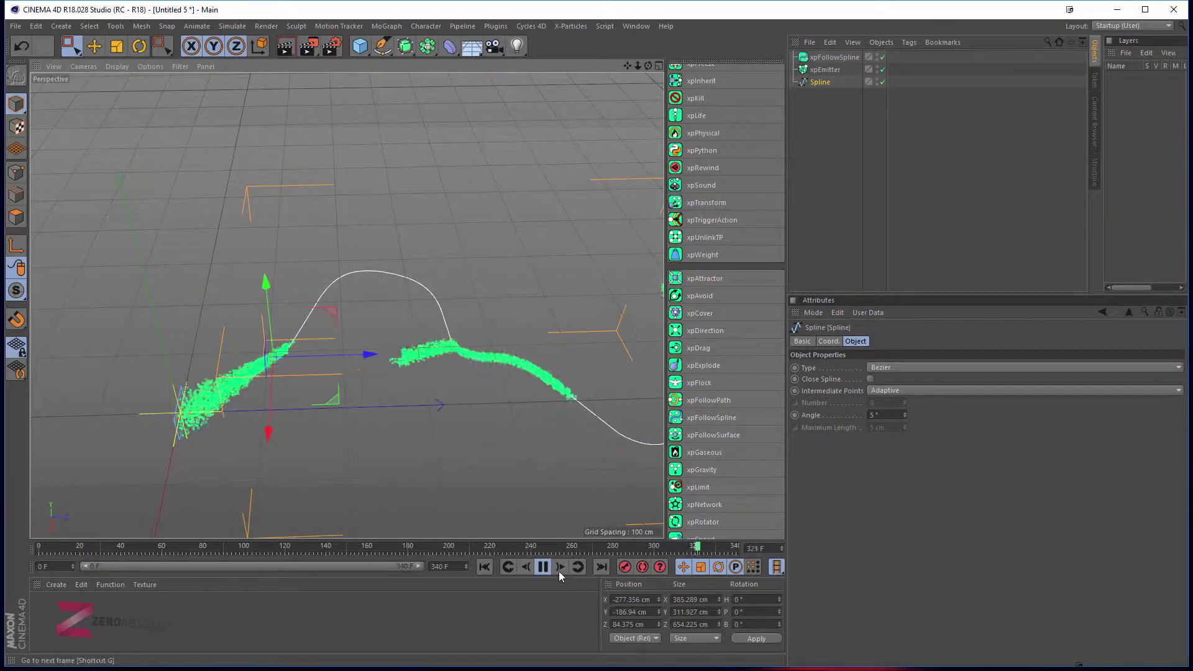
left_click(544, 567)
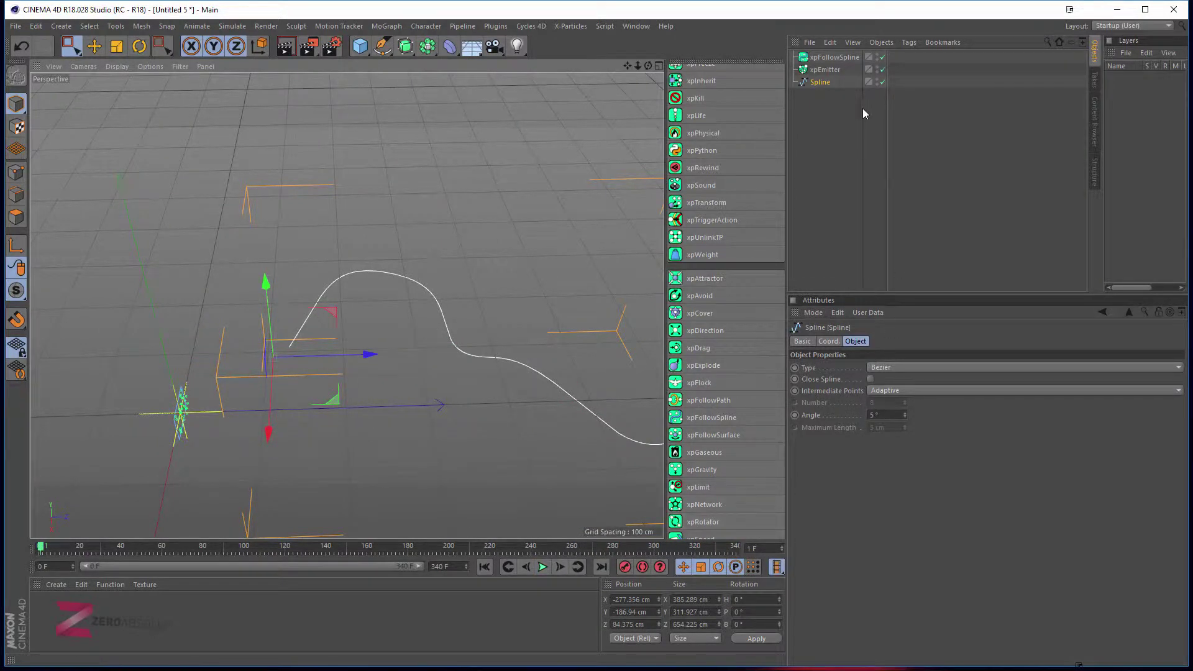
- Set the xpFollowSpline modifier's Activate Range to 29 cm and play the simulation to examine the particles passing the spline
left_click(832, 57)
scroll(868, 576, "down", 5)
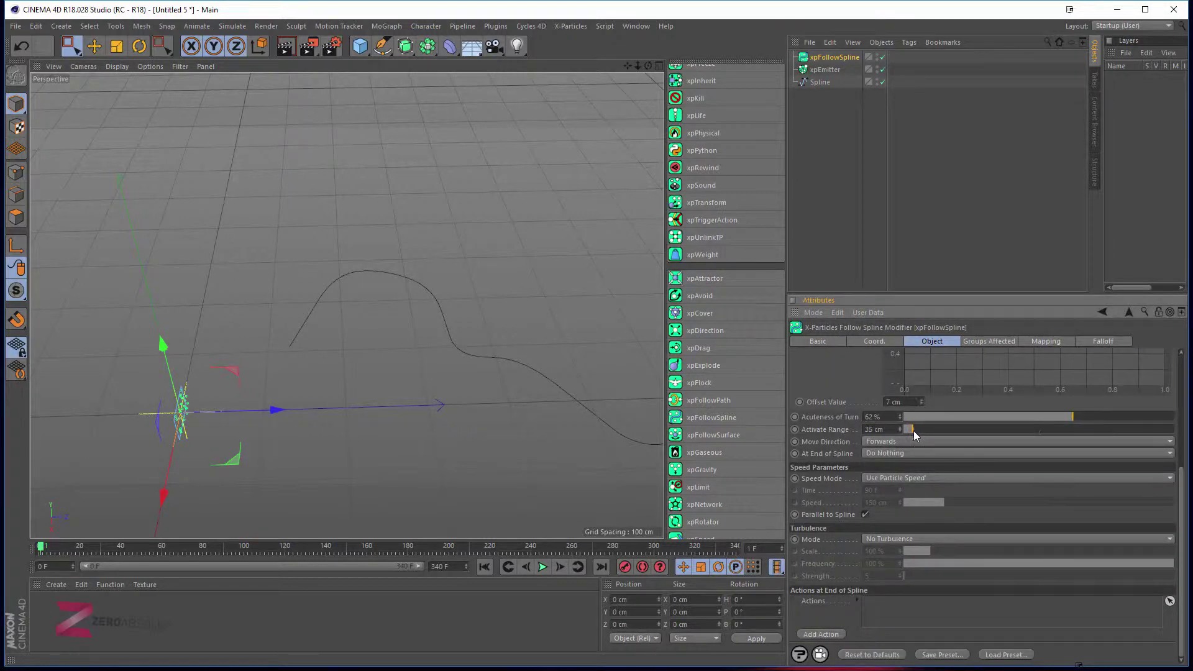
left_click_drag(909, 430, 912, 430)
left_click(545, 569)
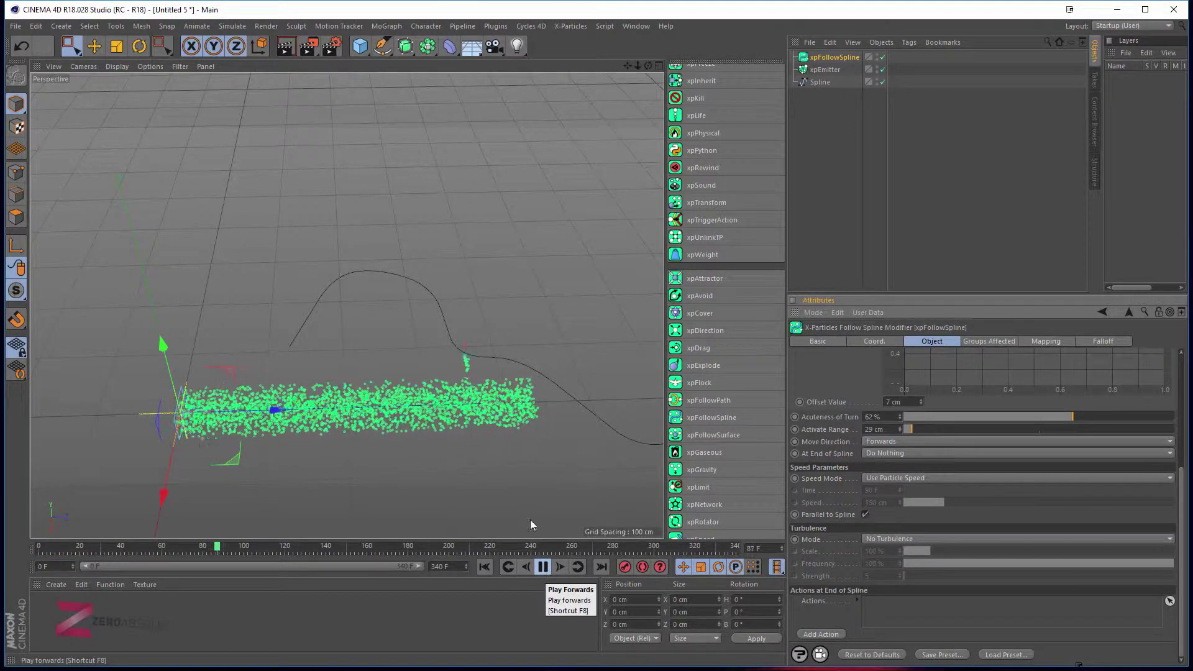
mouse_move(347, 305)
left_mouse_down("alt")
mouse_move(341, 422)
mouse_move(346, 312)
mouse_move(352, 328)
left_mouse_up("alt")
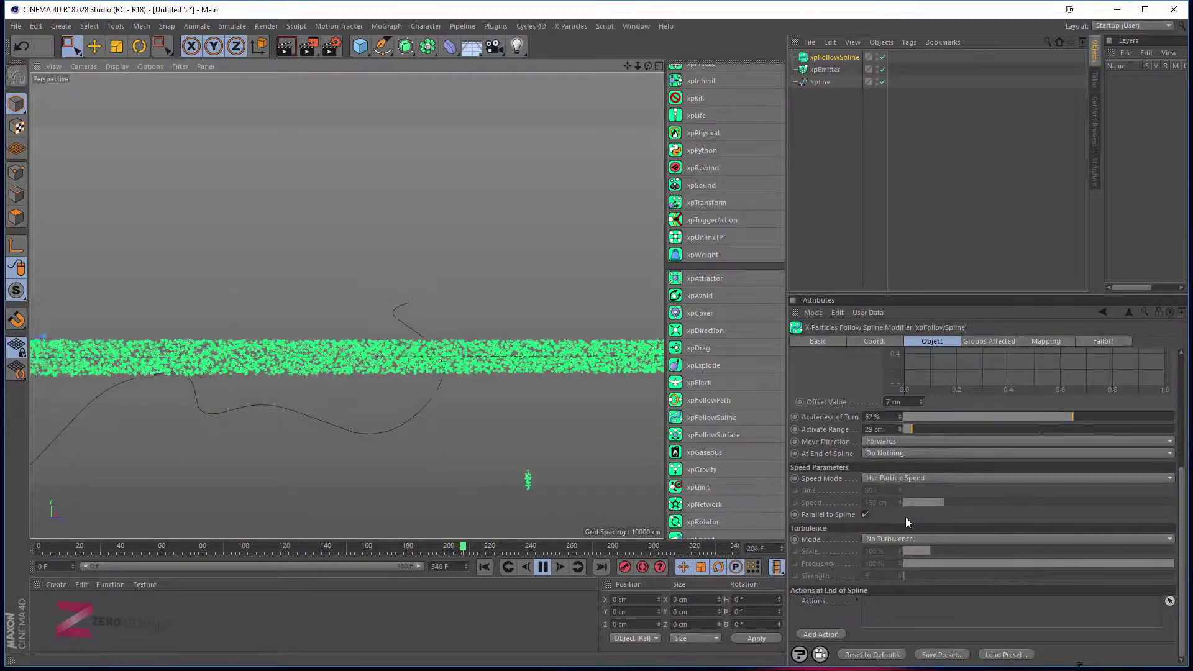
- Raise the Activate Range to 287 cm and finally 332 cm during playback, and examine which particles join the spline
left_click_drag(908, 429, 983, 429)
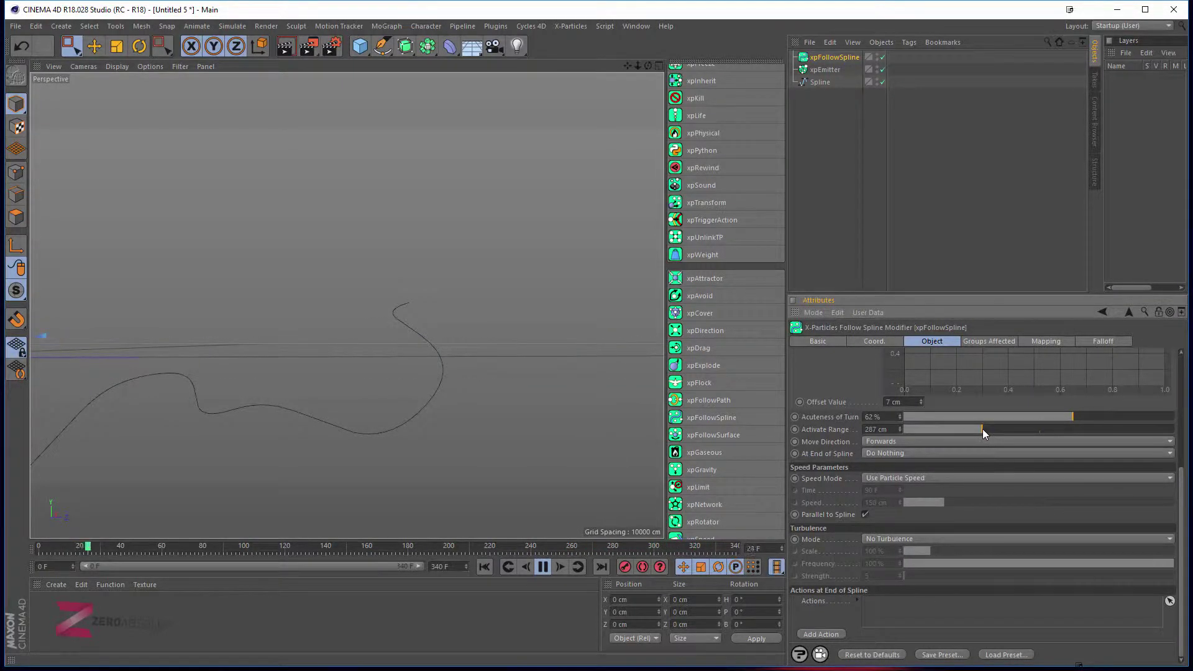
middle_click_drag(542, 416, 539, 416, "alt")
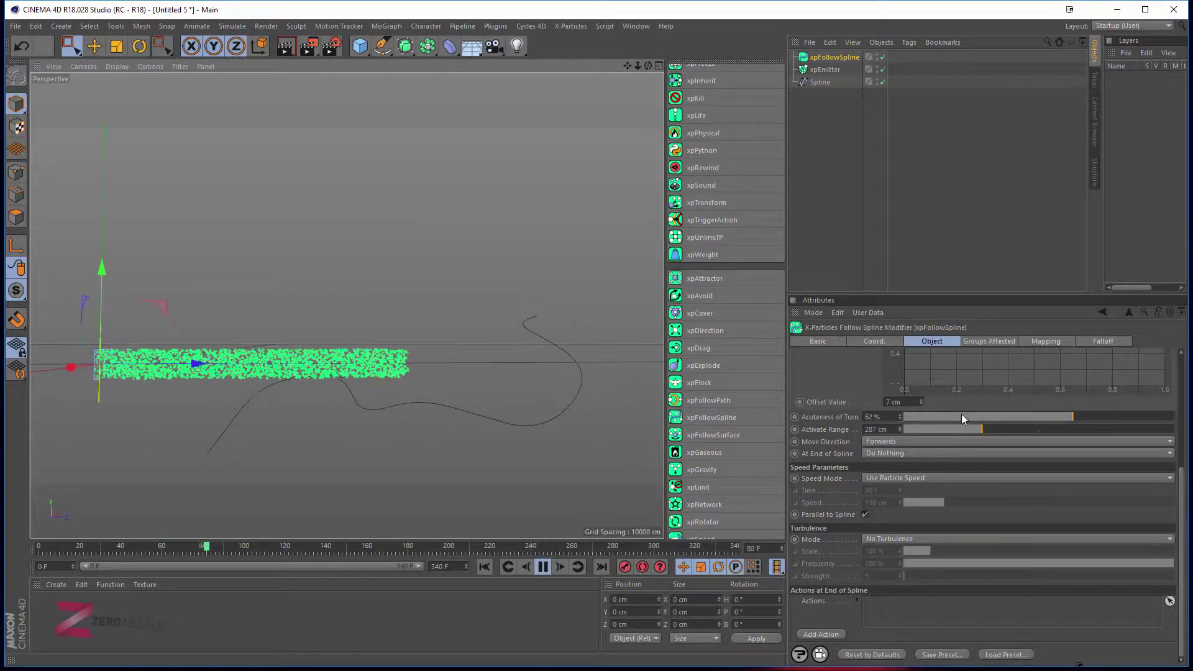
left_click(995, 429)
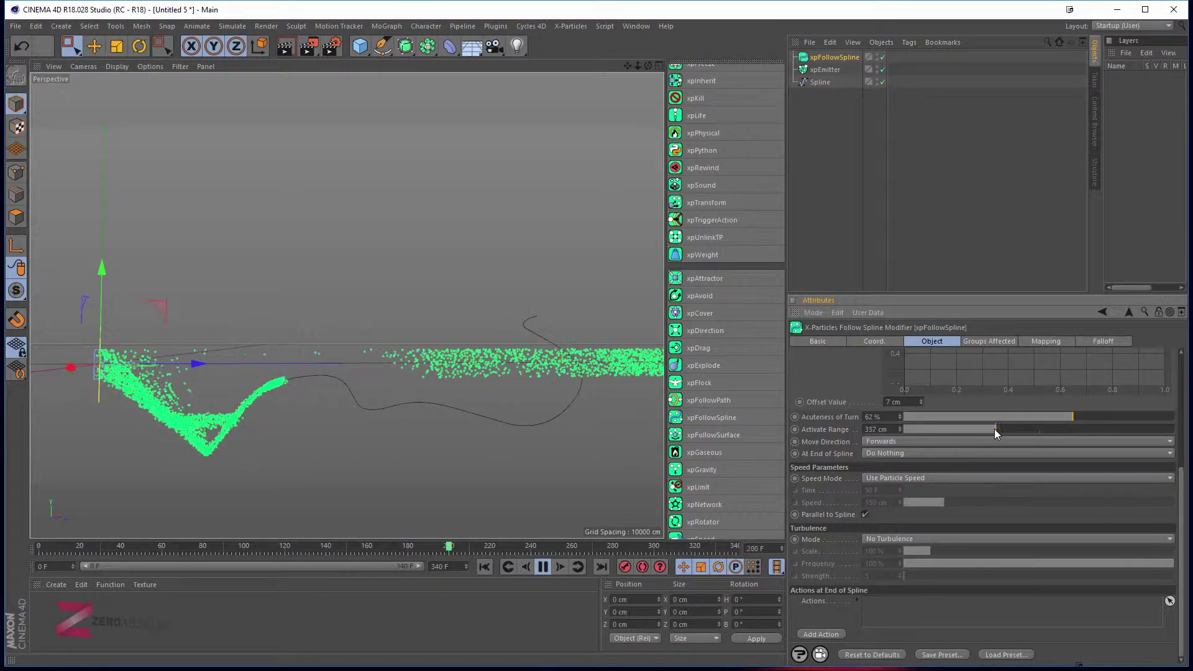
left_click_drag(411, 443, 354, 466, "alt")
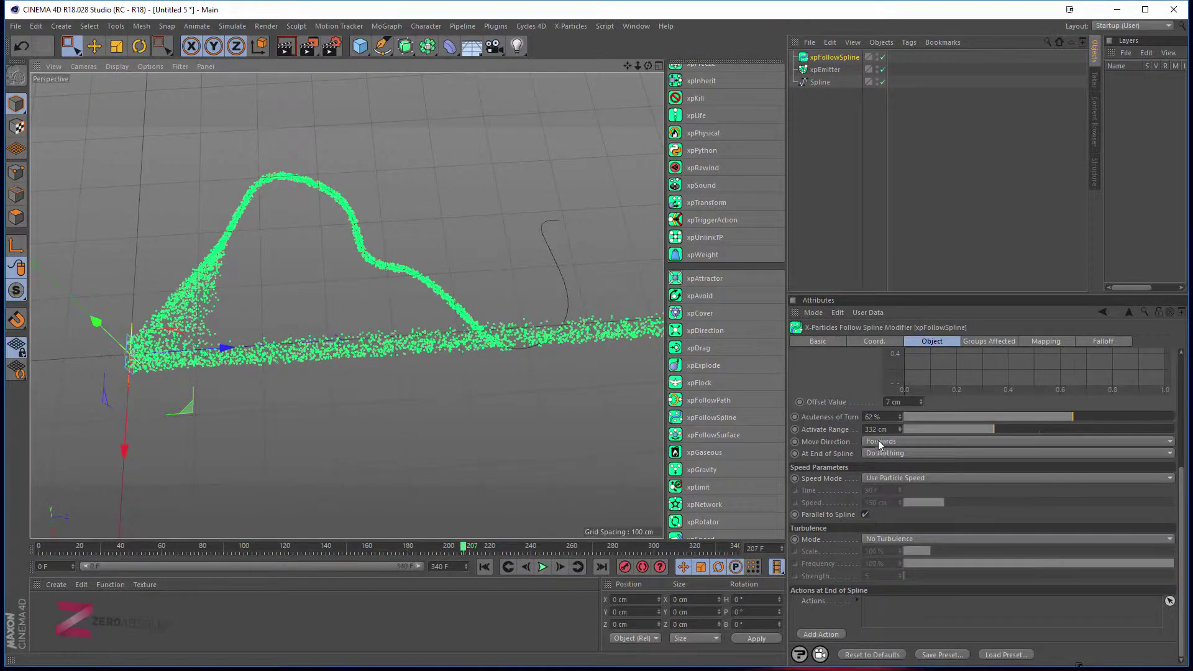
- Set the modifier's Activate Range to 510 cm and its Move Direction to Backwards
left_click_drag(1002, 430, 1010, 431)
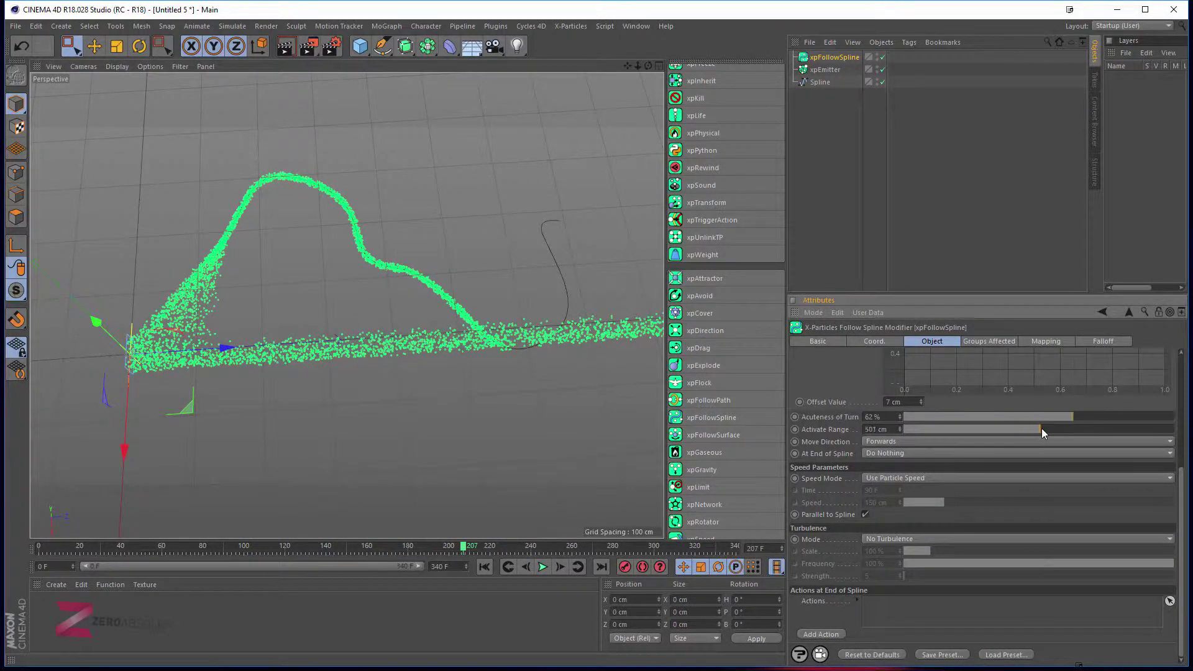
left_click(895, 441)
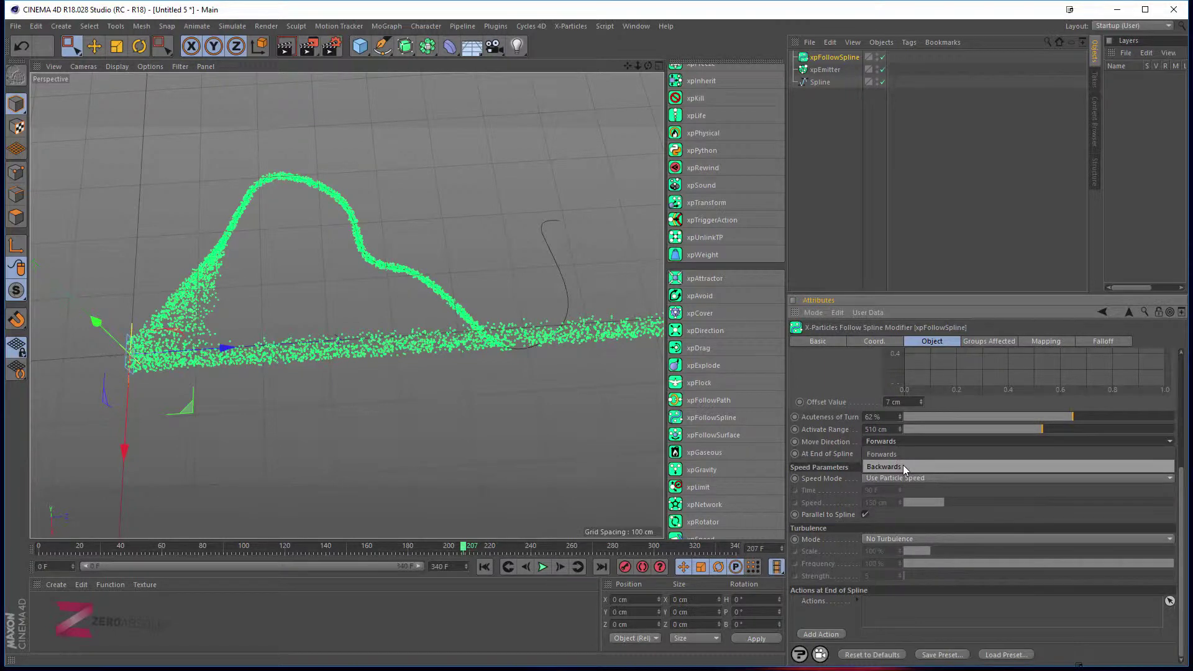
left_click(904, 467)
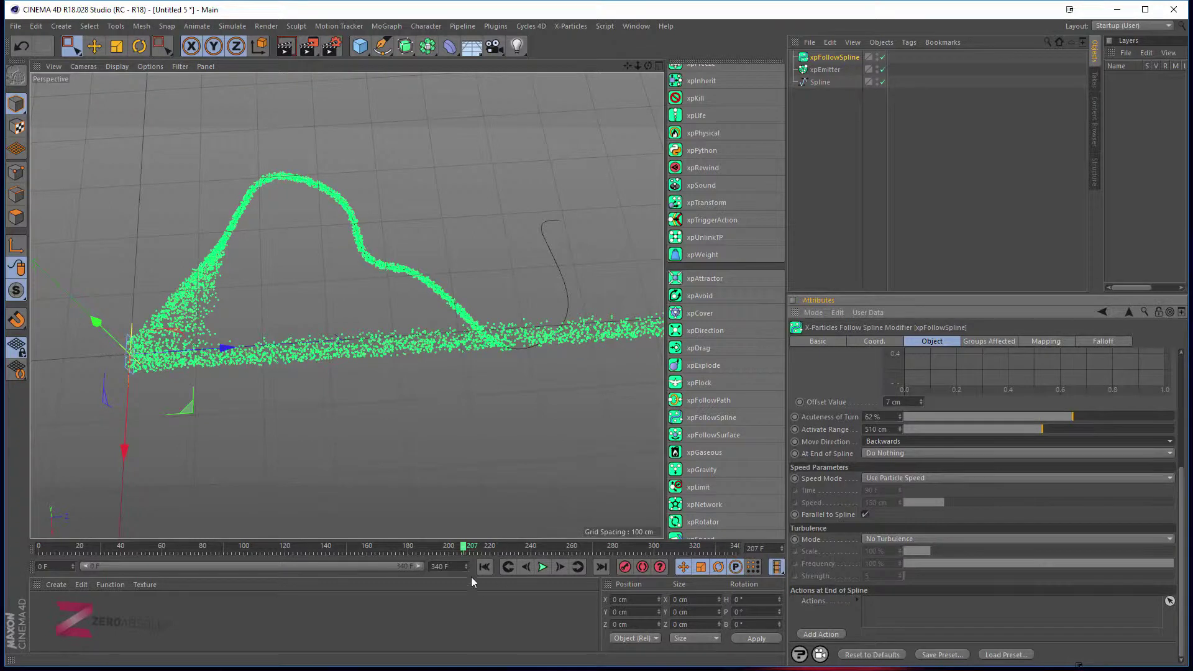
- Replay the simulation from the start to examine the particles following the spline with Move Direction set to Backwards
left_click(484, 567)
left_click(543, 567)
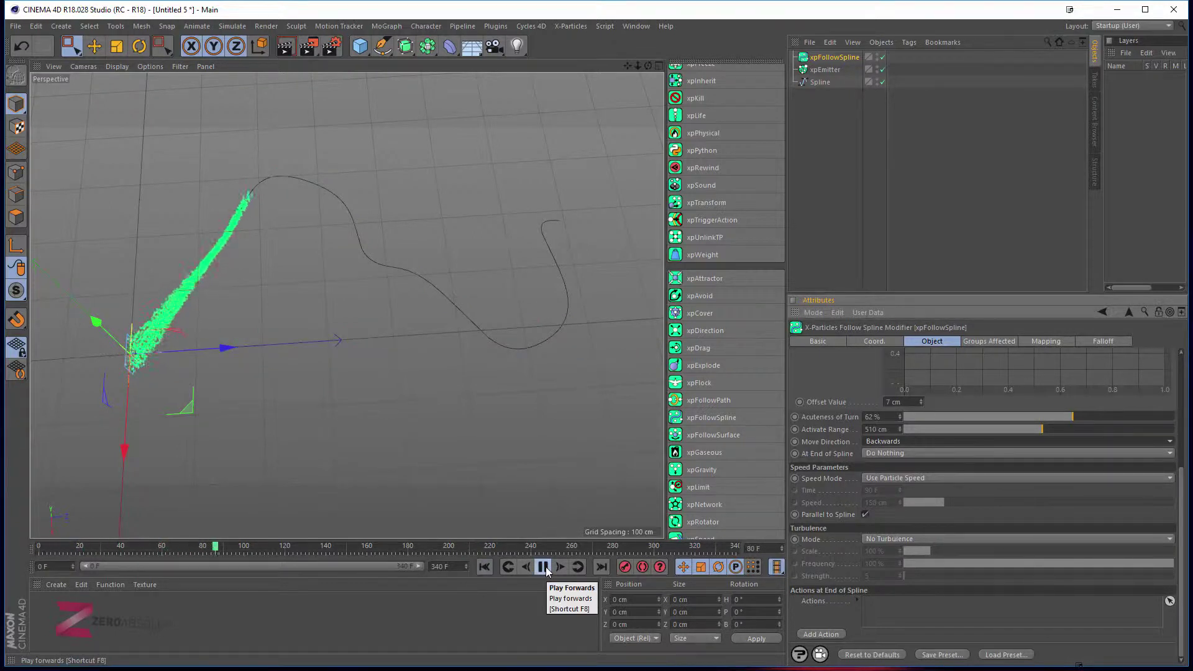
left_click(543, 567)
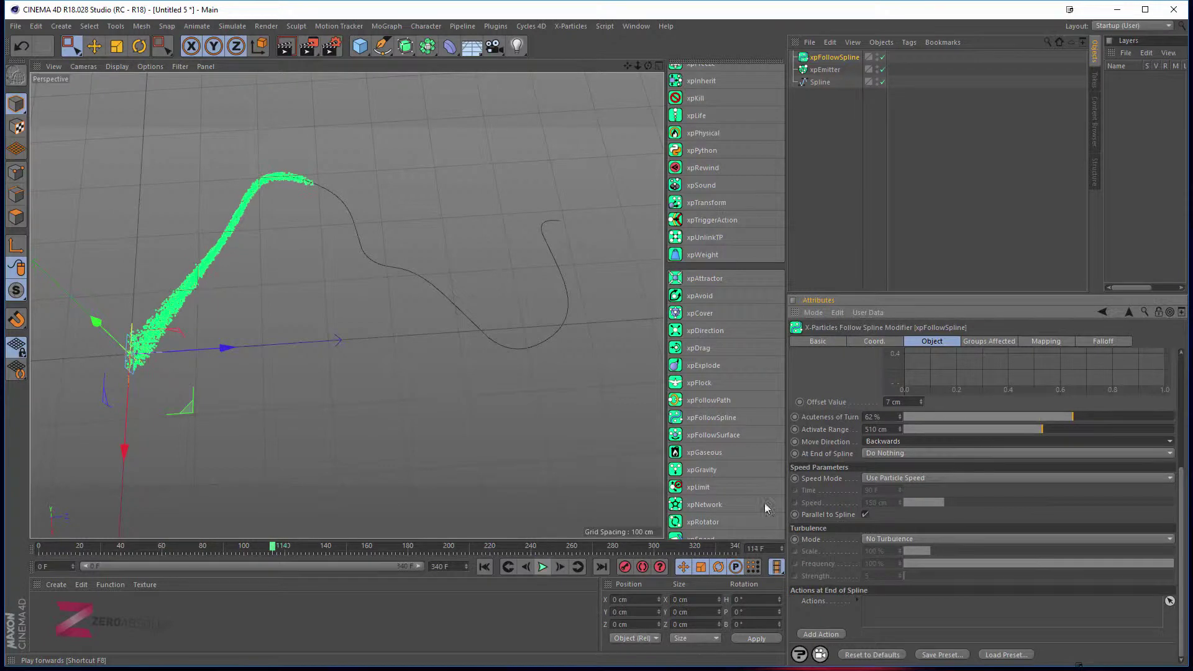
- Set the xpFollowSpline modifier's Move Direction to Forwards and its At End of Spline option to Loop
left_click(891, 442)
left_click(894, 454)
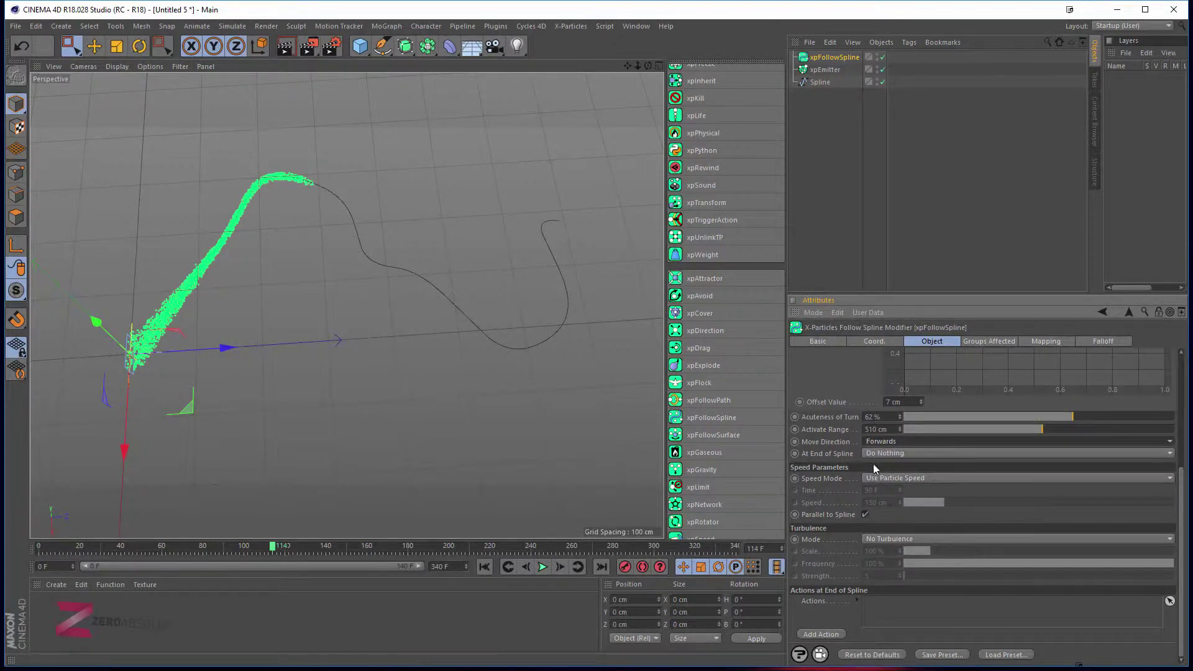
left_click(904, 454)
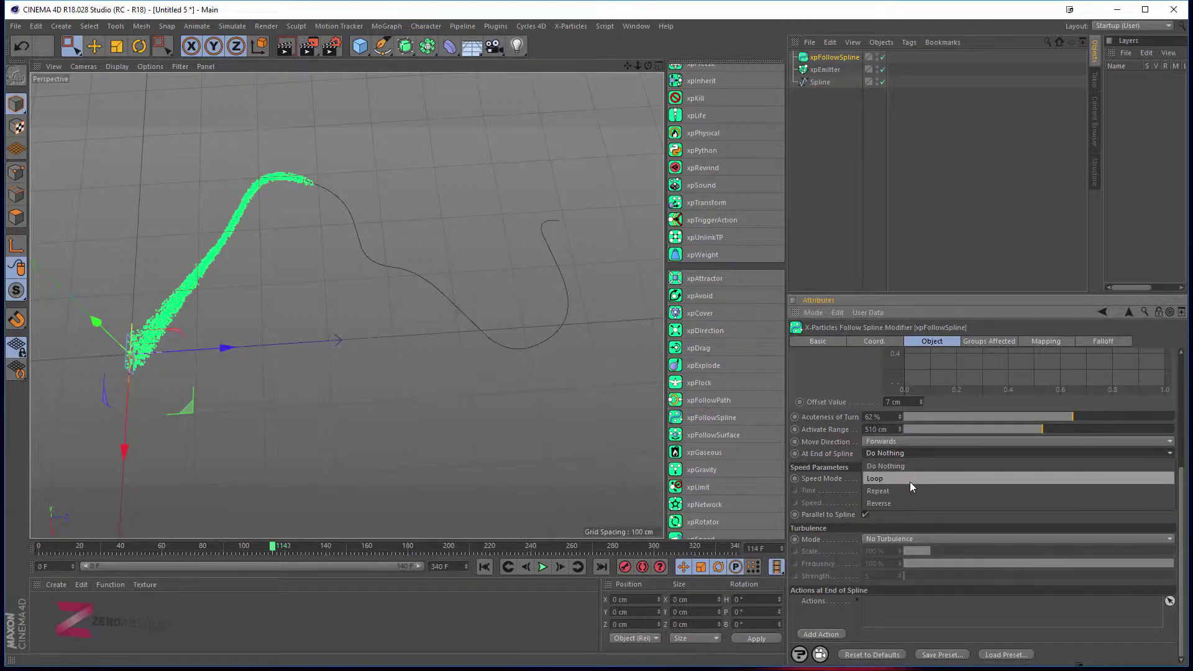
left_click(910, 482)
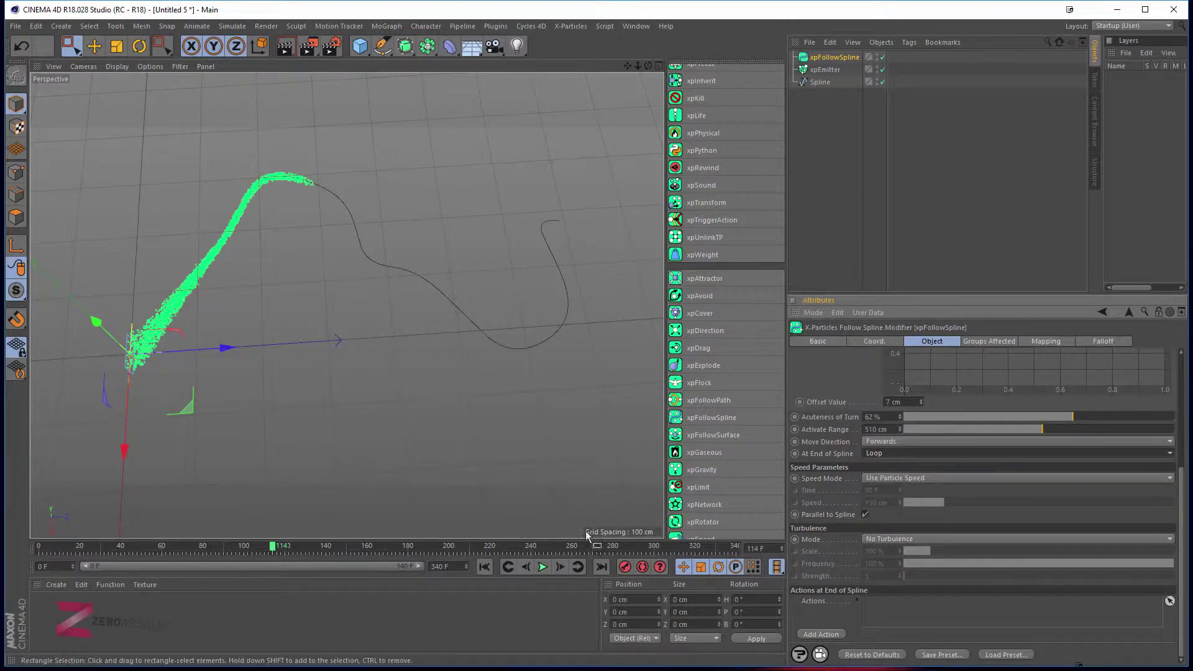
- Set the xpEmitter's emission Speed to 541 cm and play the simulation
left_click(827, 71)
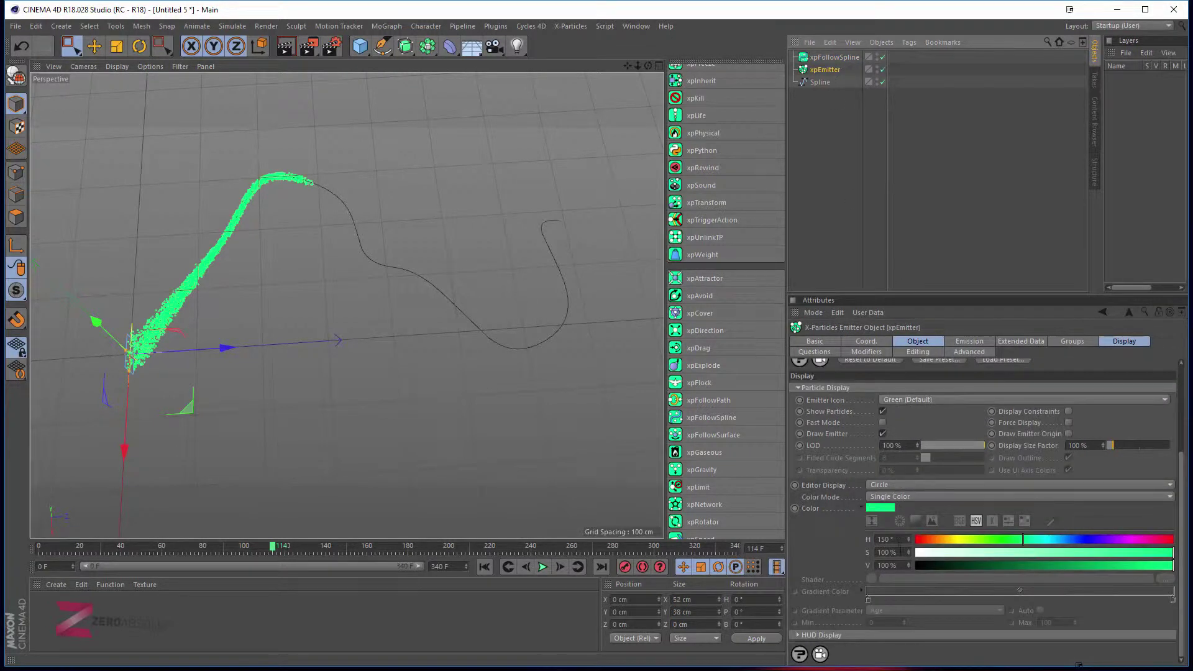
left_click(833, 559)
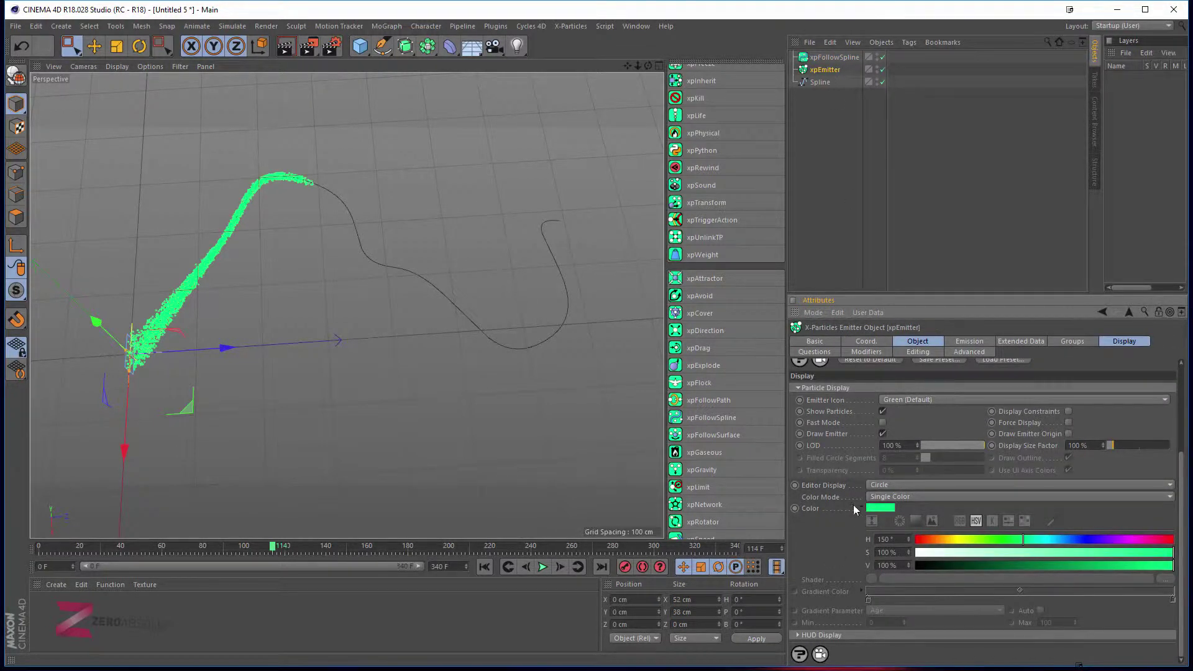
scroll(853, 505, "up", 4)
left_click(958, 343)
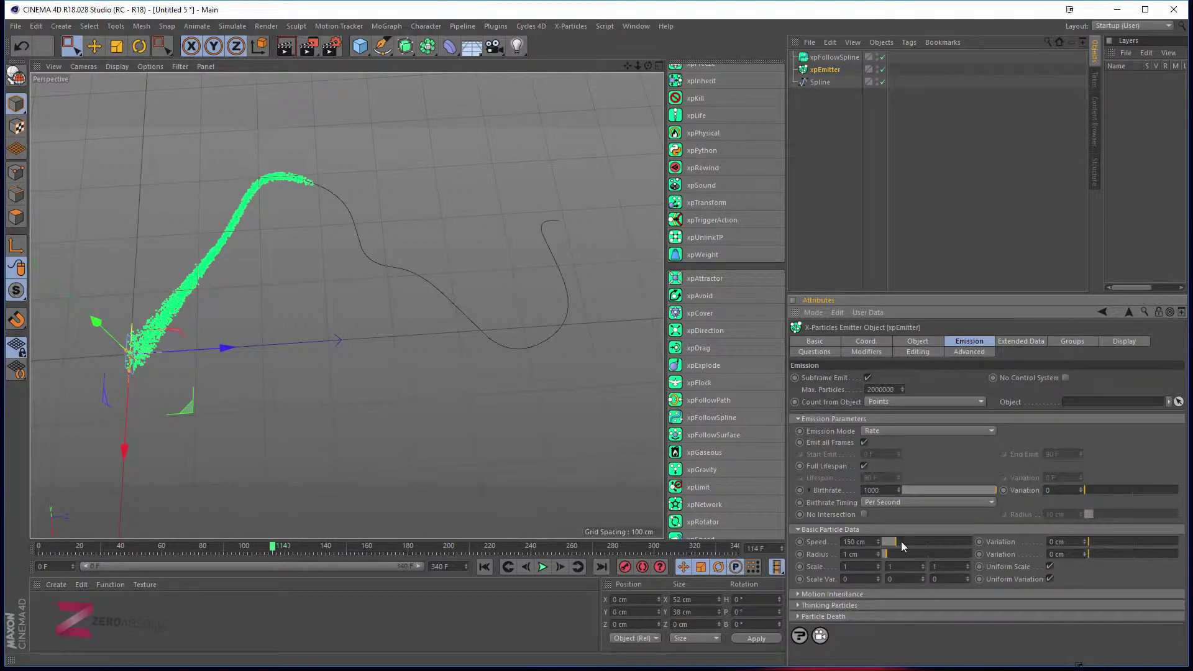
left_click_drag(902, 543, 932, 542)
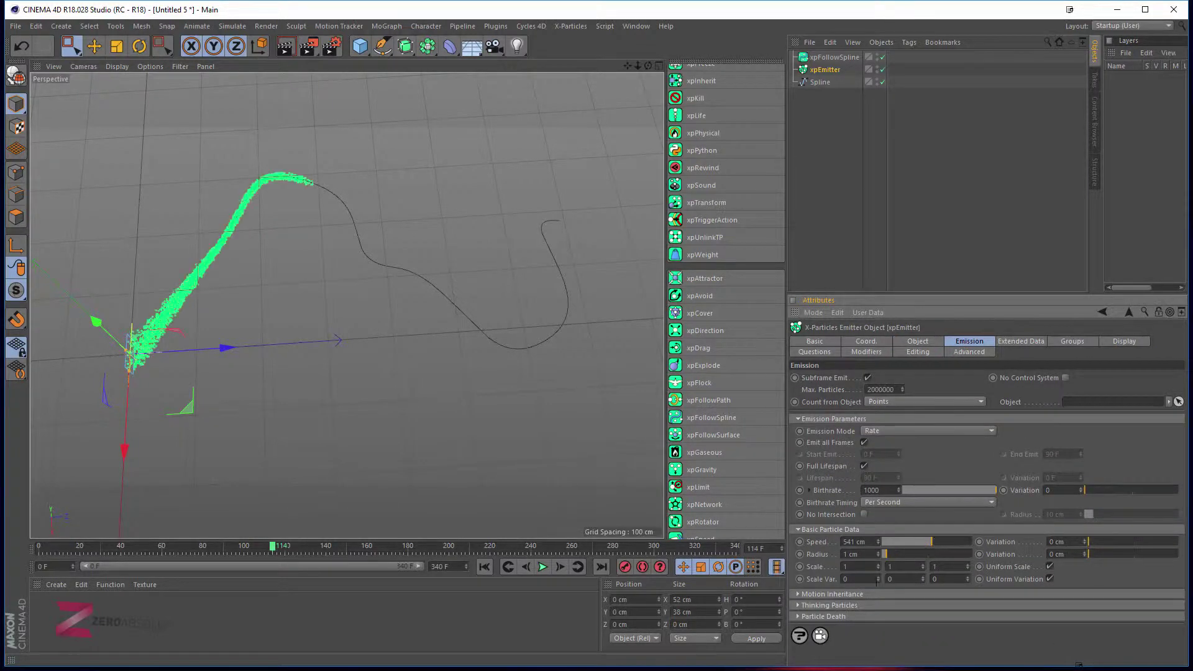
left_click(539, 568)
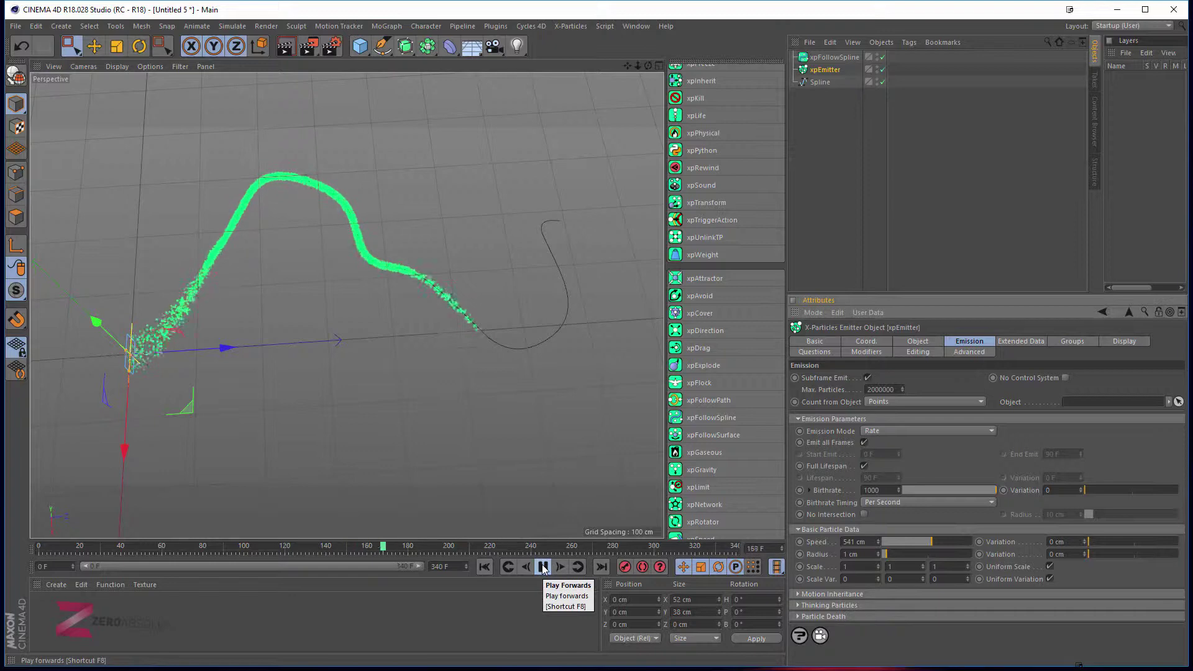
- Examine up close how the particles behave at the far end of the spline with Loop active, and stop playback
left_click(844, 60)
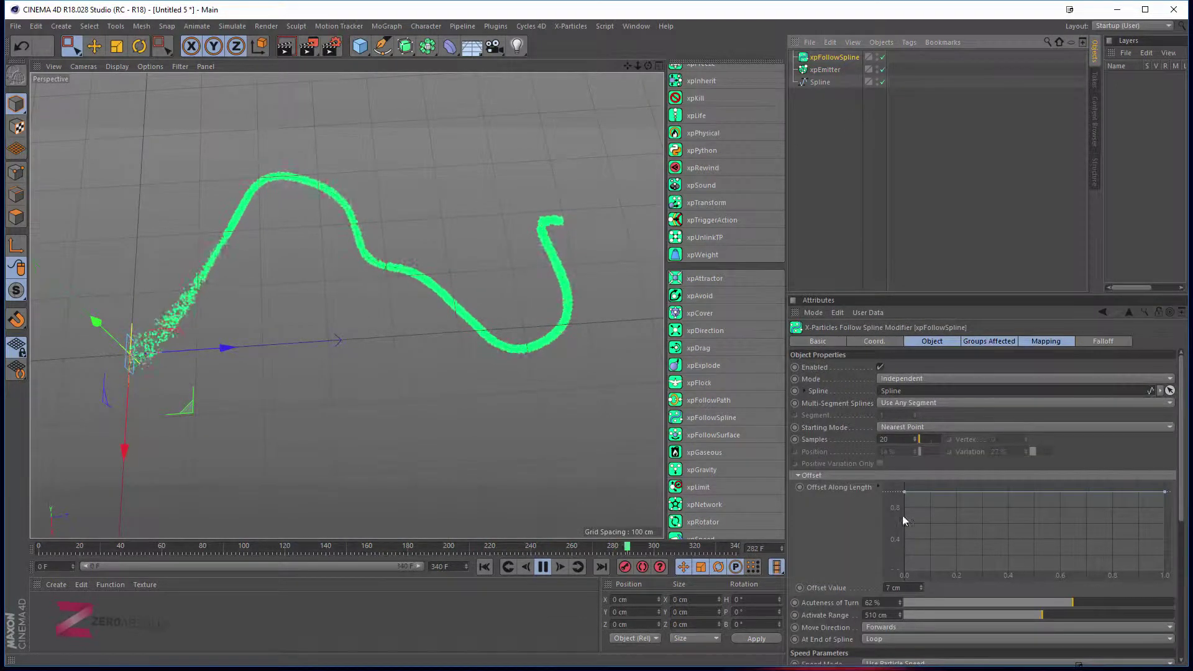
scroll(821, 550, "down", 5)
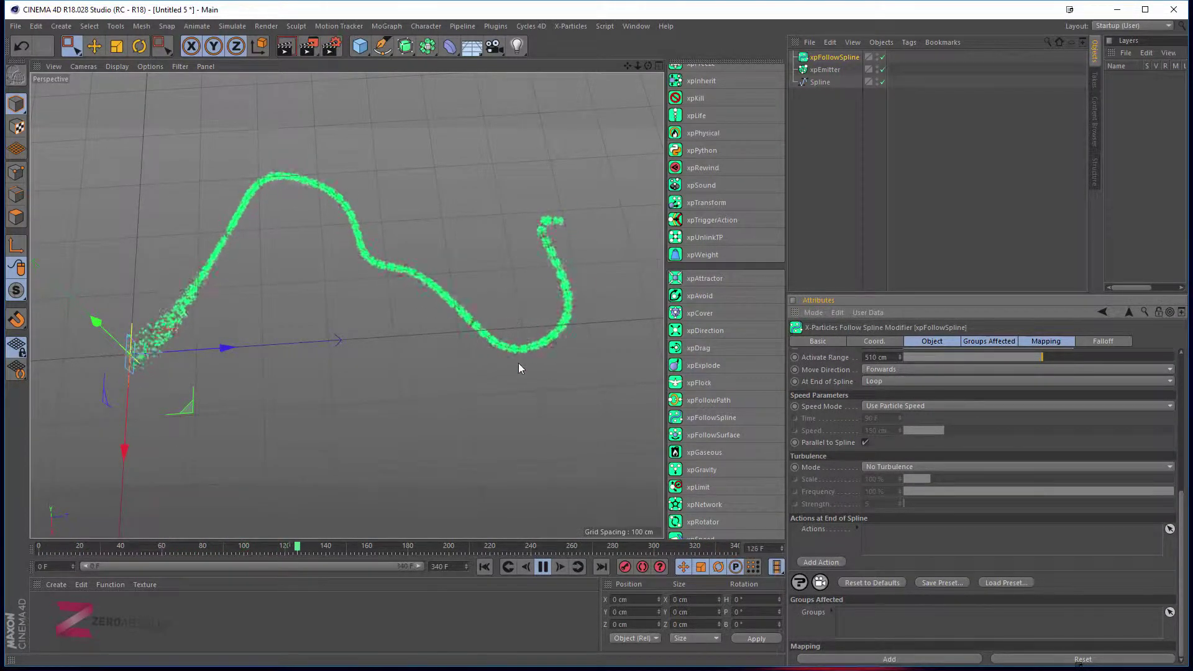
scroll(528, 327, "up", 2)
scroll(528, 327, "up", 3)
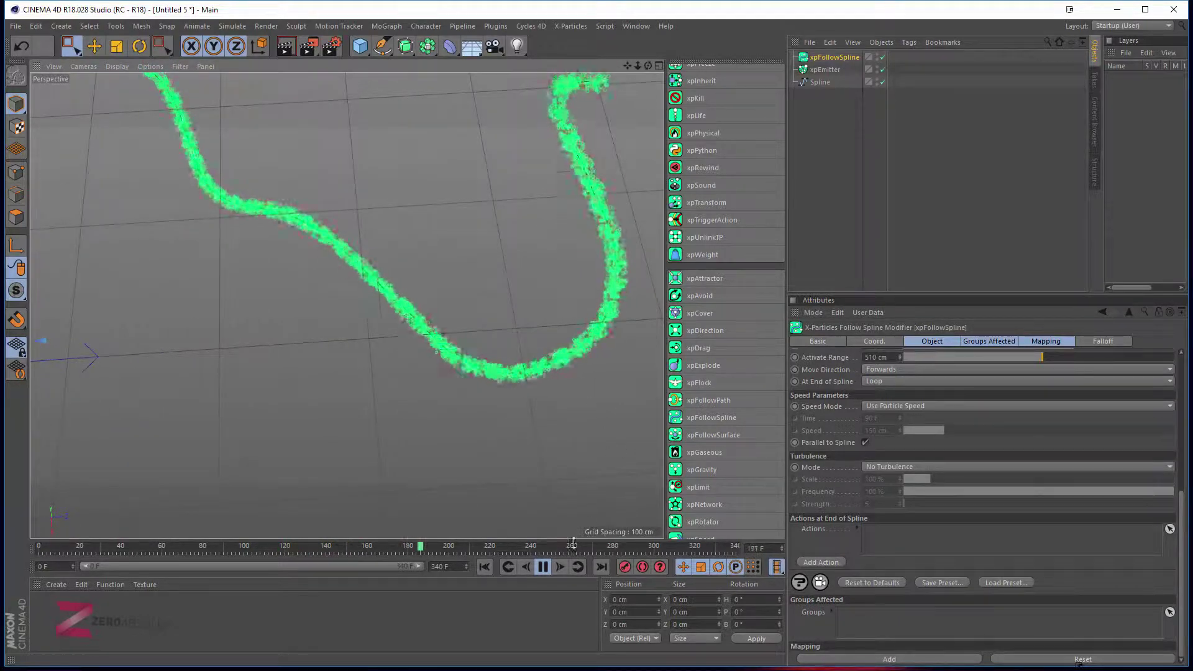
left_click(544, 567)
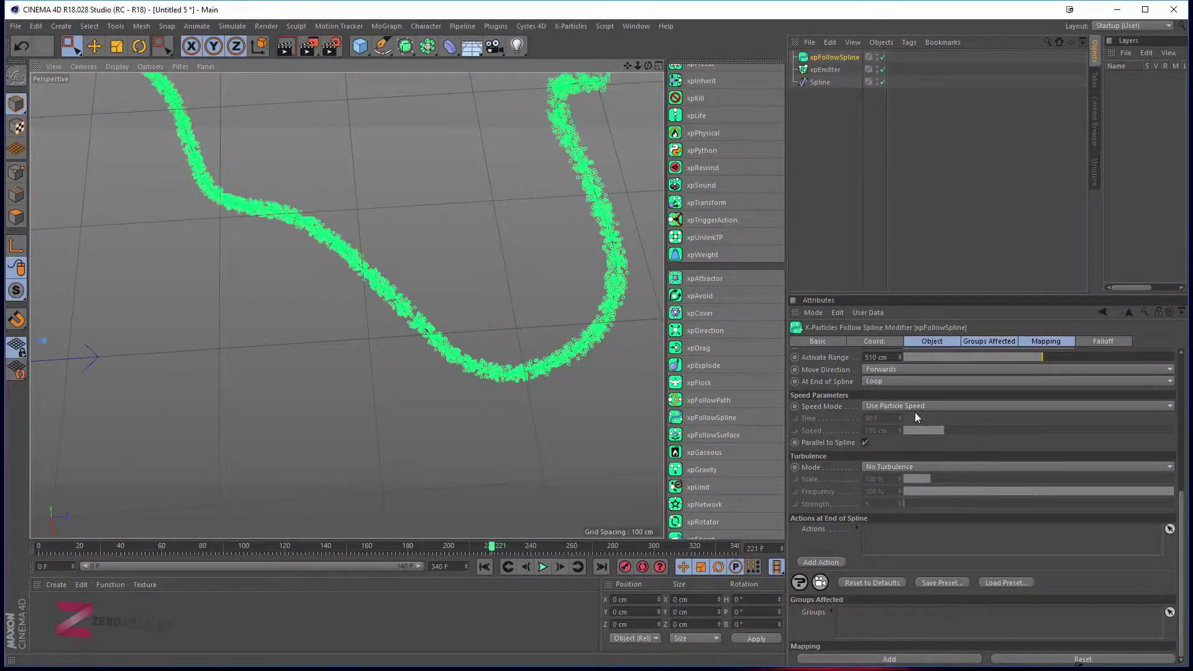
- Set the modifier's At End of Spline option to Repeat and replay the simulation to examine the particles, leaving No Turbulence selected
left_click(887, 381)
left_click(880, 419)
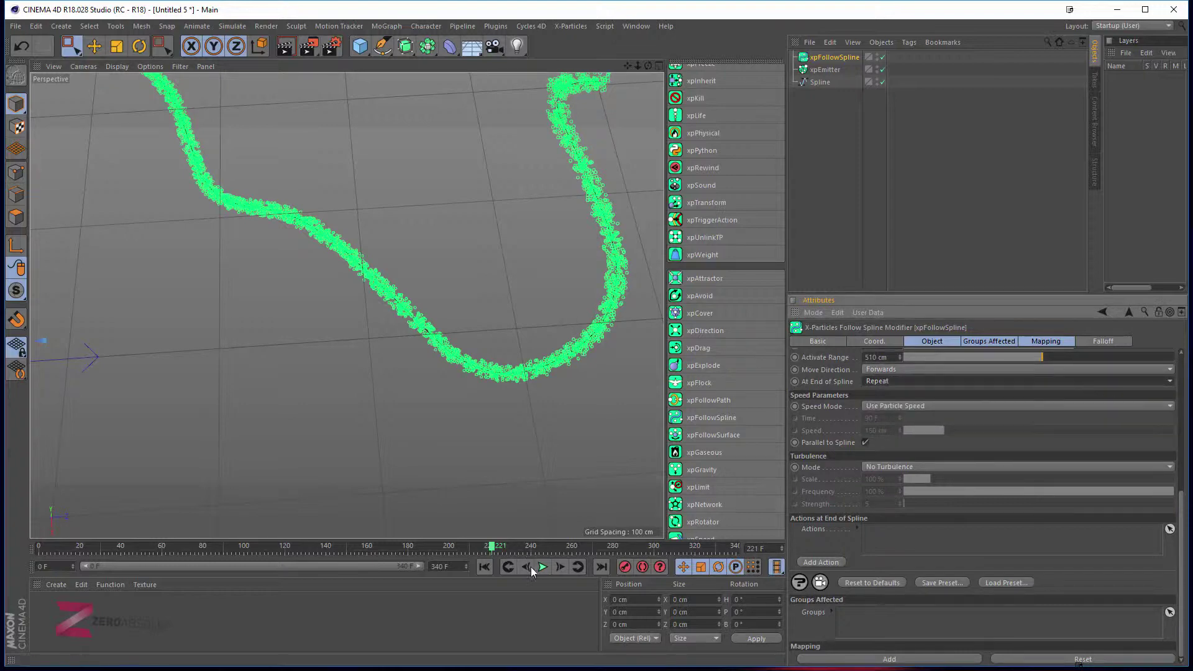
scroll(456, 426, "down", 5)
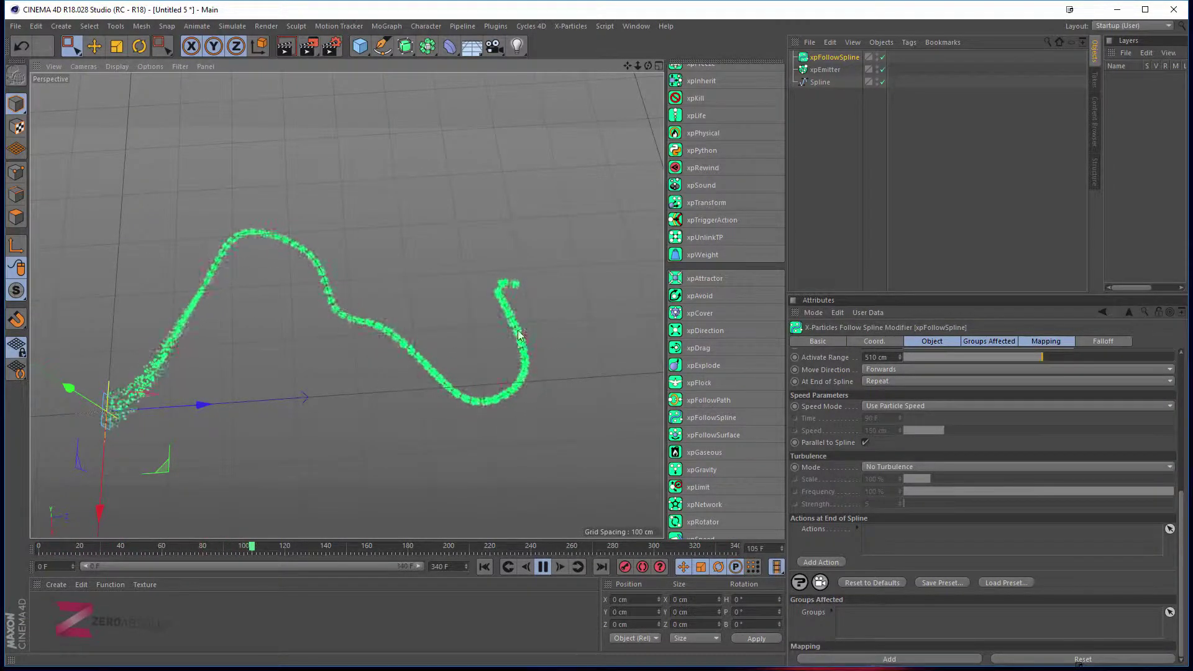
scroll(528, 330, "up", 3)
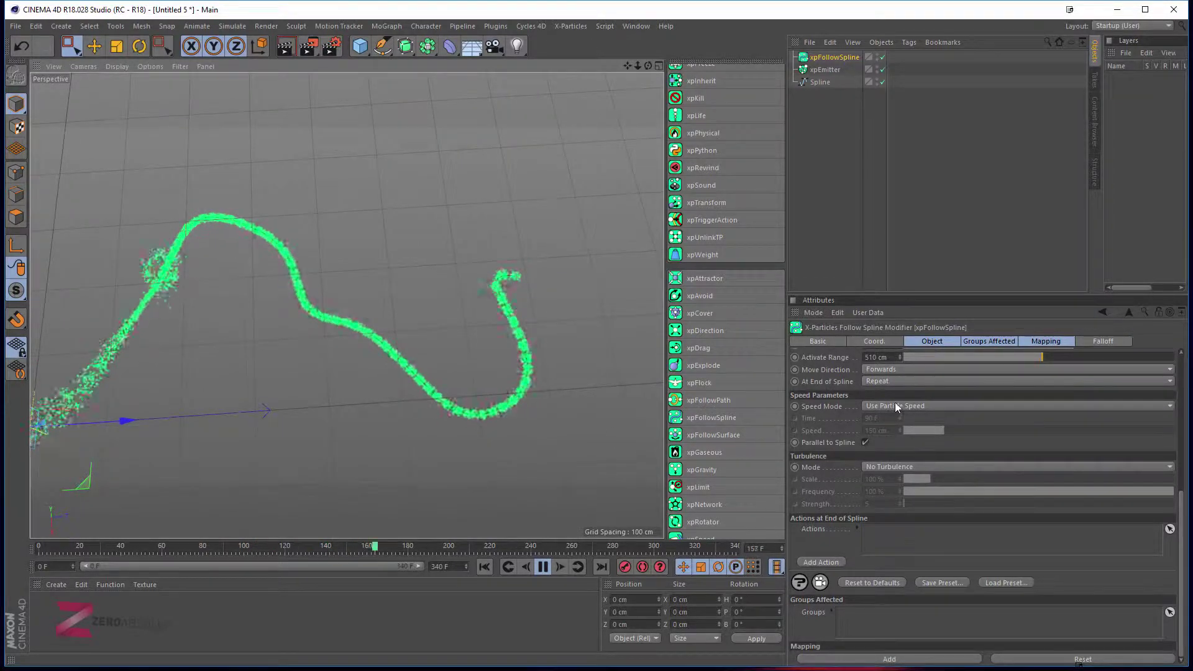
left_click(886, 468)
left_click(889, 479)
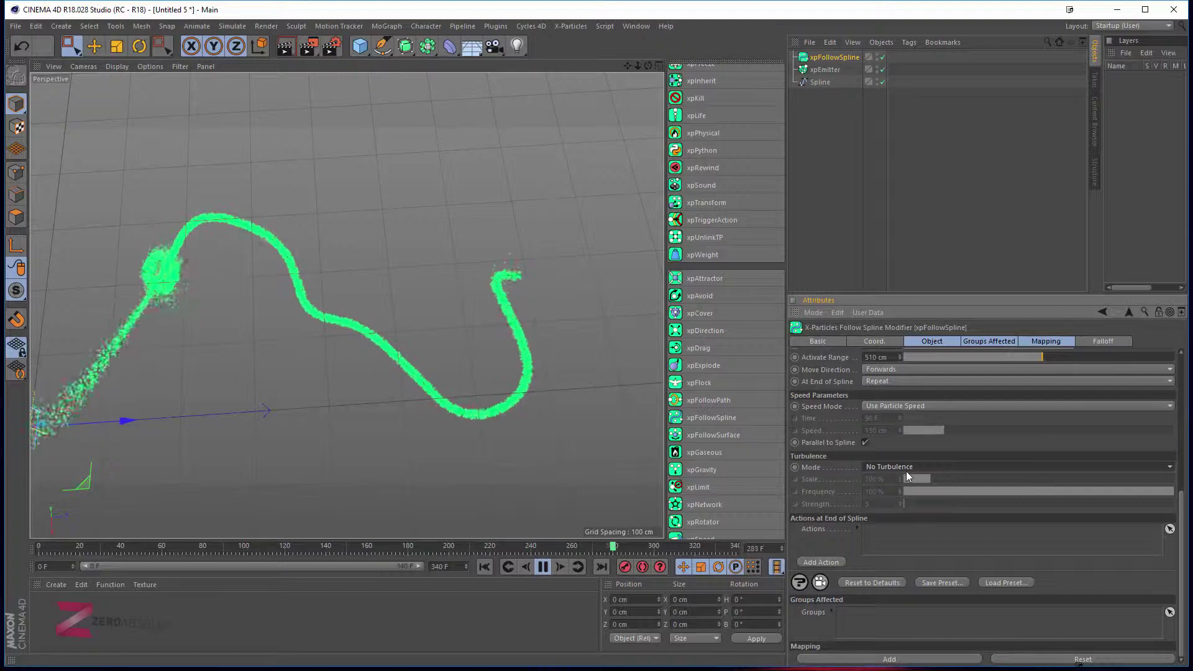
- Lower the xpEmitter's Speed to 160 cm and finally 126 cm during playback, and stop the simulation
left_click(830, 69)
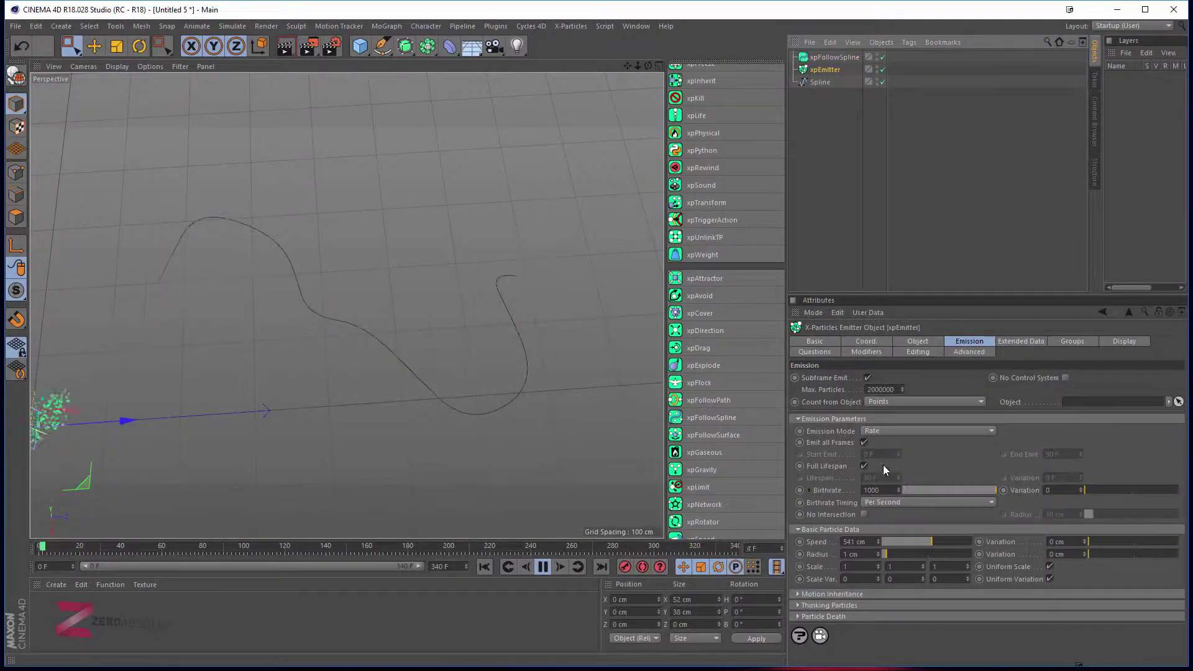
left_click_drag(920, 541, 897, 539)
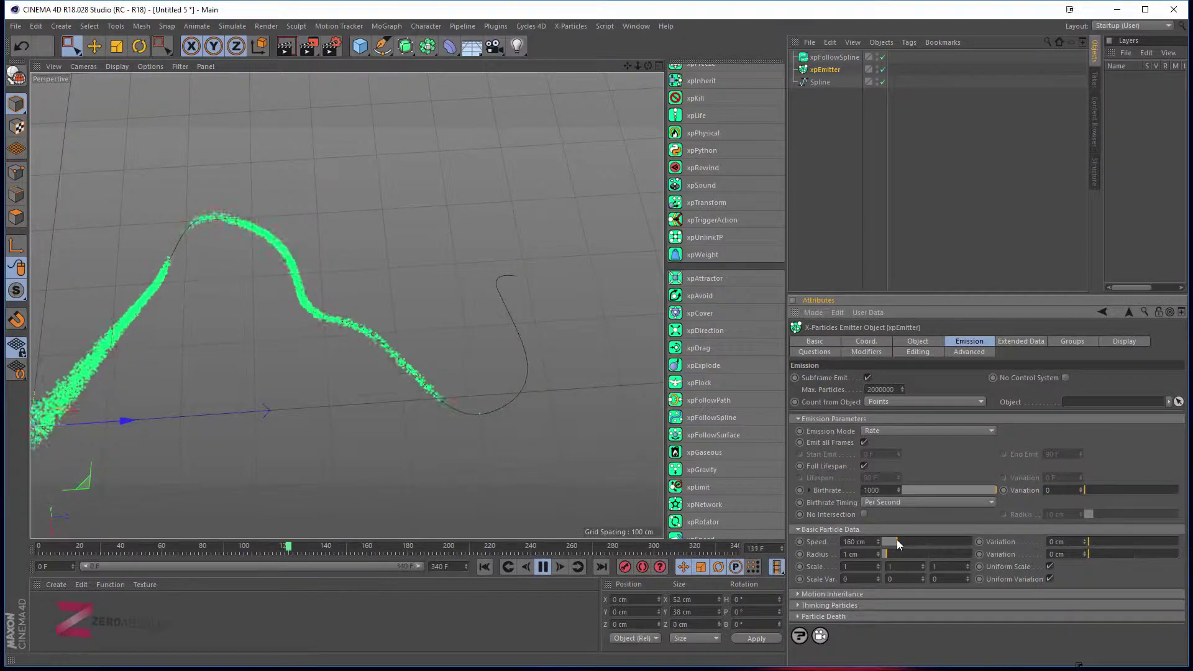
left_click_drag(897, 540, 891, 539)
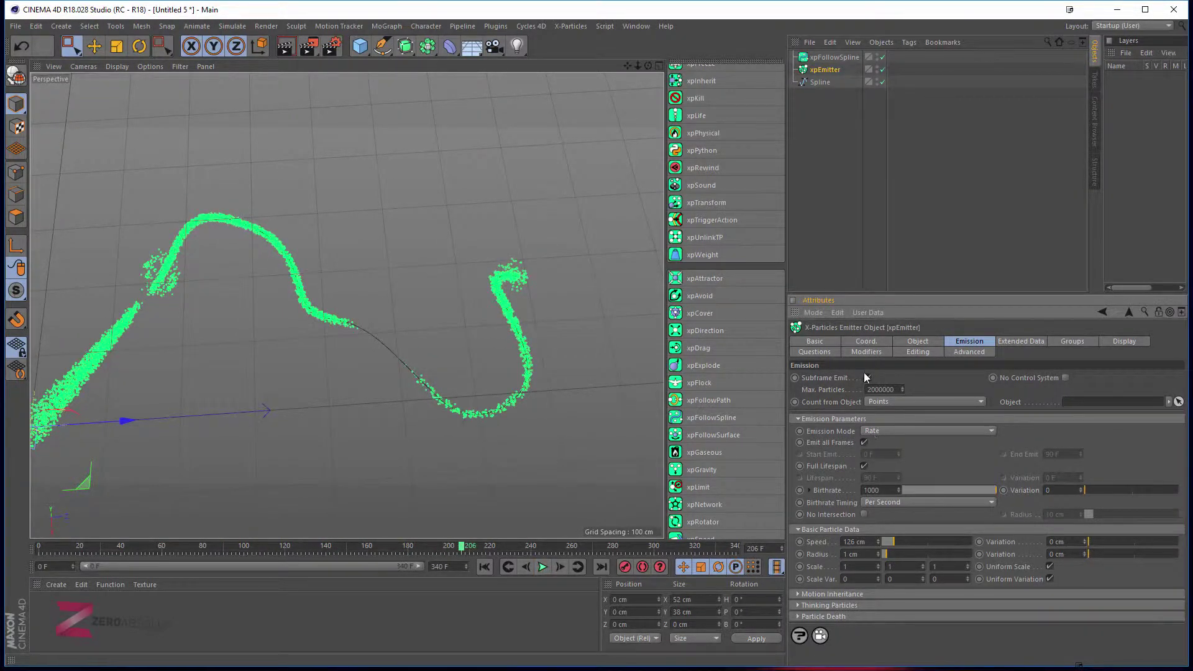
- Change the xpEmitter's Emission Mode to Shot and replay the simulation from the start
left_click(887, 430)
left_click(890, 467)
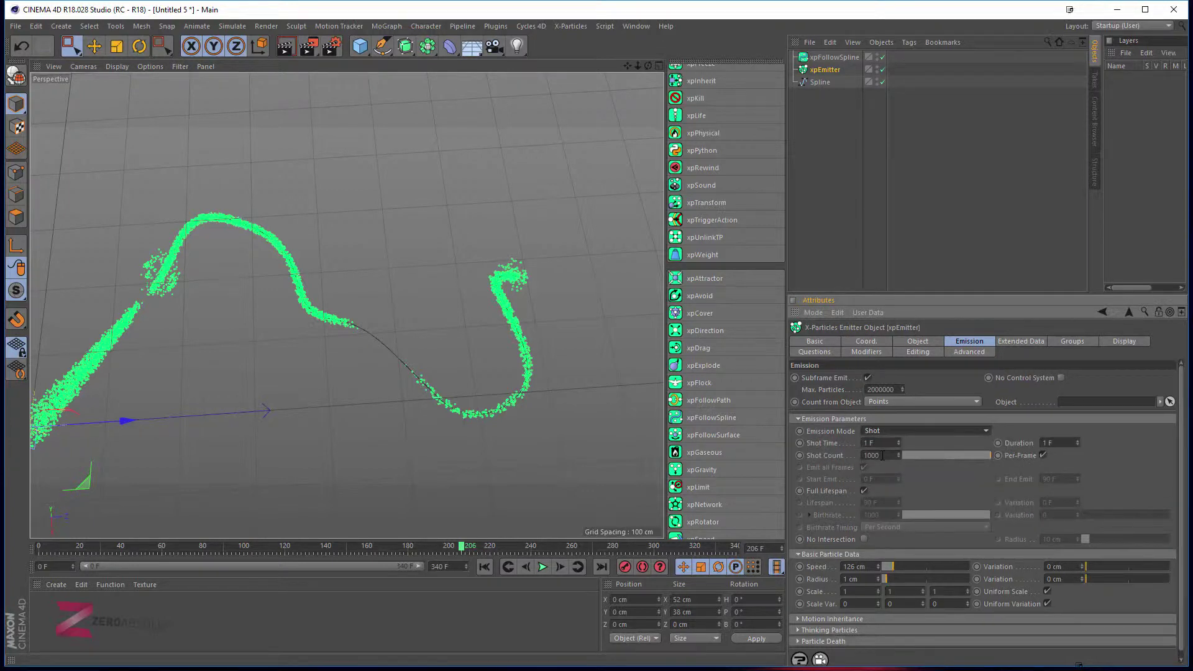
left_click(484, 568)
left_click(835, 56)
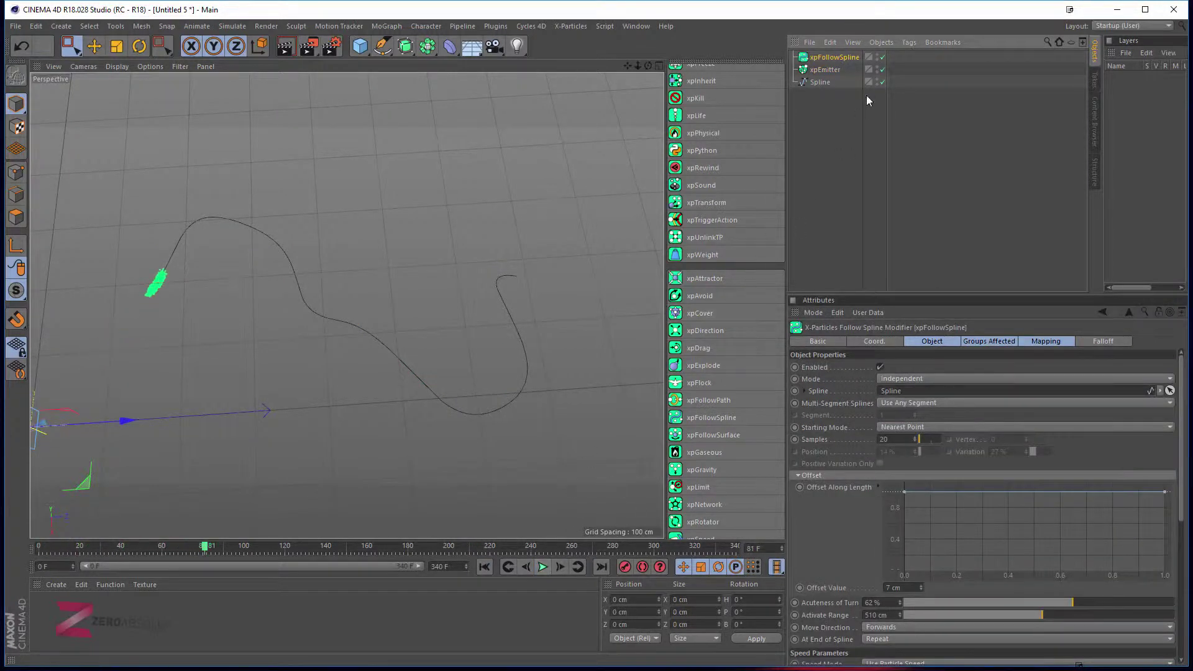
- Raise the xpEmitter's Speed to 346 cm and play the simulation again from the start
left_click(832, 70)
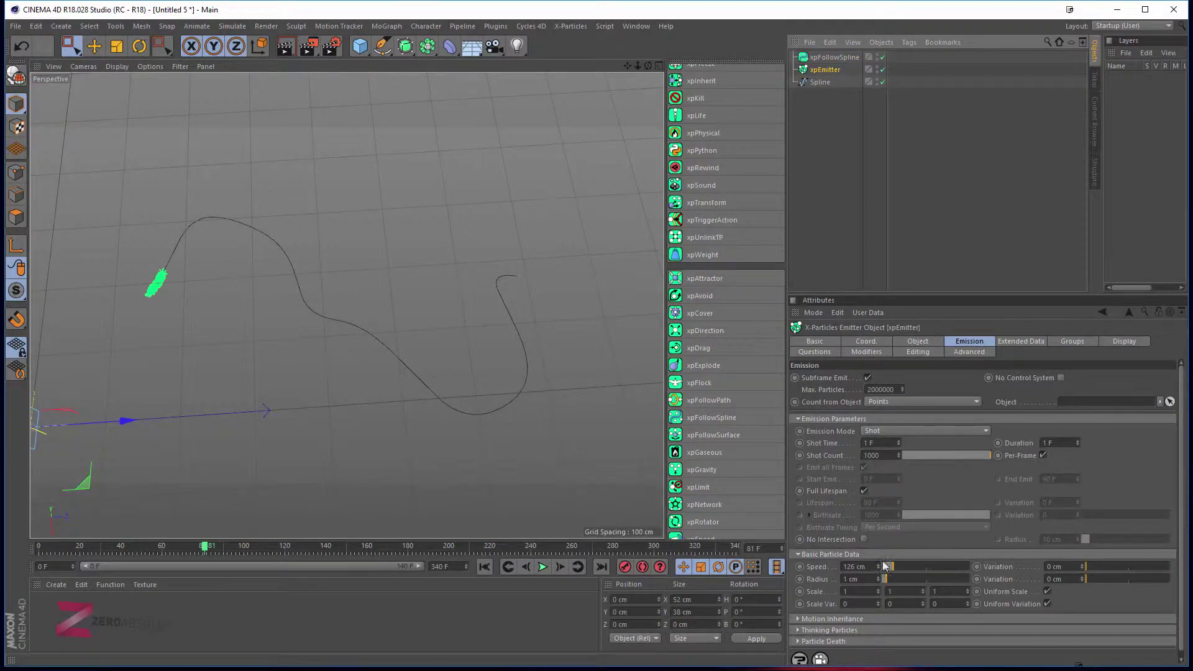
left_click_drag(901, 564, 914, 565)
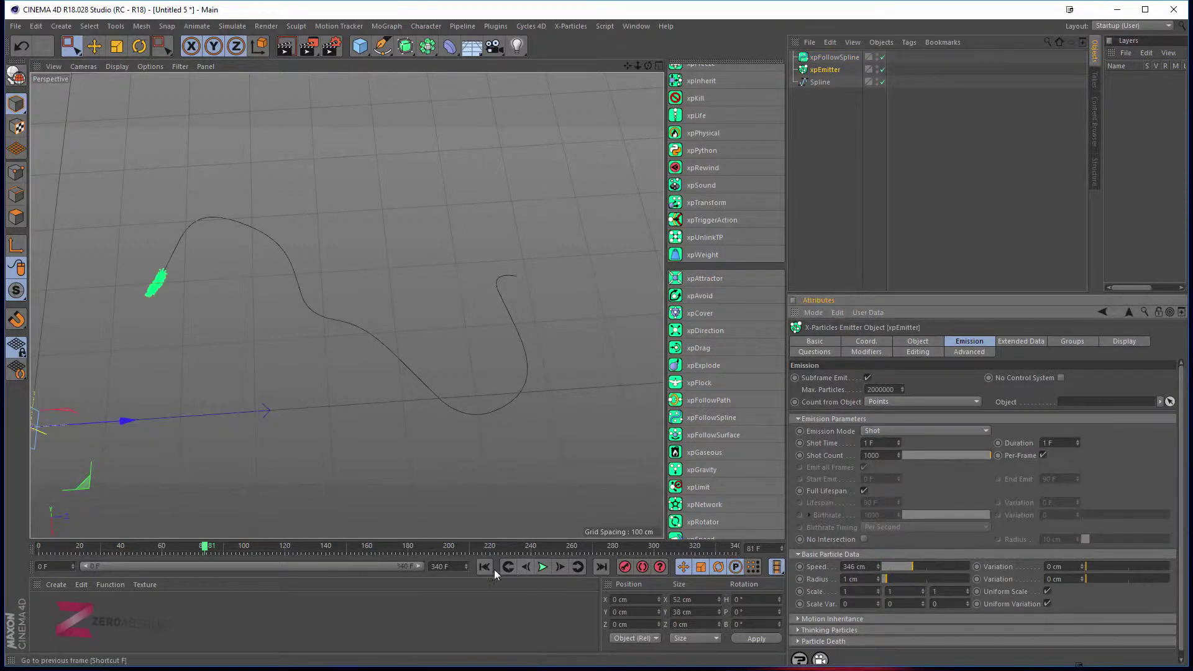
left_click(543, 567)
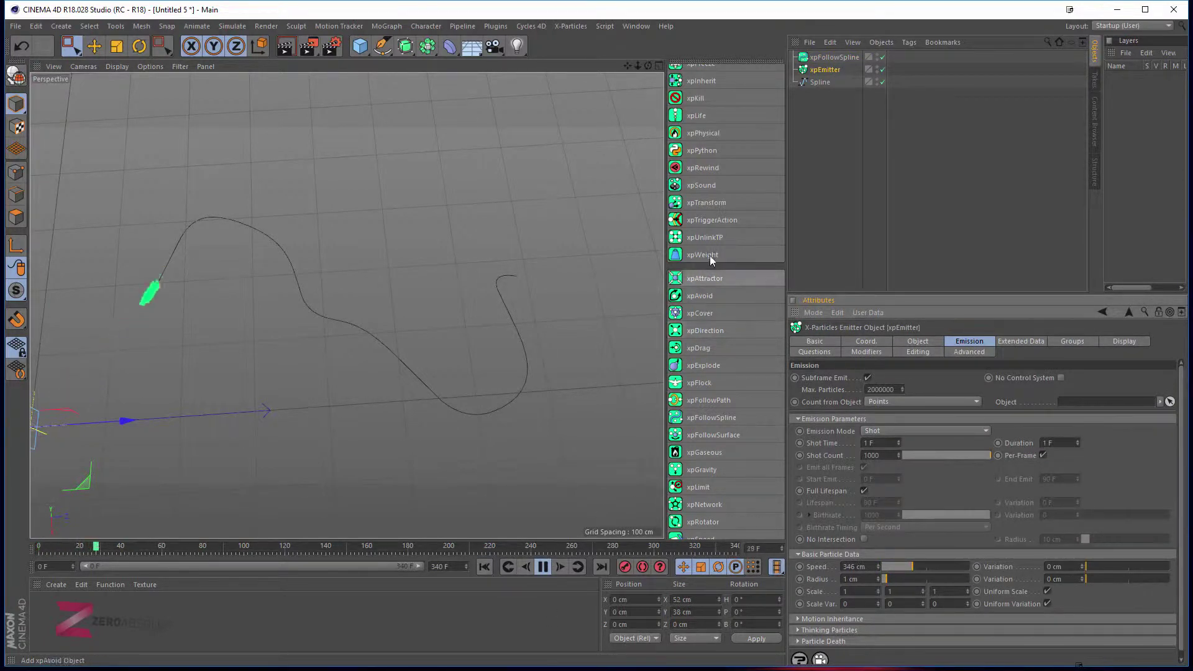
- Set the xpFollowSpline modifier's At End of Spline option to Loop during playback, examine the single burst of particles, and stop
left_click(830, 57)
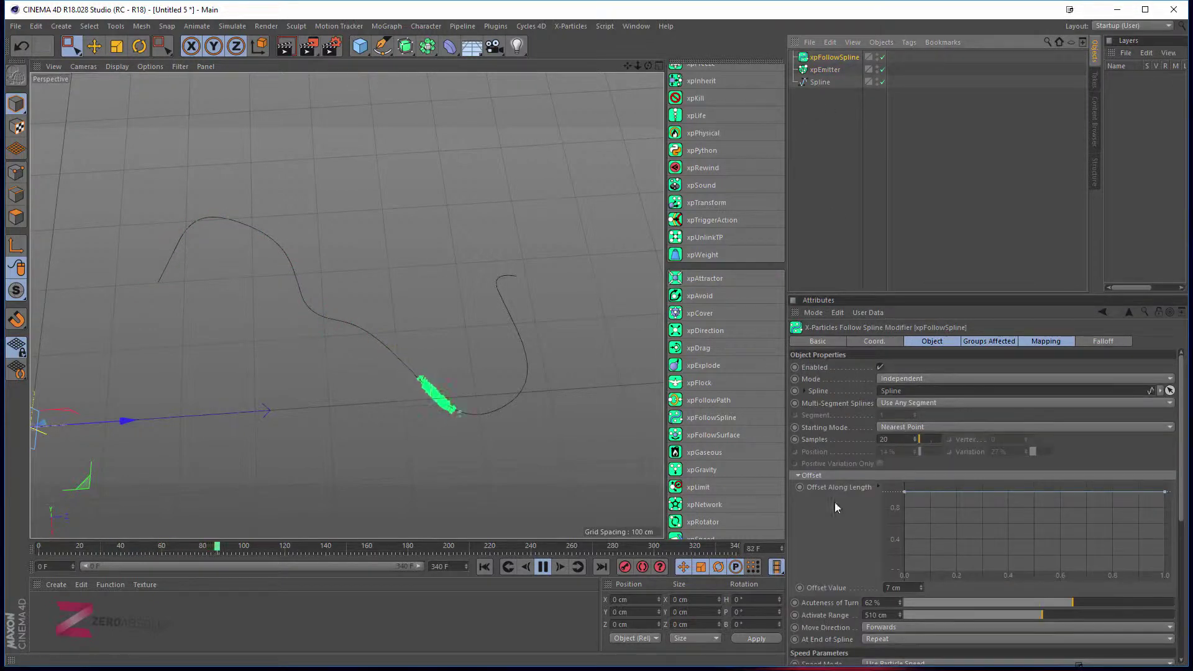
scroll(819, 543, "down", 5)
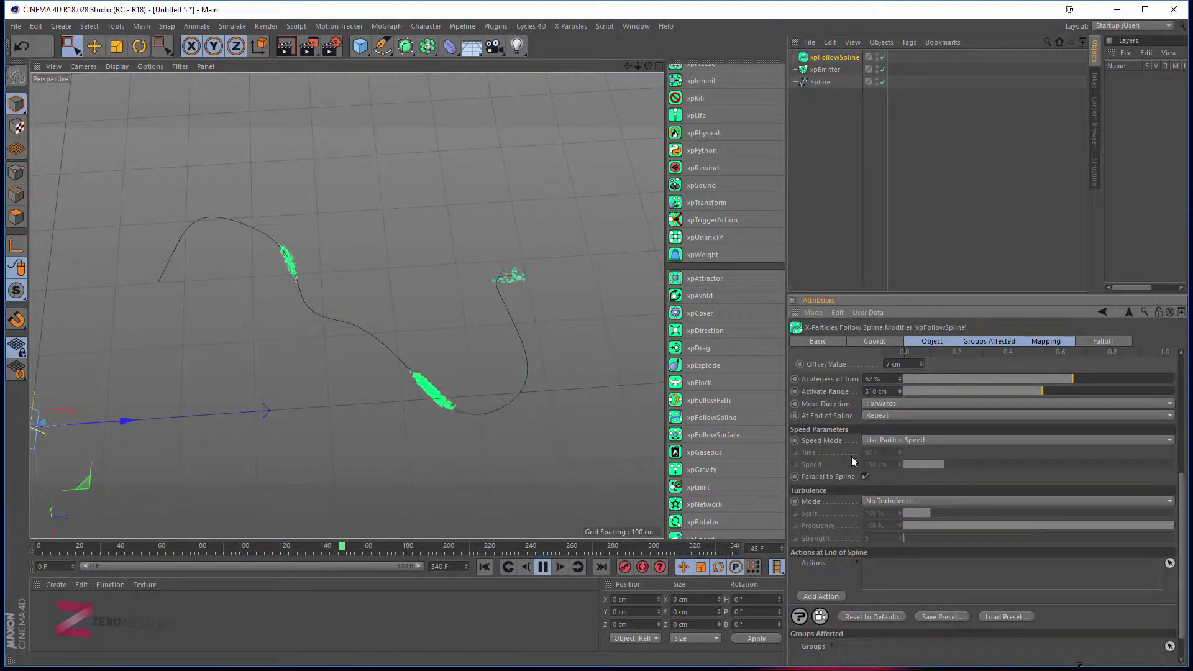
left_click(890, 416)
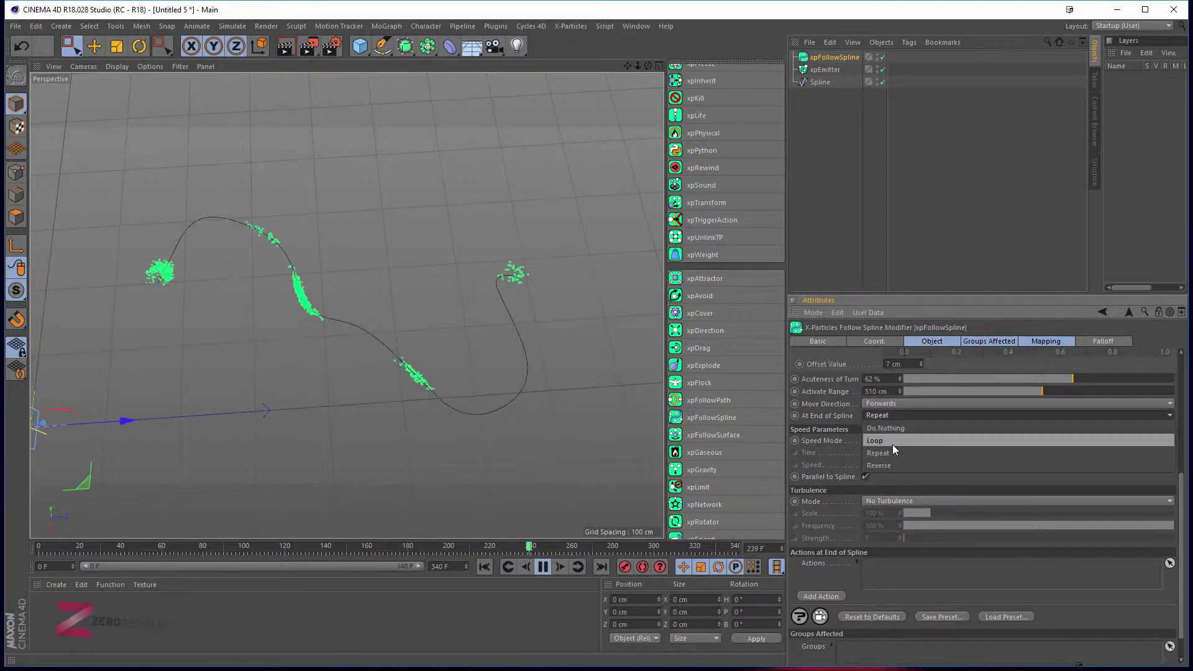
left_click(893, 445)
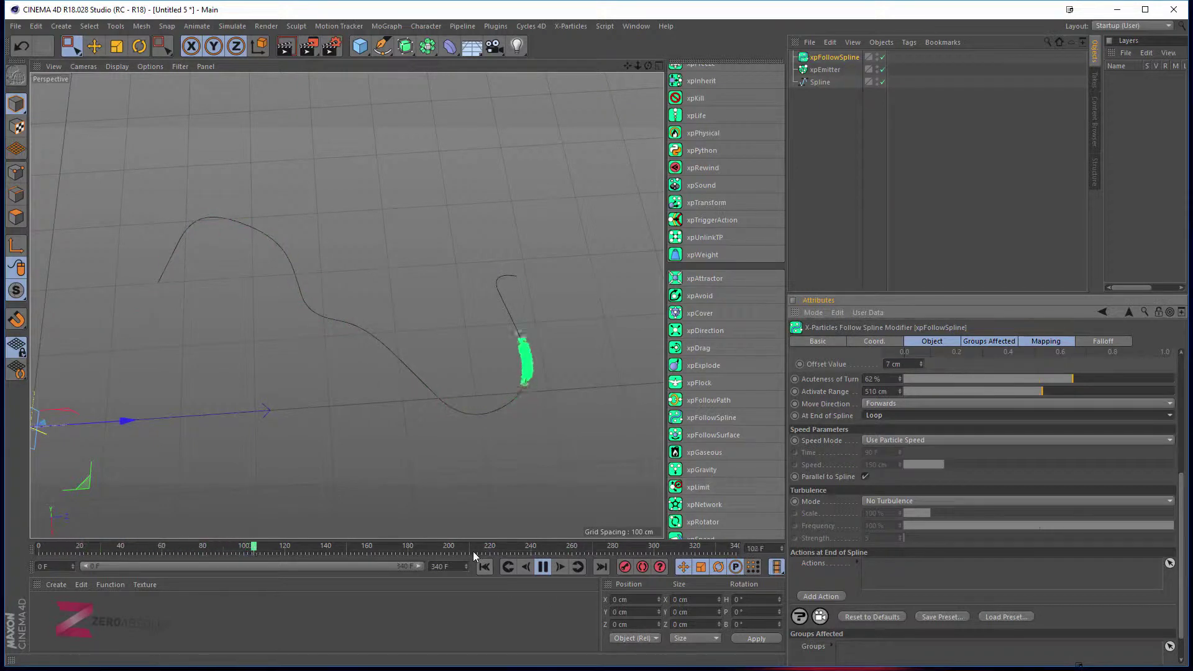
left_click(543, 567)
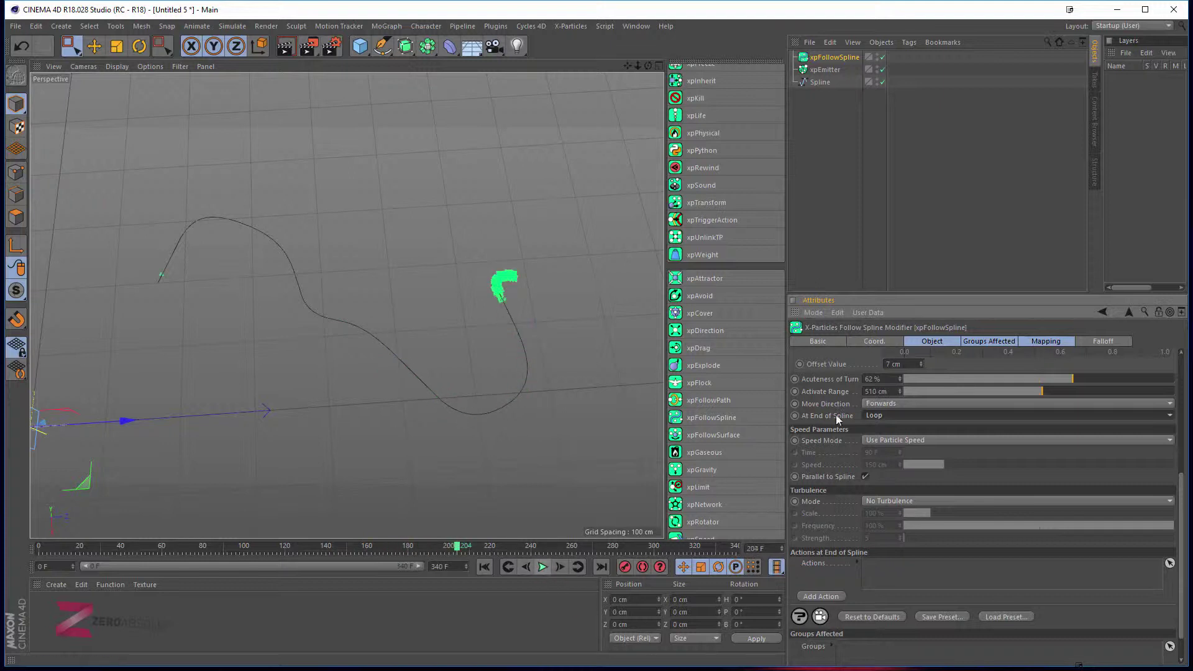
- Set the modifier's At End of Spline option to Reverse and play the simulation from the start
left_click(896, 415)
left_click(896, 465)
left_click(542, 567)
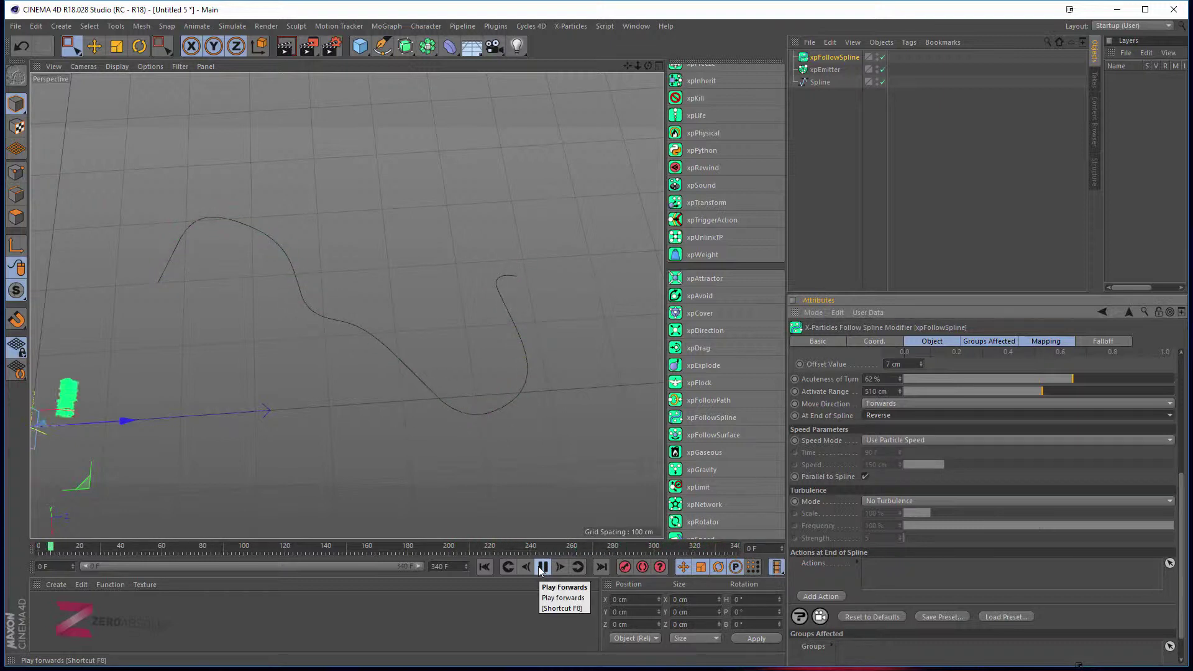
left_click(907, 404)
left_click(900, 417)
left_click(897, 416)
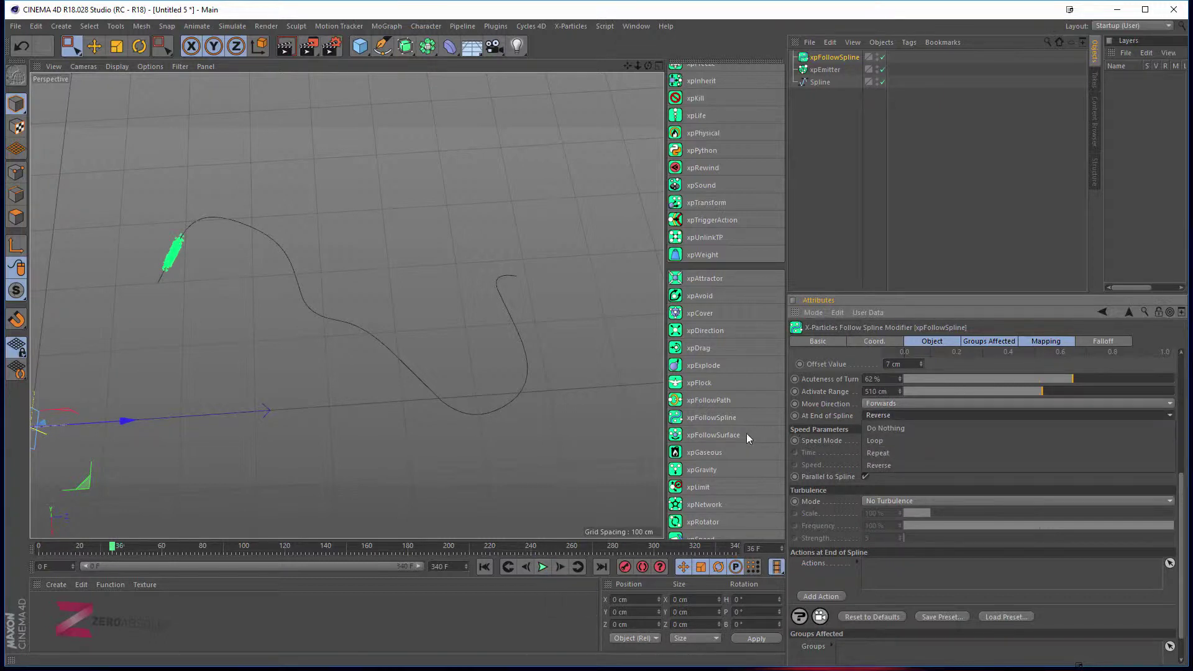
left_click(976, 274)
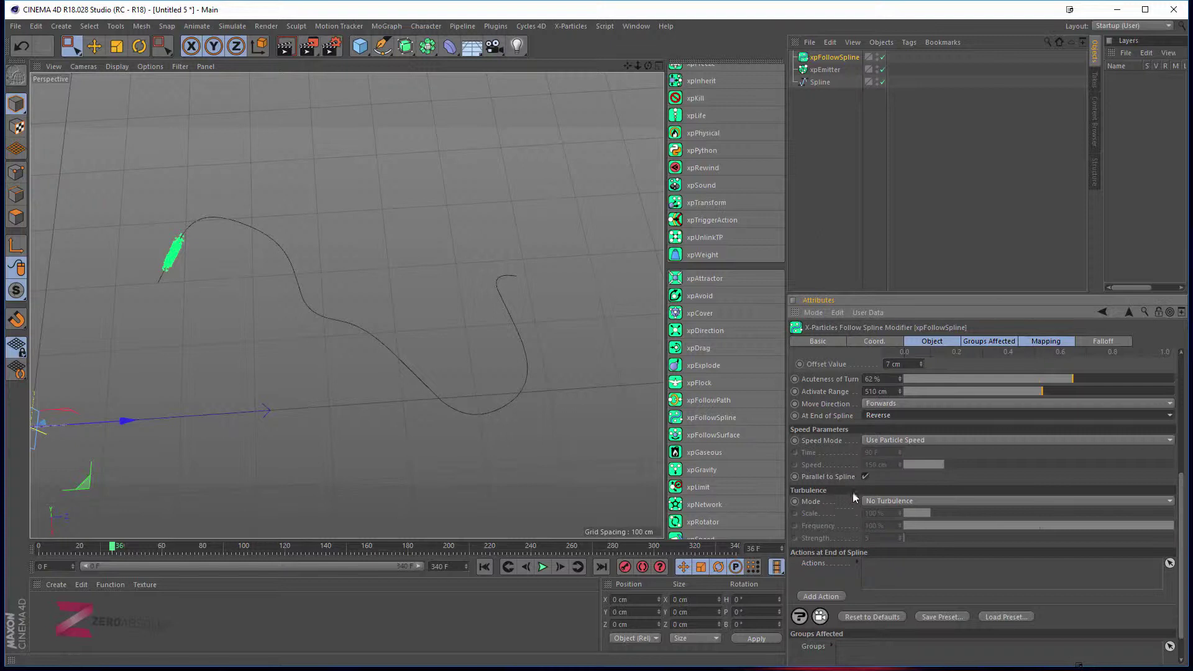
scroll(854, 488, "down", 1)
left_click(868, 467)
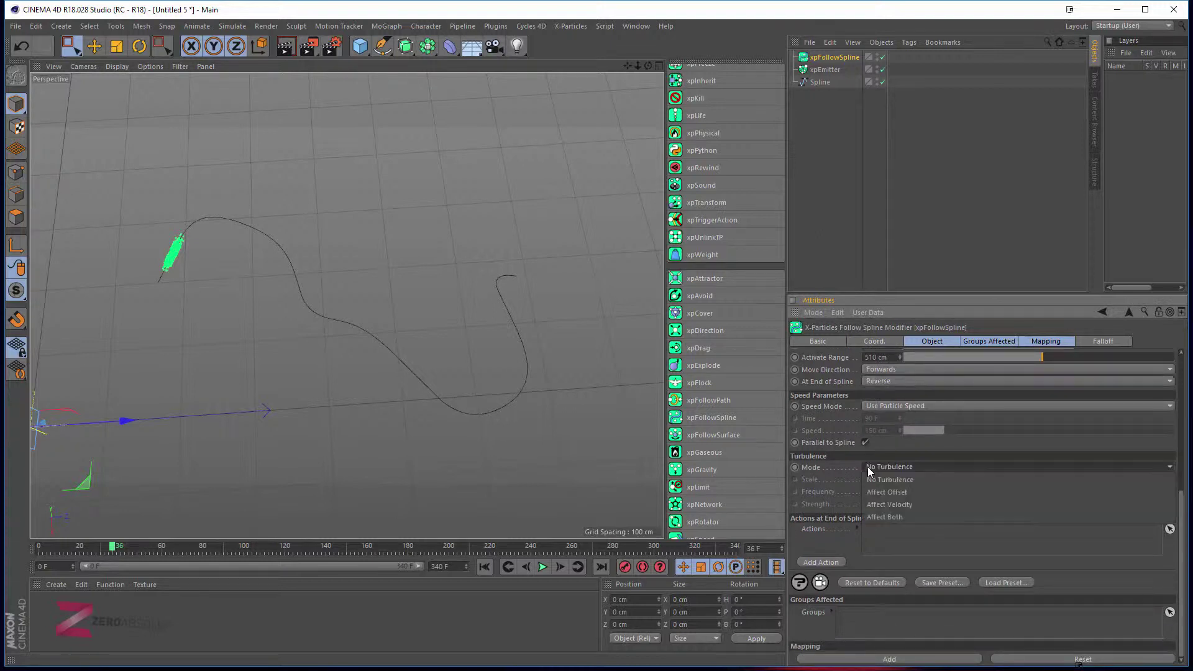
left_click(834, 468)
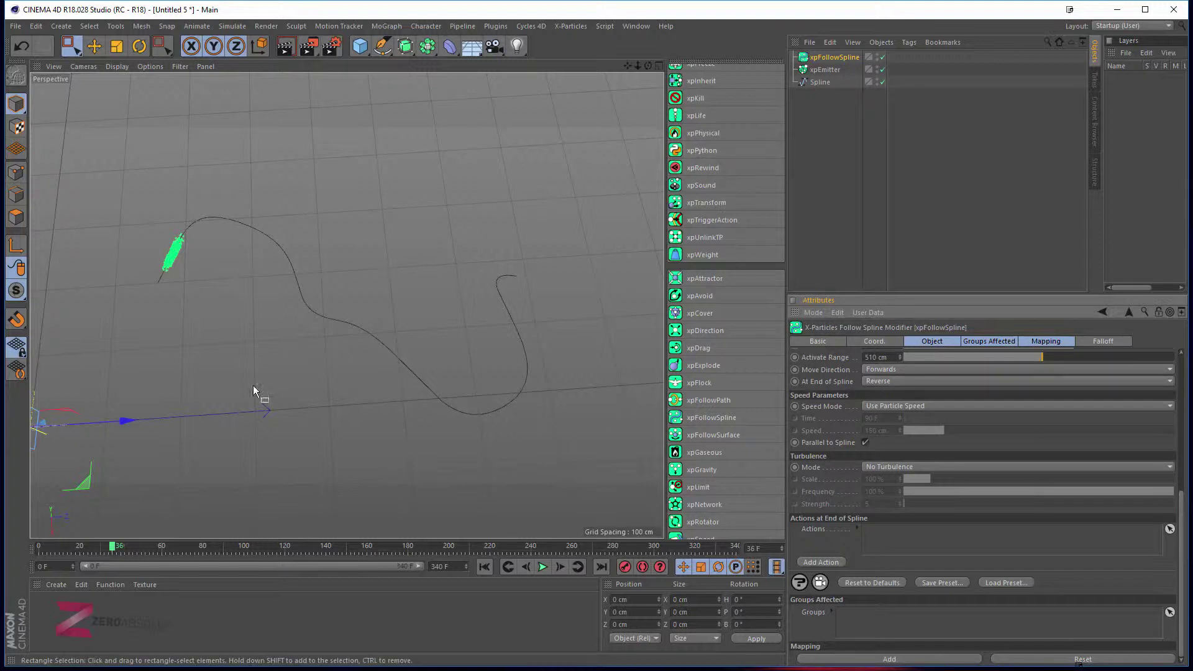
- Change the xpEmitter's Emission Mode to Rate, lower its Speed to 194 cm, and play the simulation
left_click(825, 70)
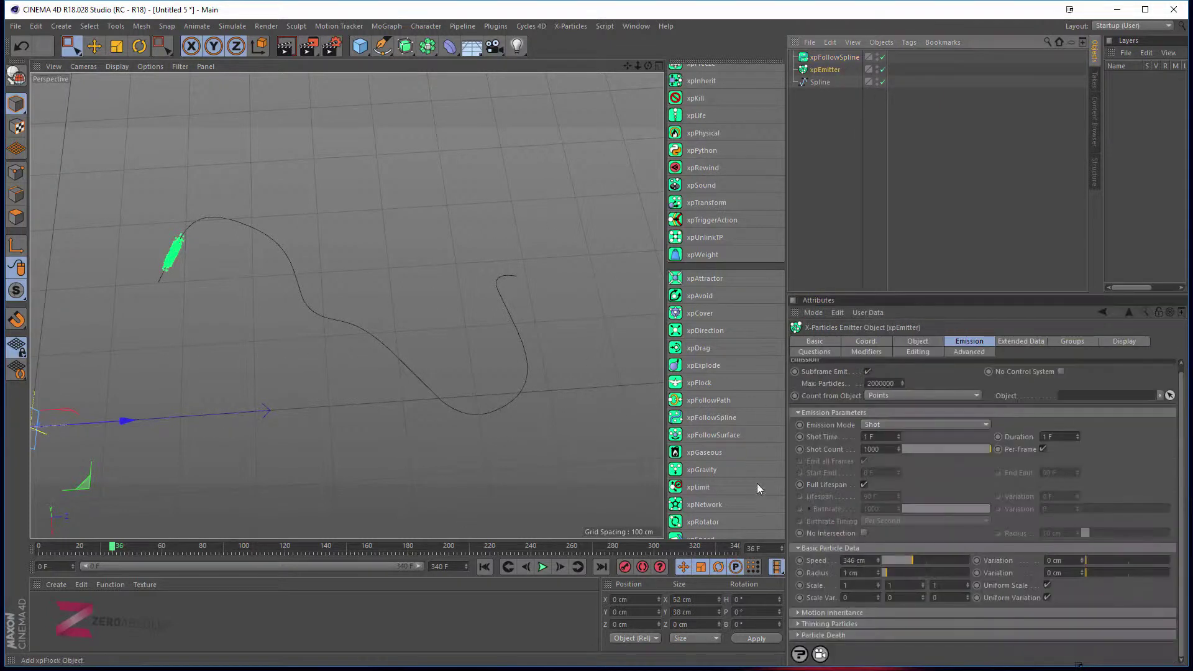
left_click(867, 425)
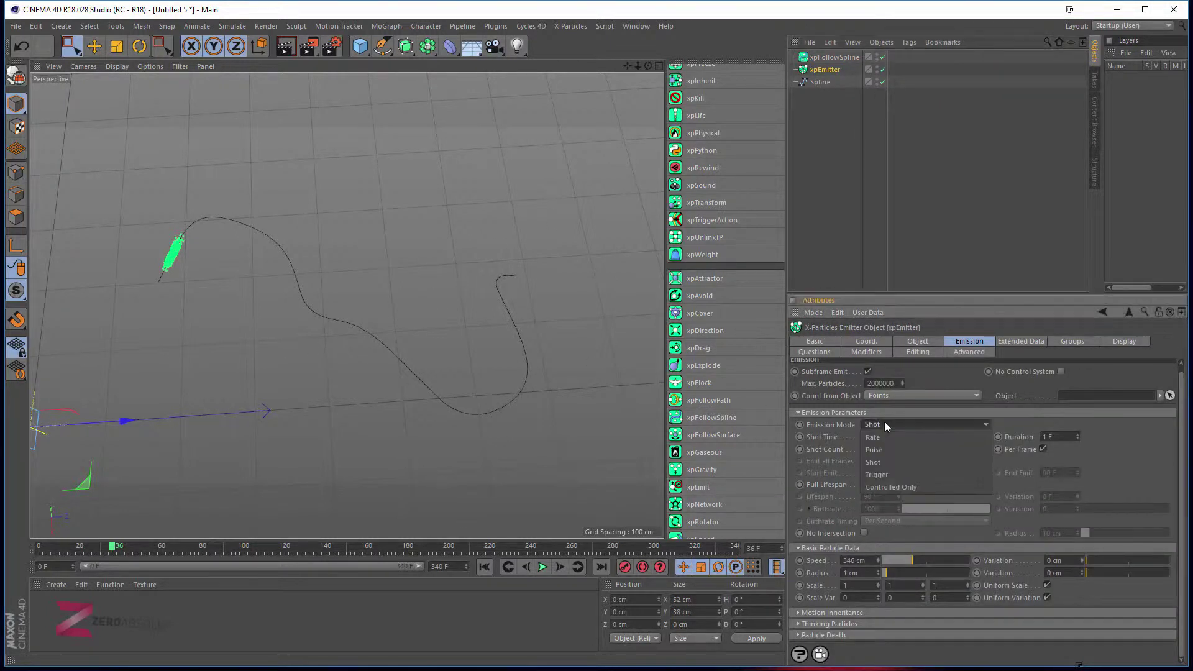
left_click(887, 434)
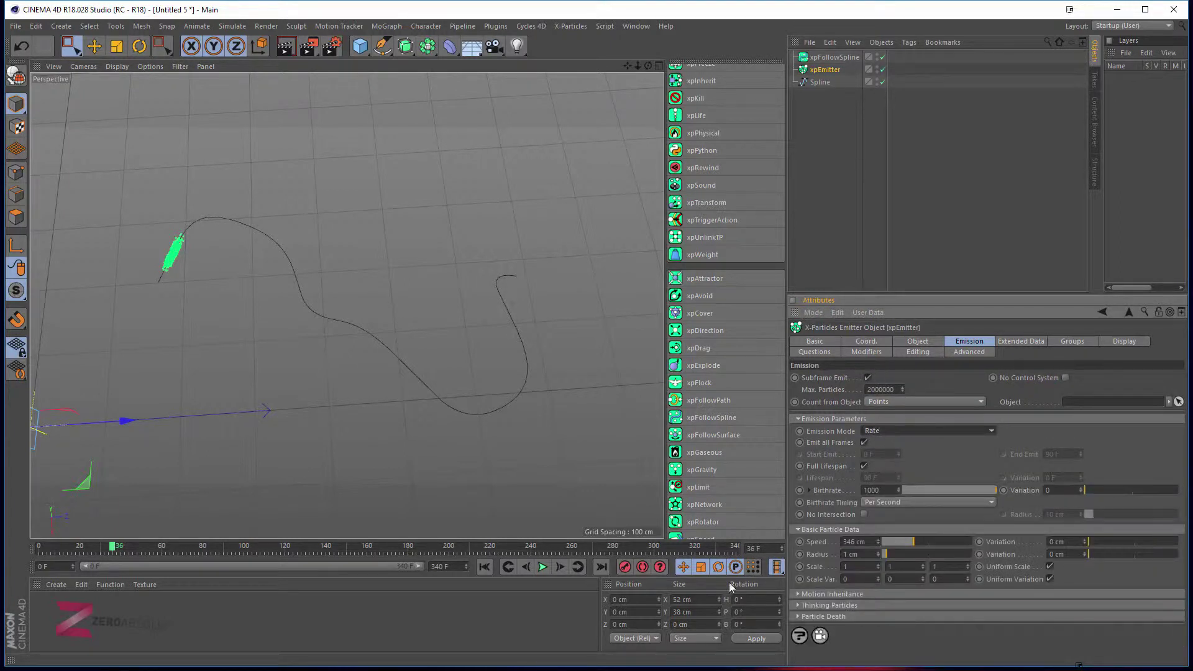
left_click_drag(911, 543, 908, 543)
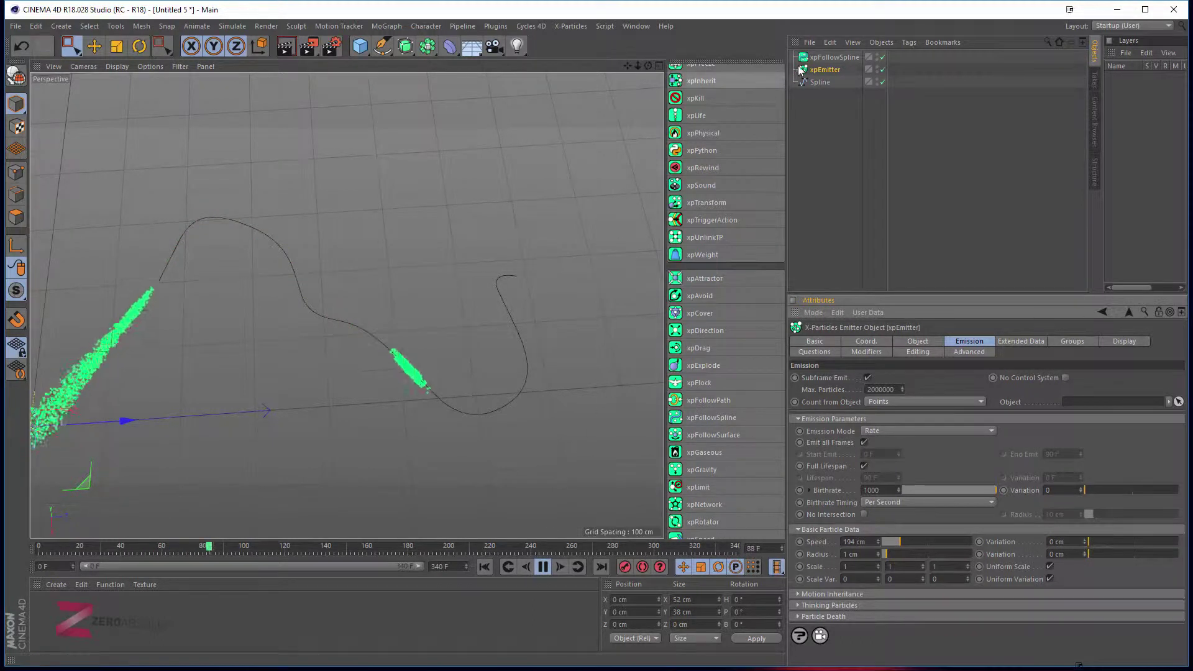
- Set the xpFollowSpline modifier's Offset Value to 38 cm and examine the particle stream up close during playback
left_click(845, 58)
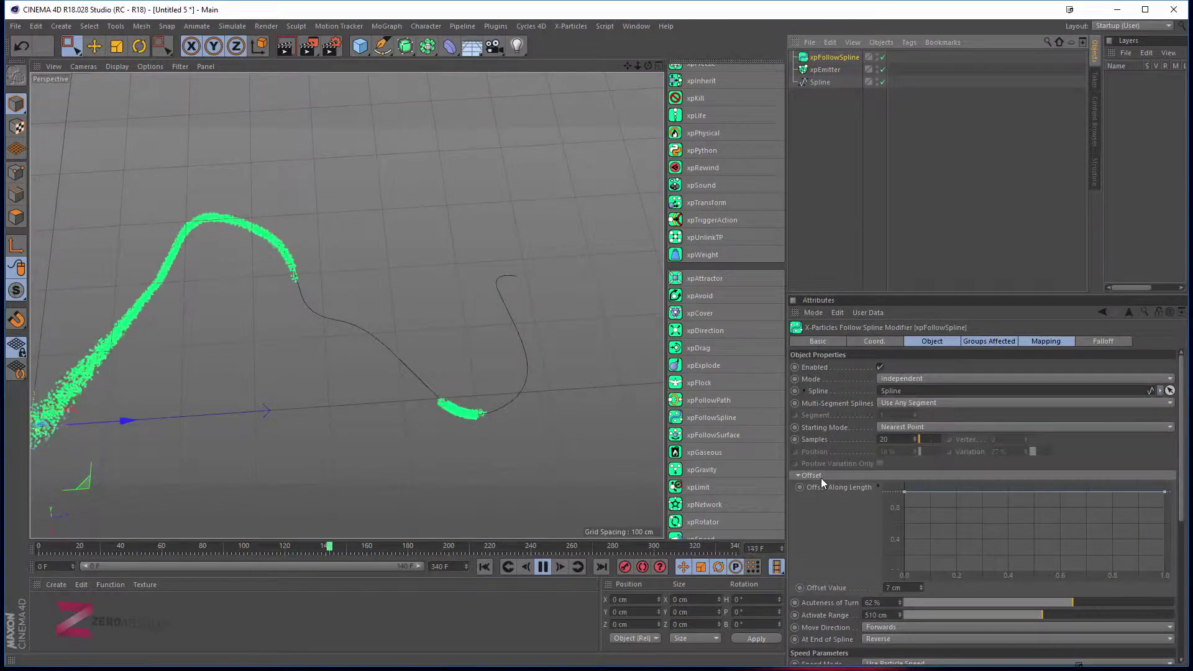
left_click(822, 477)
scroll(823, 480, "down", 4)
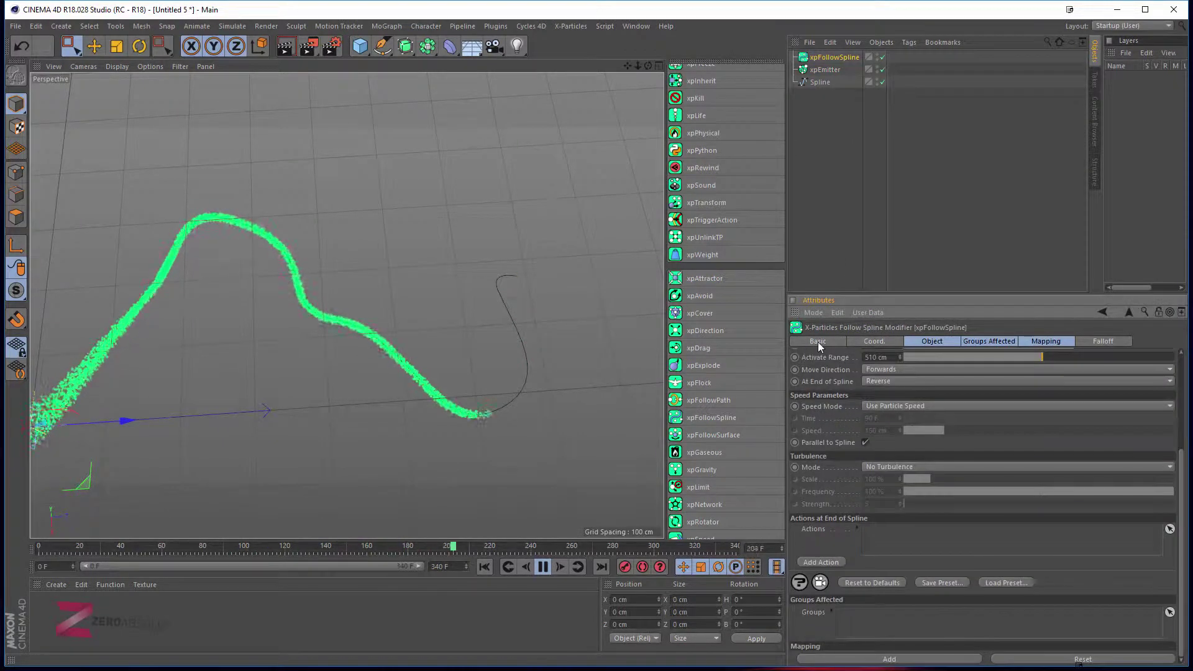
scroll(827, 443, "up", 5)
left_click(820, 475)
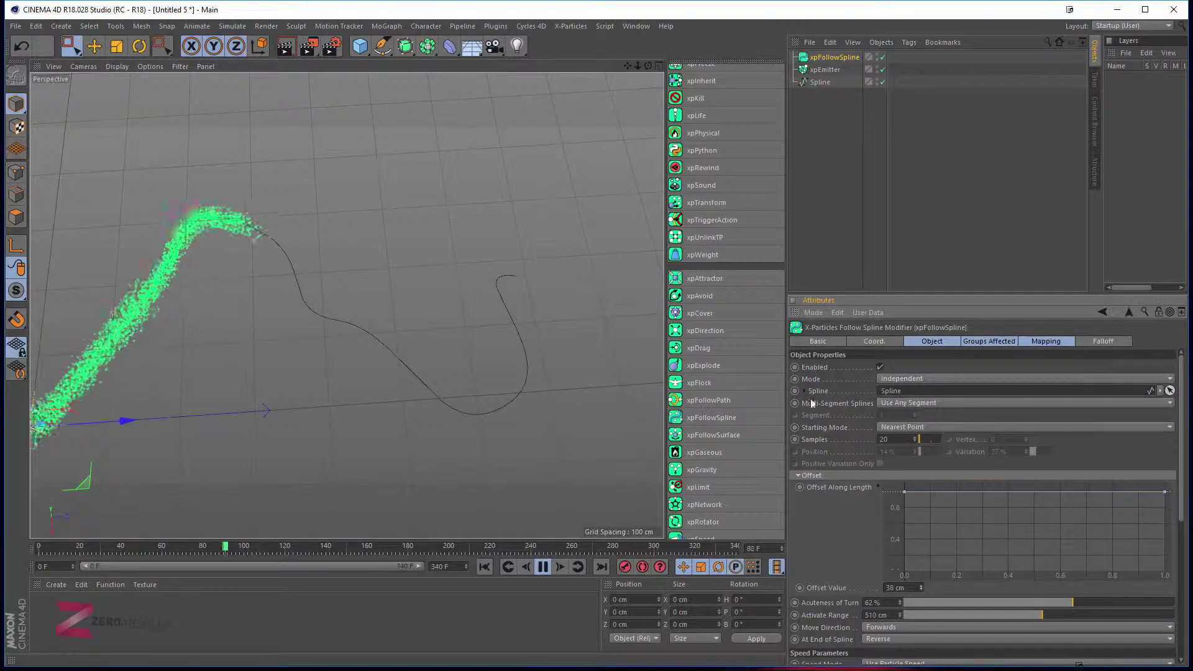
scroll(121, 255, "up", 5)
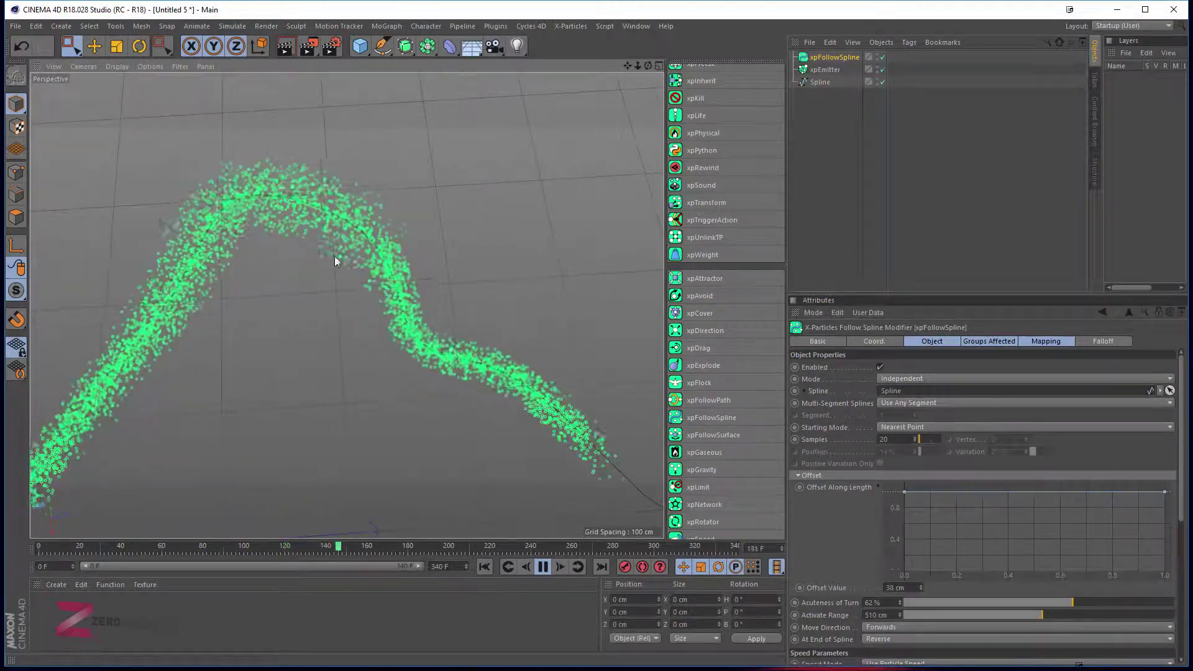
scroll(335, 256, "up", 3)
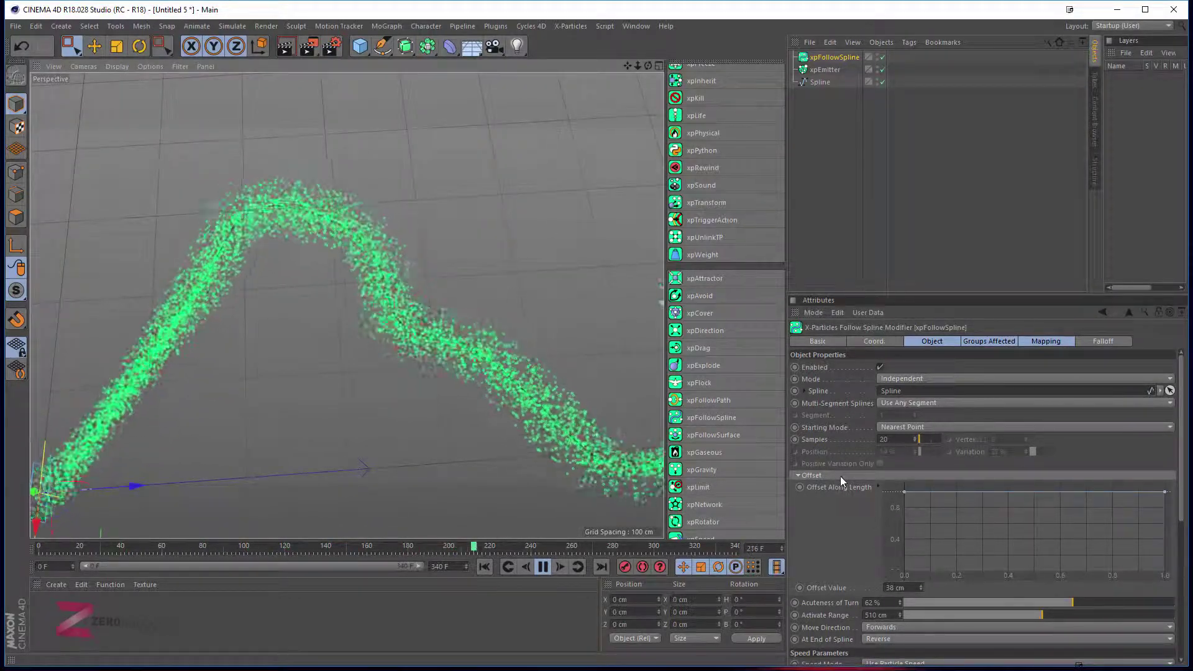
- Set the xpFollowSpline modifier's Turbulence Mode to Affect Both
scroll(841, 476, "down", 5)
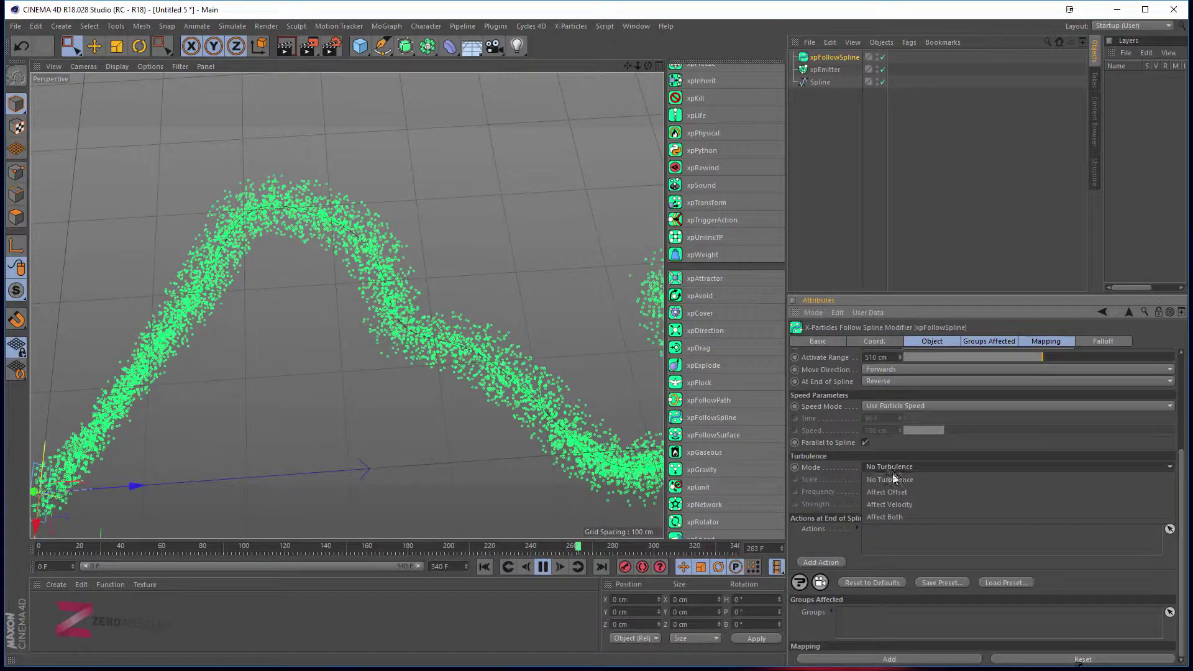
left_click(893, 470)
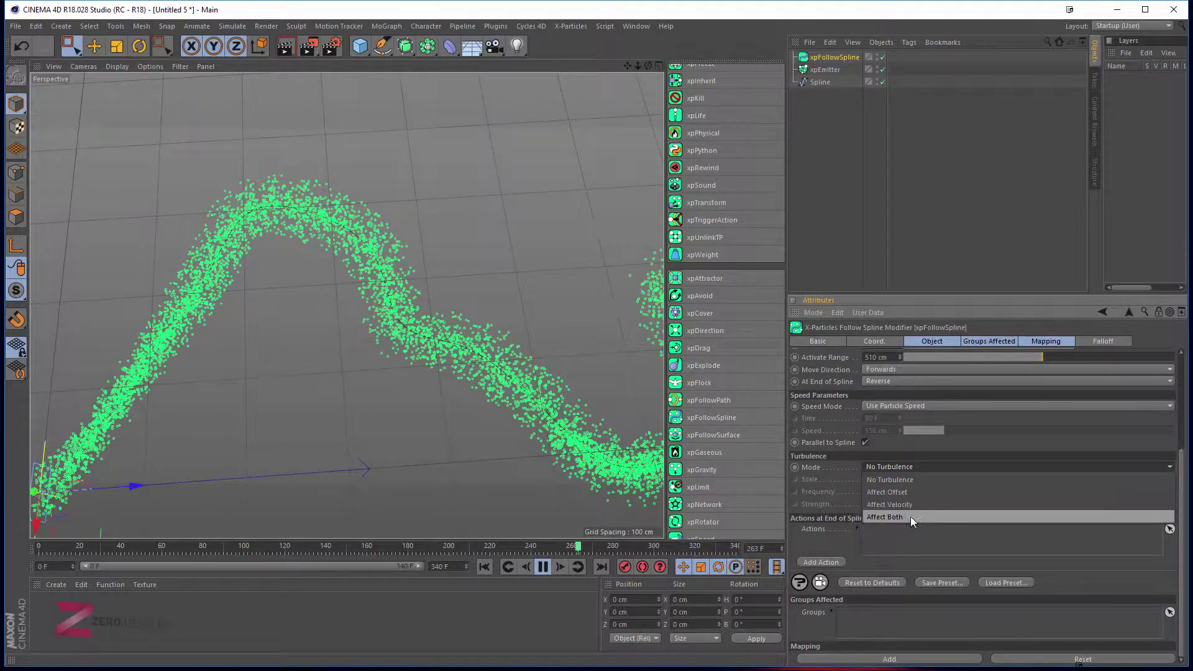
left_click(911, 517)
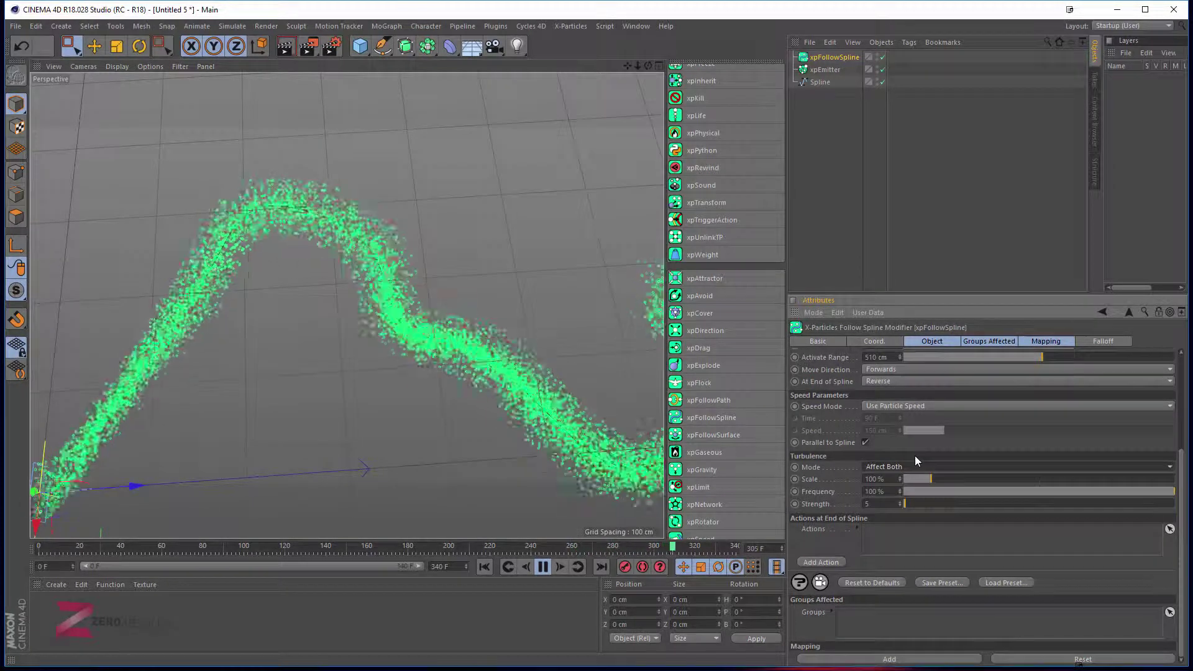
- Keep the modifier's Move Direction at Forwards and set its At End of Spline option to Do Nothing
left_click(900, 368)
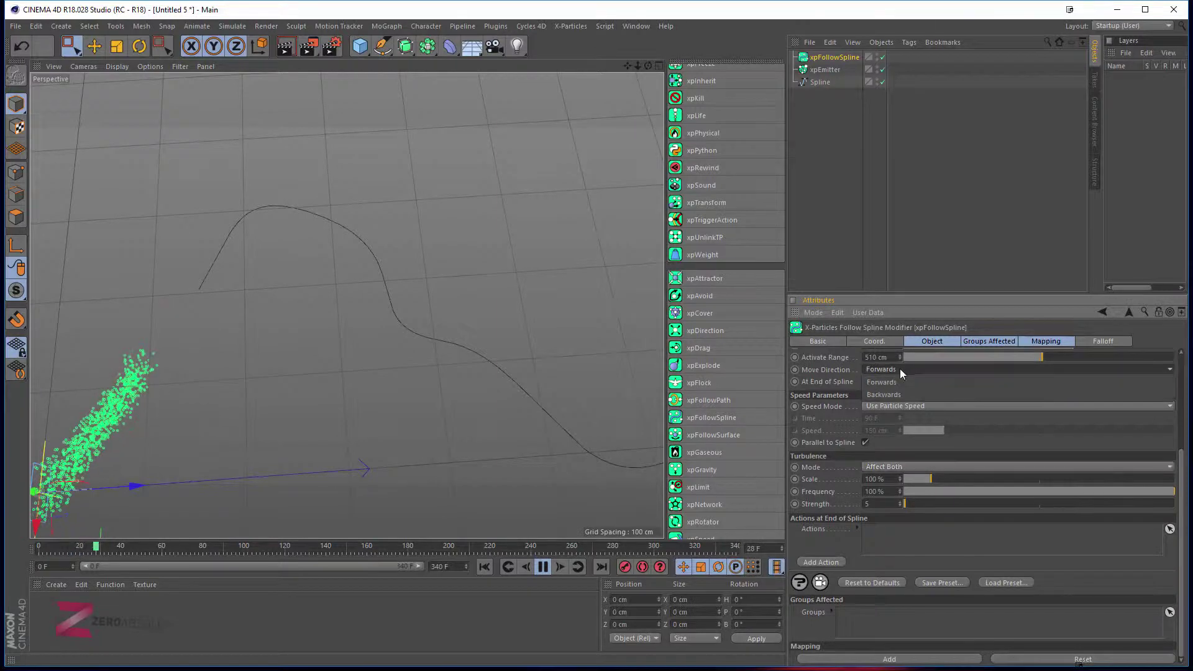
left_click(901, 382)
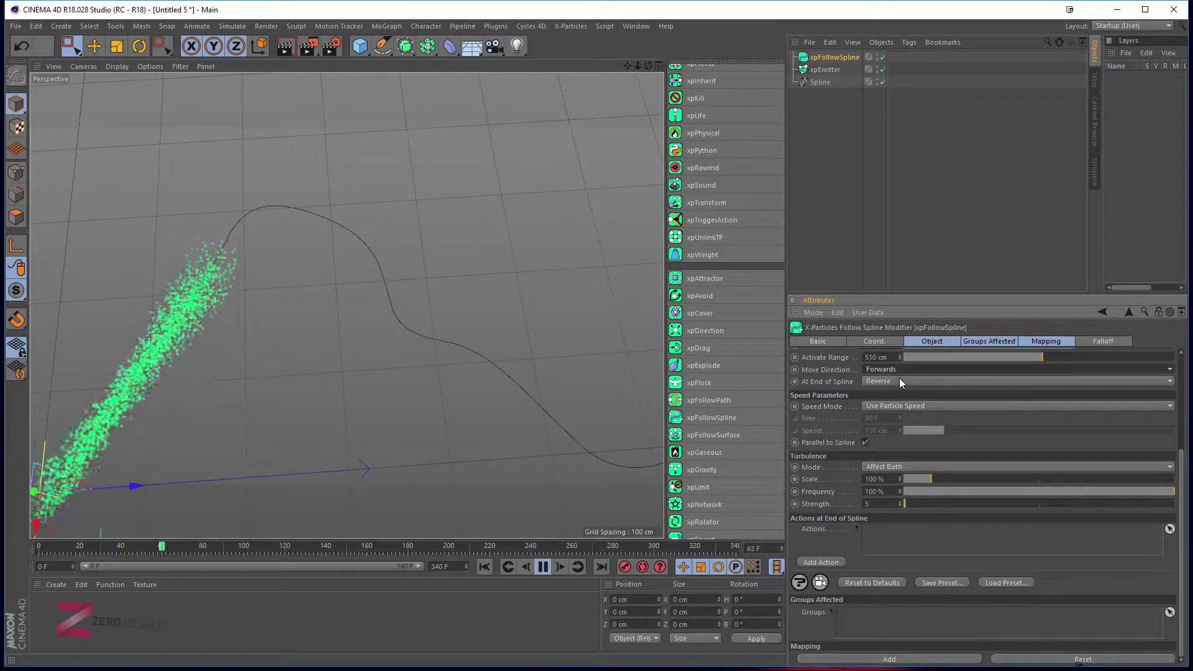
left_click(900, 379)
left_click(897, 393)
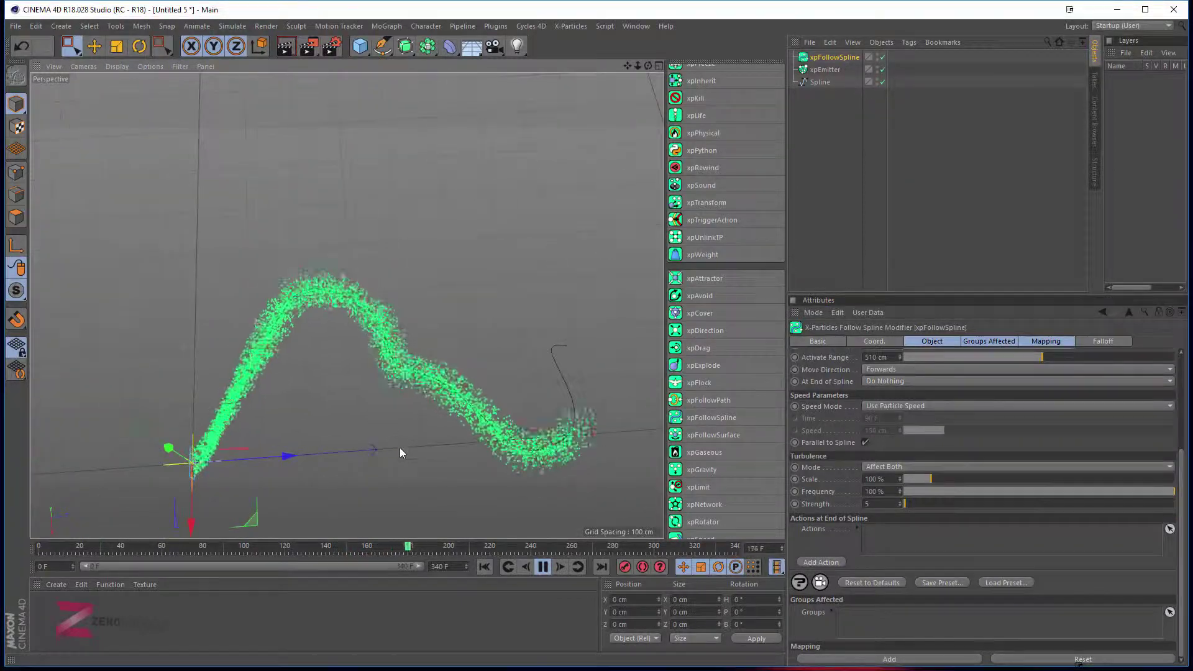
- Adjust the modifier's turbulence to a Scale of 79% and a Strength of 22 while the simulation plays
left_click_drag(426, 479, 413, 397, "alt")
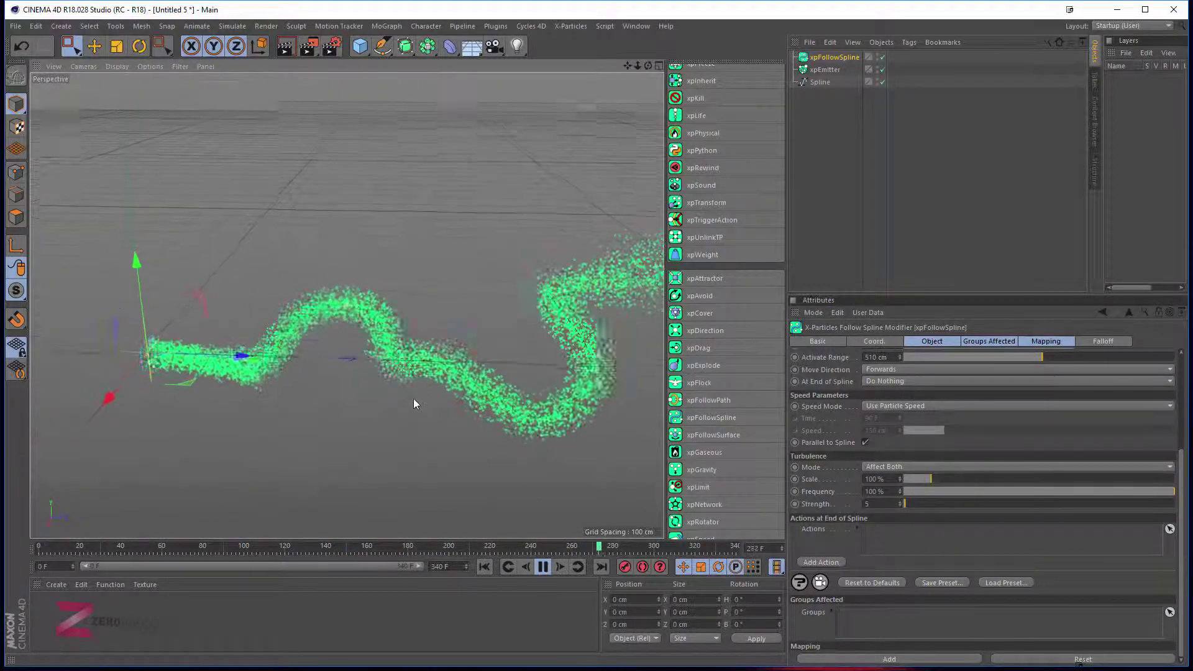
scroll(411, 411, "up", 5)
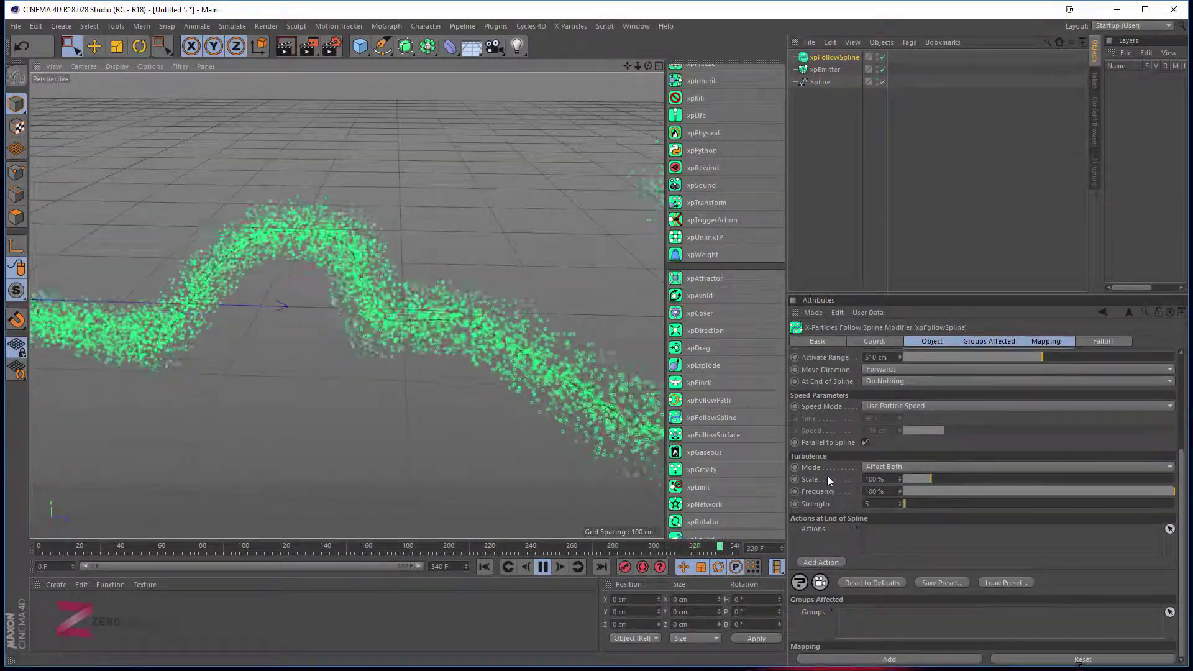
left_click_drag(927, 478, 915, 476)
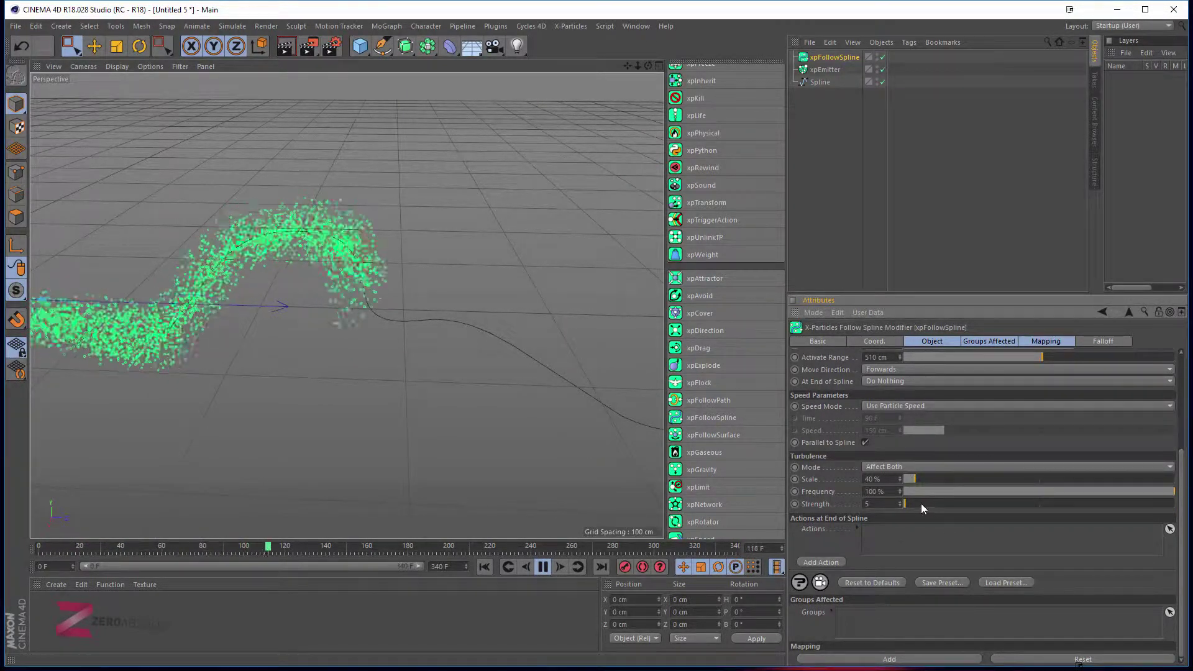
left_click_drag(926, 501, 926, 476)
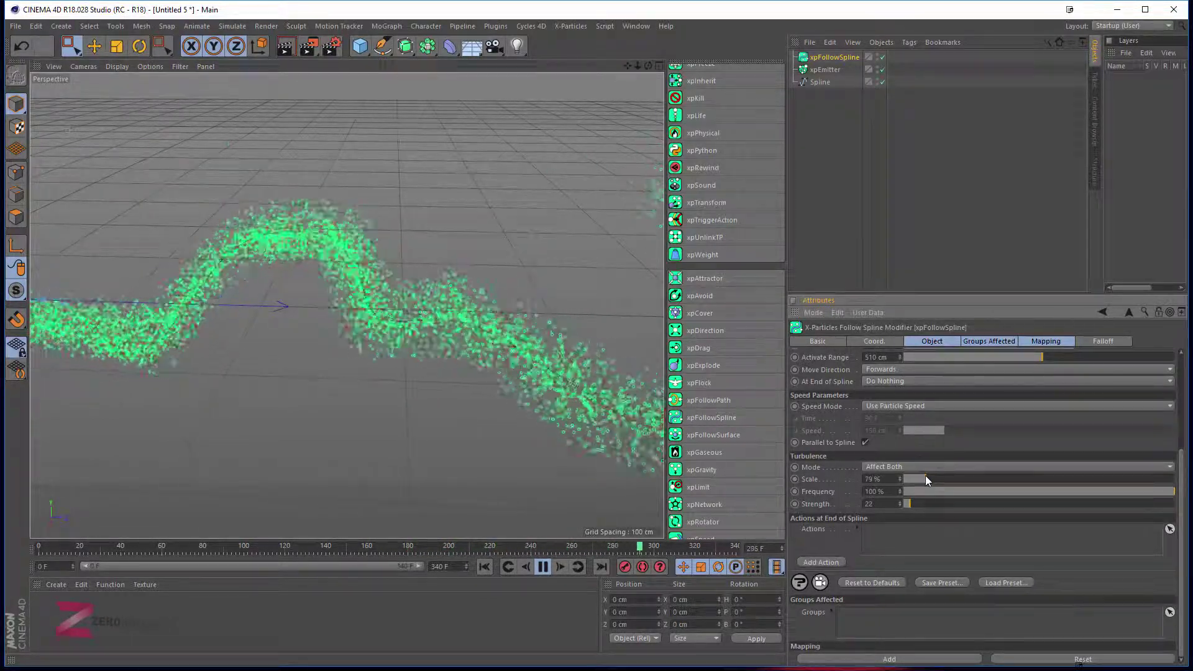
- Switch the Turbulence Mode to Affect Offset with Scale 115% and Strength 97, and view the stream from another angle
scroll(916, 467, "up", 1)
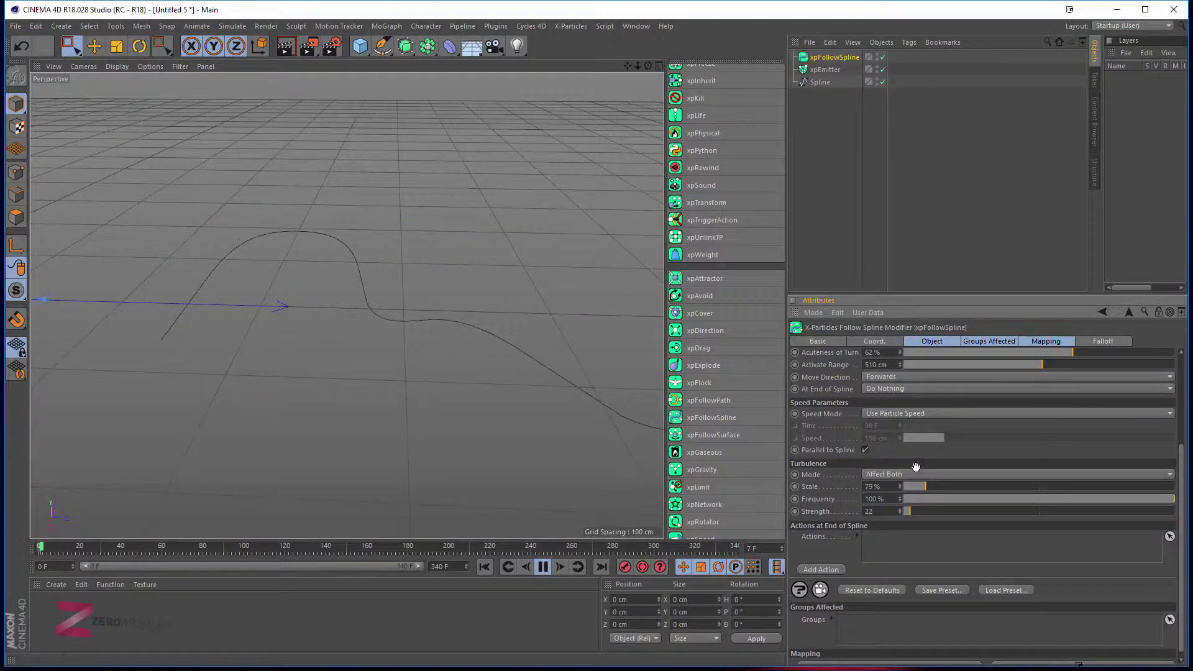
left_click(916, 474)
left_click(918, 500)
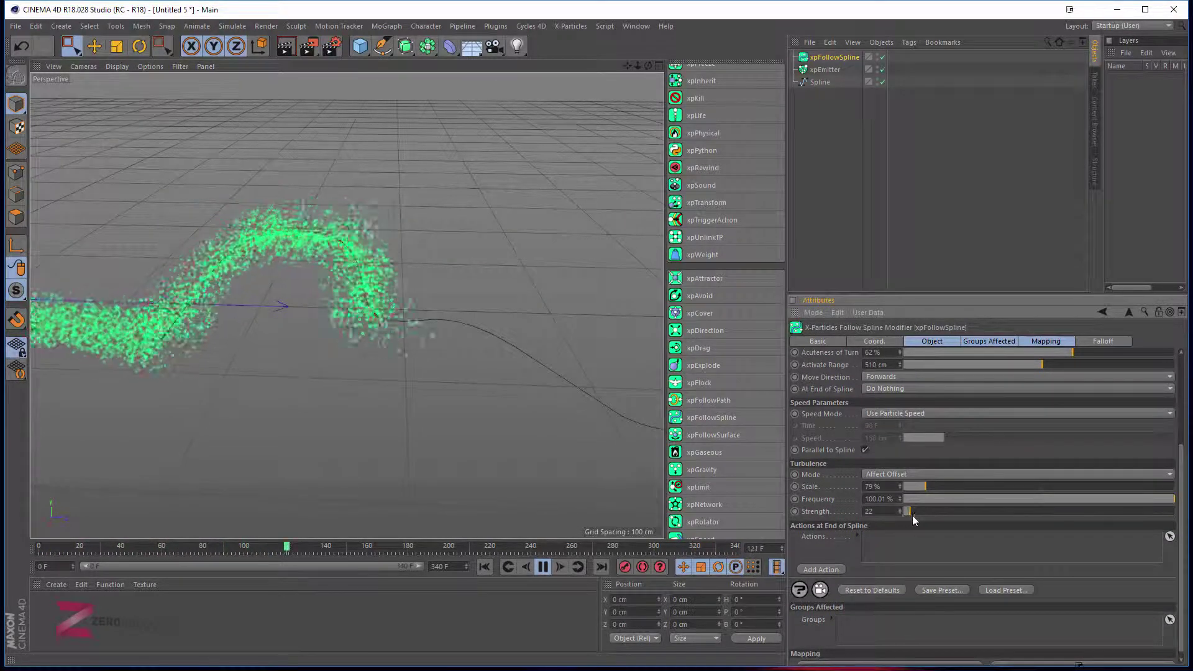
left_click_drag(930, 486, 936, 487)
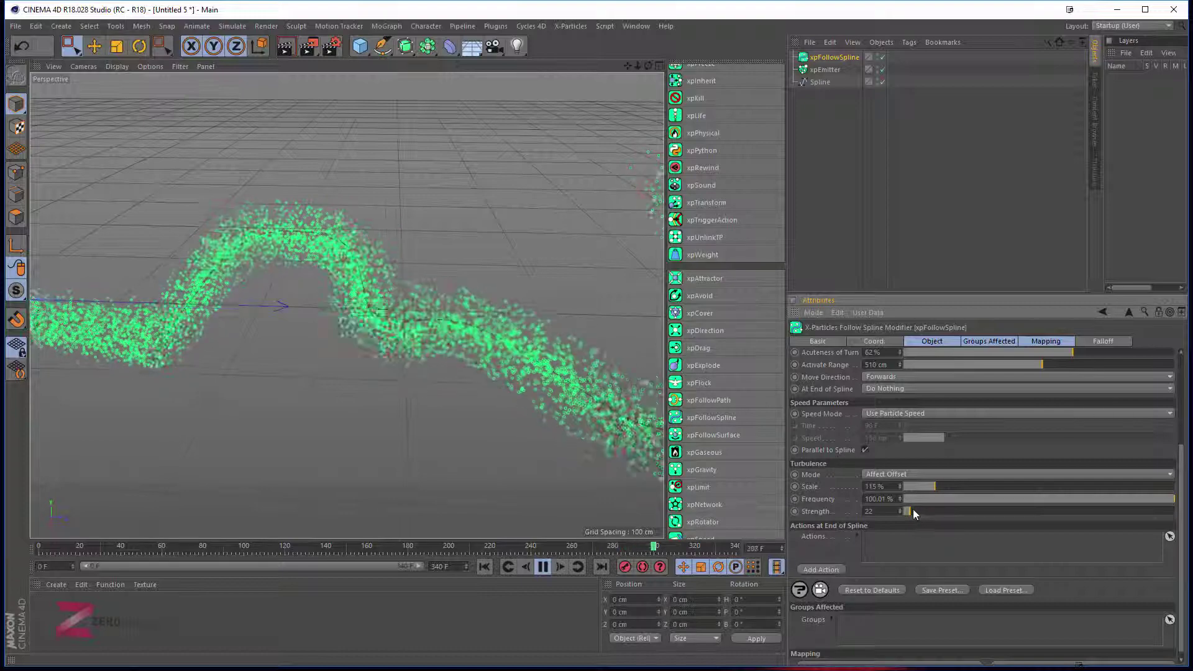
left_click_drag(913, 509, 927, 510)
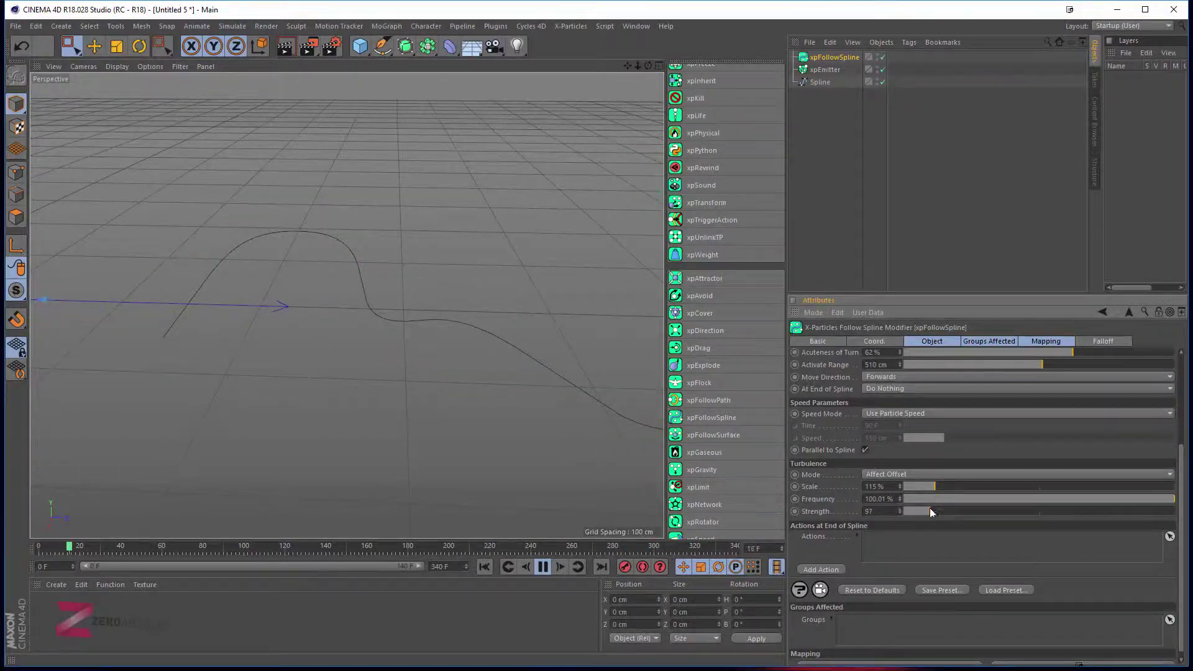
left_click_drag(497, 397, 534, 409, "alt")
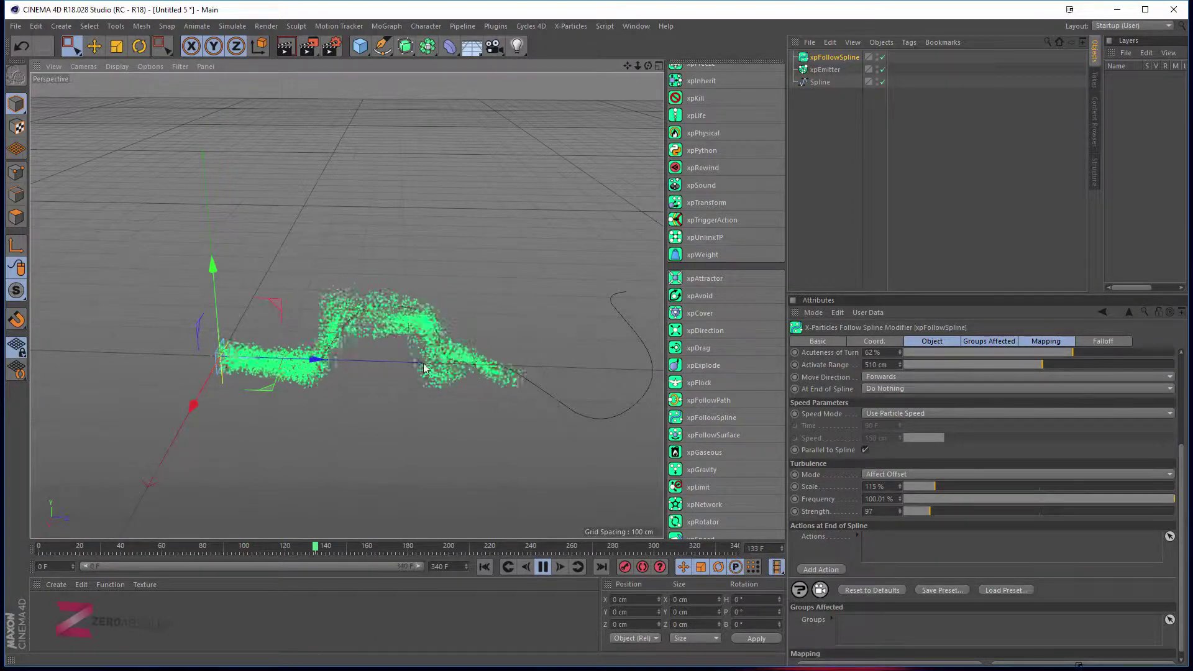
left_click_drag(488, 381, 426, 363, "alt")
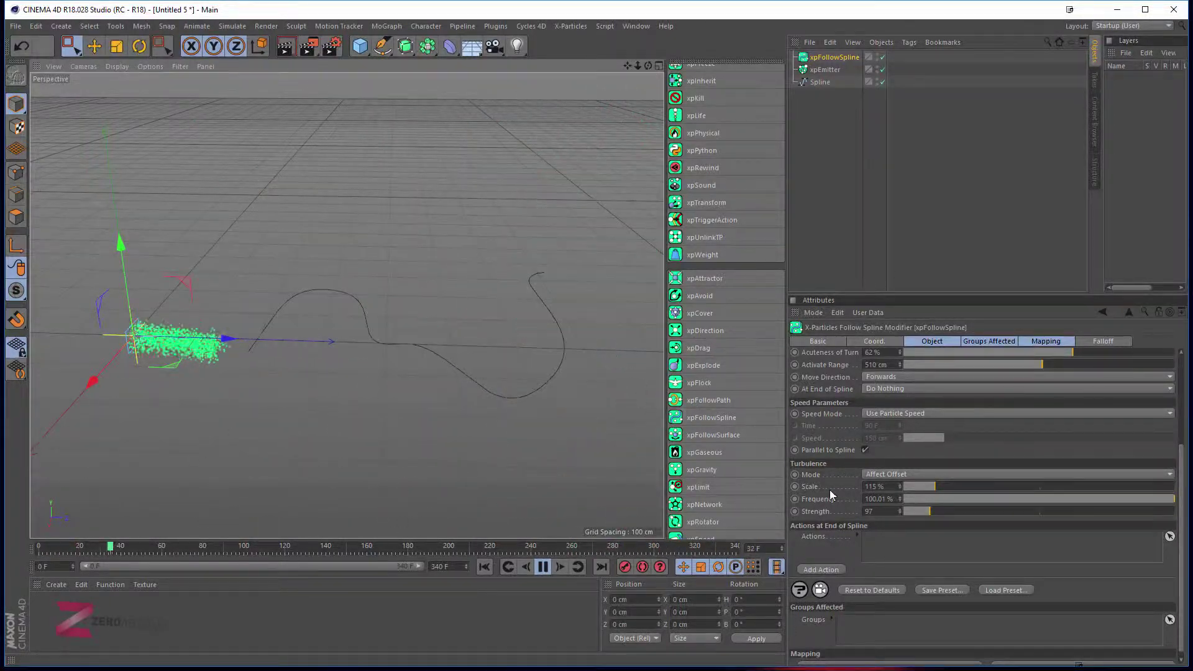
- Set the Turbulence Mode to Affect Velocity with Strength 382, Frequency 52.63% and Scale 389%
left_click(889, 475)
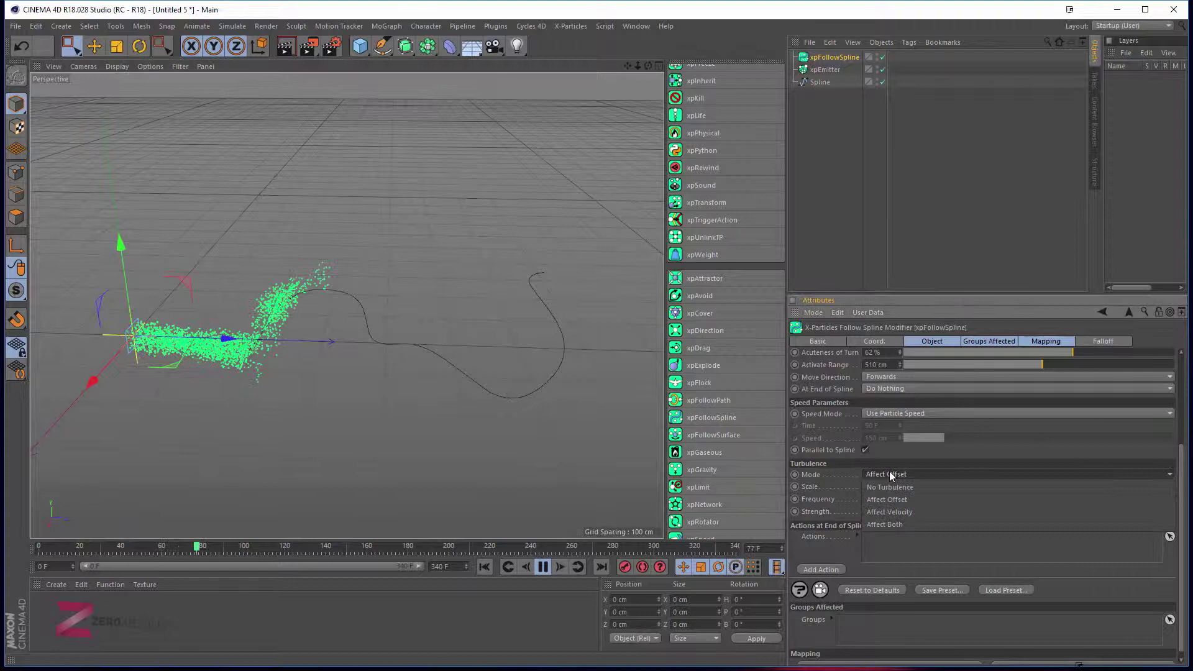
left_click(897, 512)
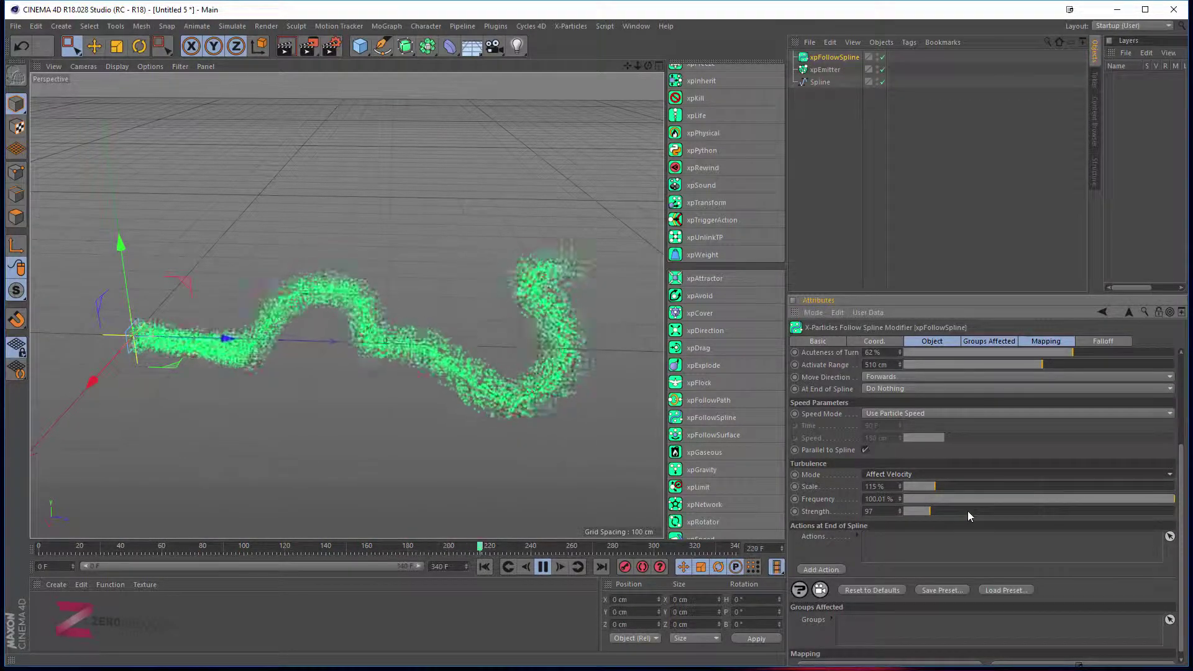
left_click_drag(936, 510, 1084, 510)
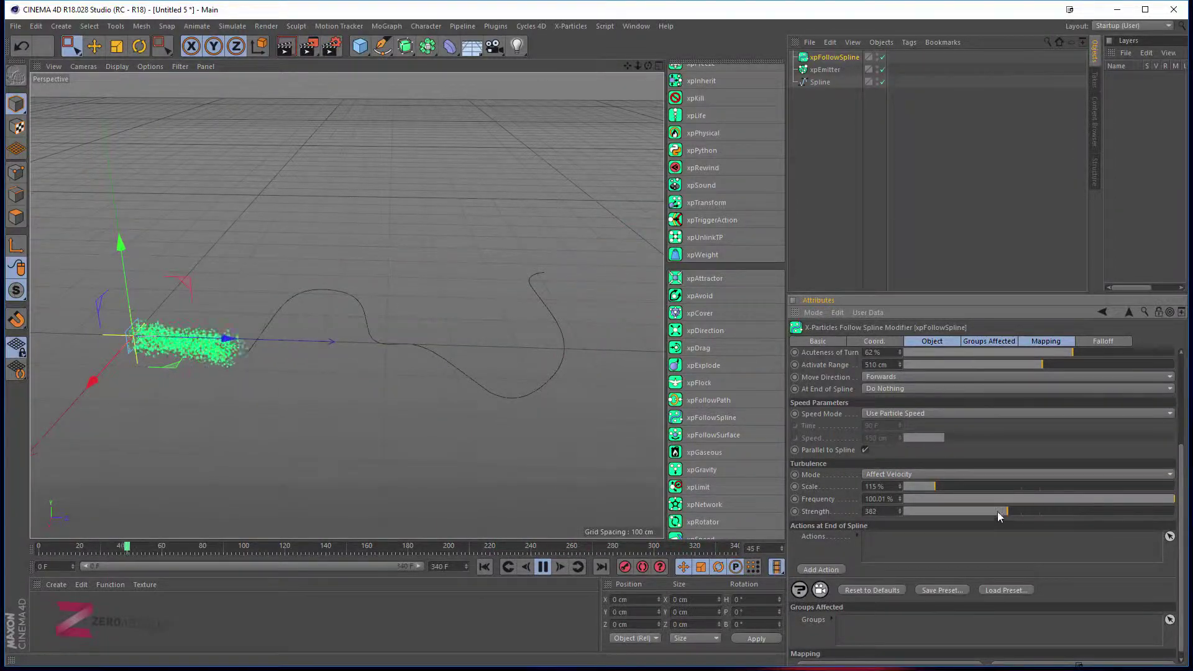
left_click(1014, 499)
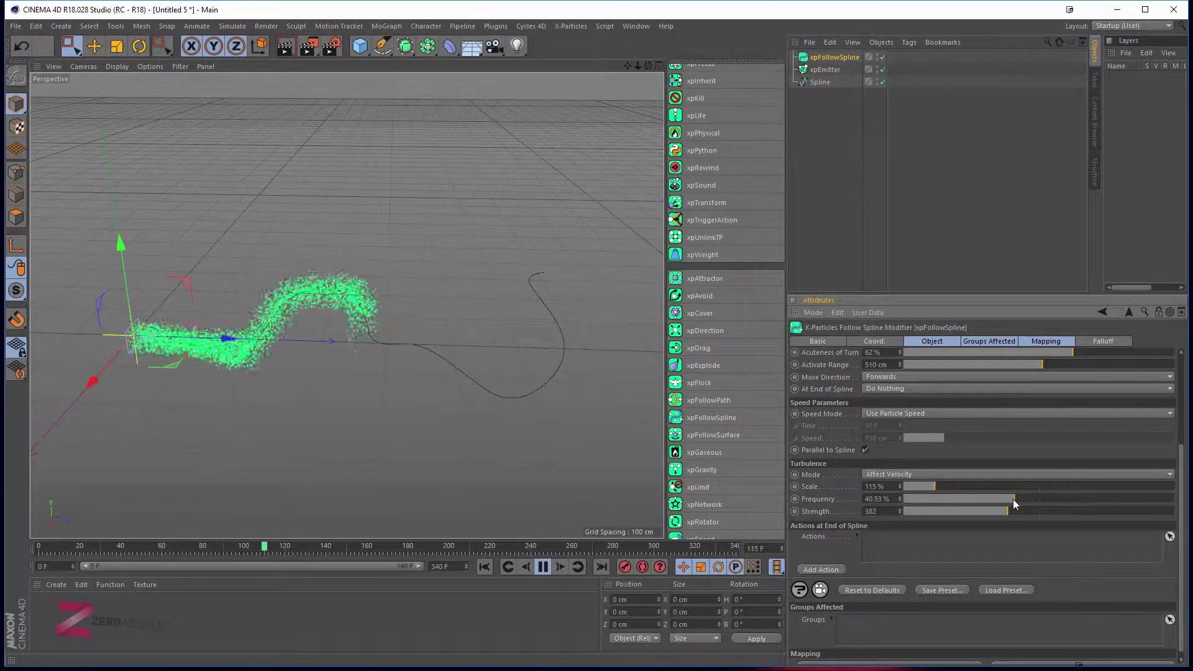
left_click(1047, 498)
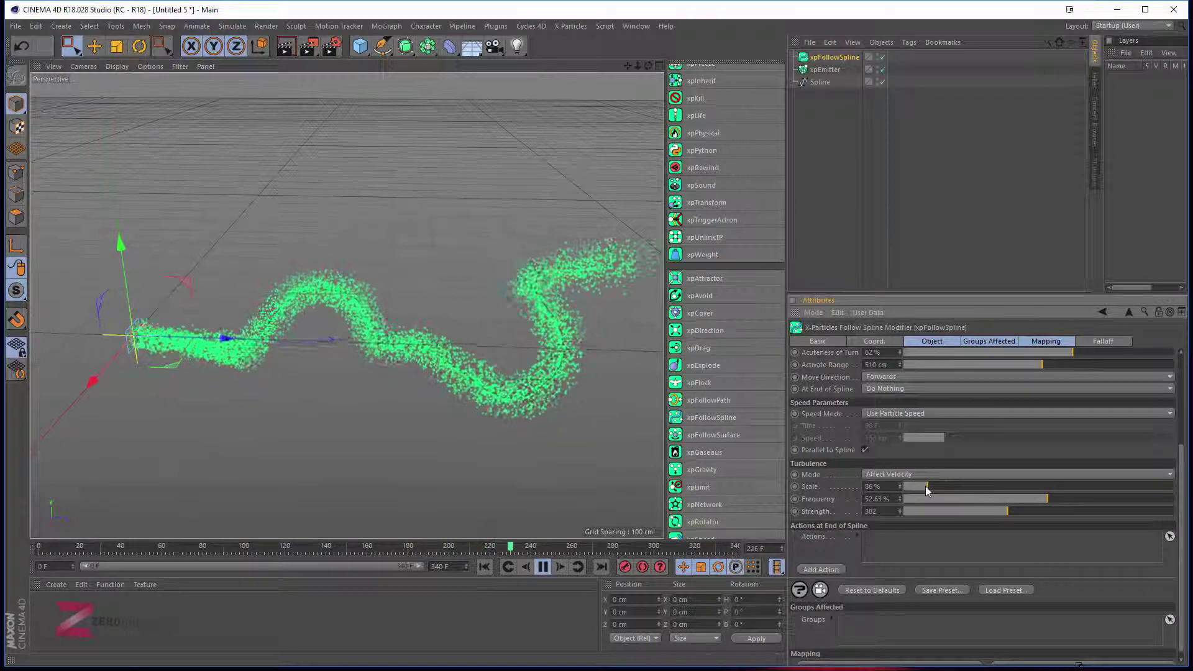
left_click_drag(926, 486, 1021, 484)
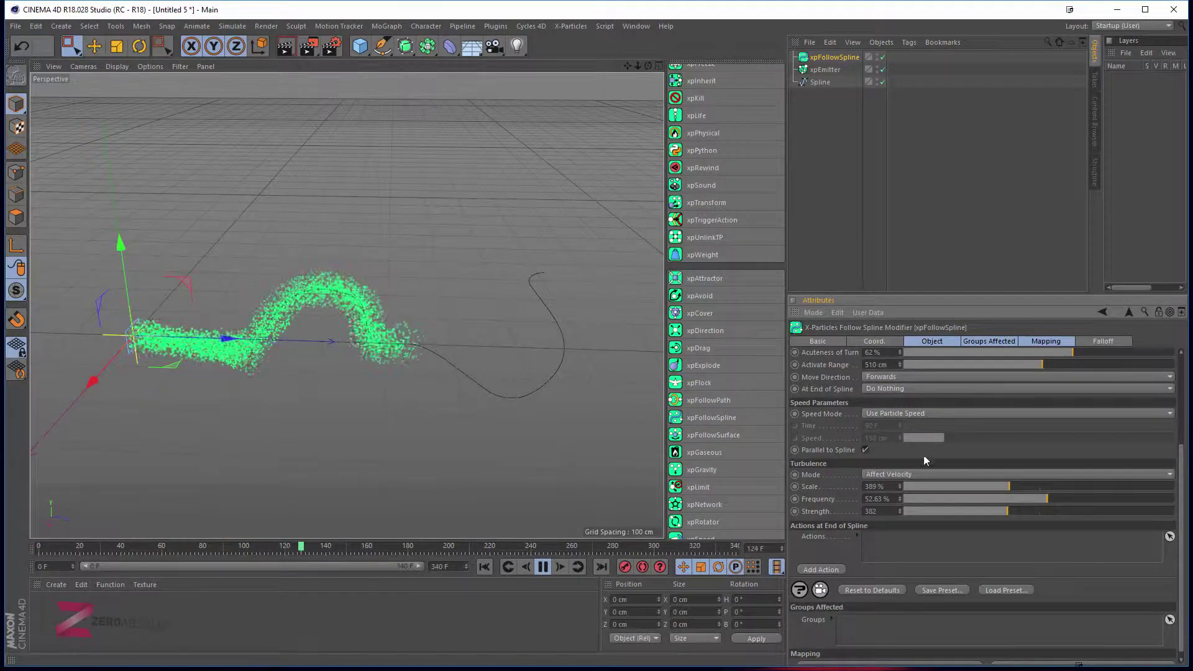
- Turn the modifier's turbulence off by setting its Mode to No Turbulence
left_click(900, 477)
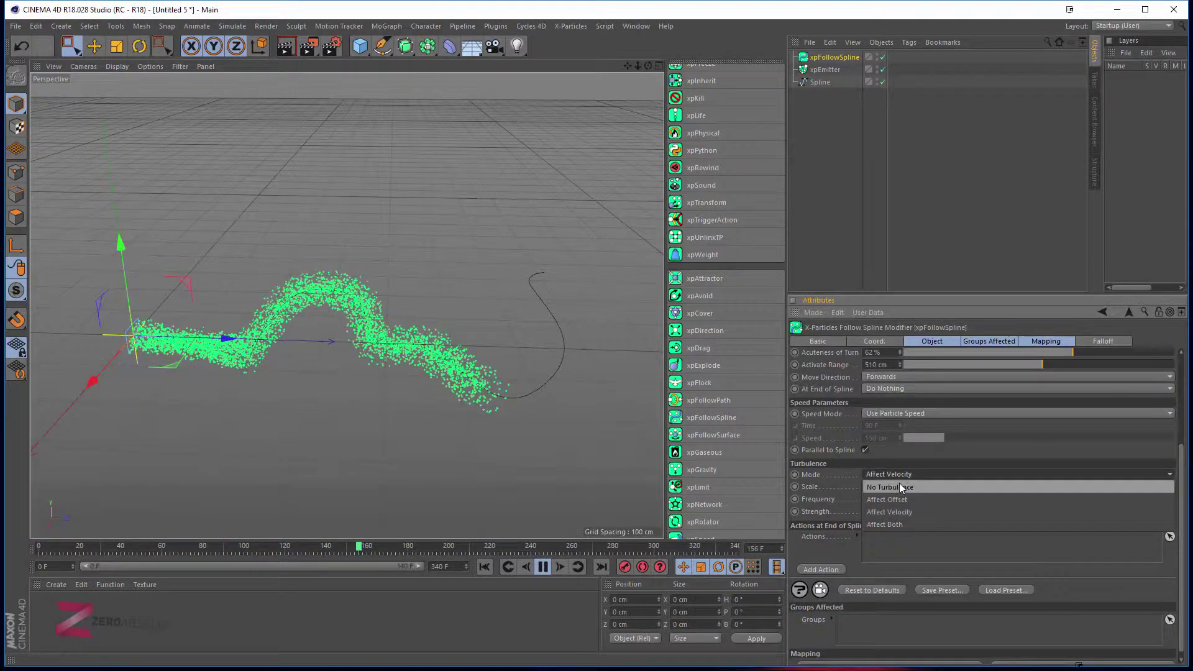
left_click(900, 486)
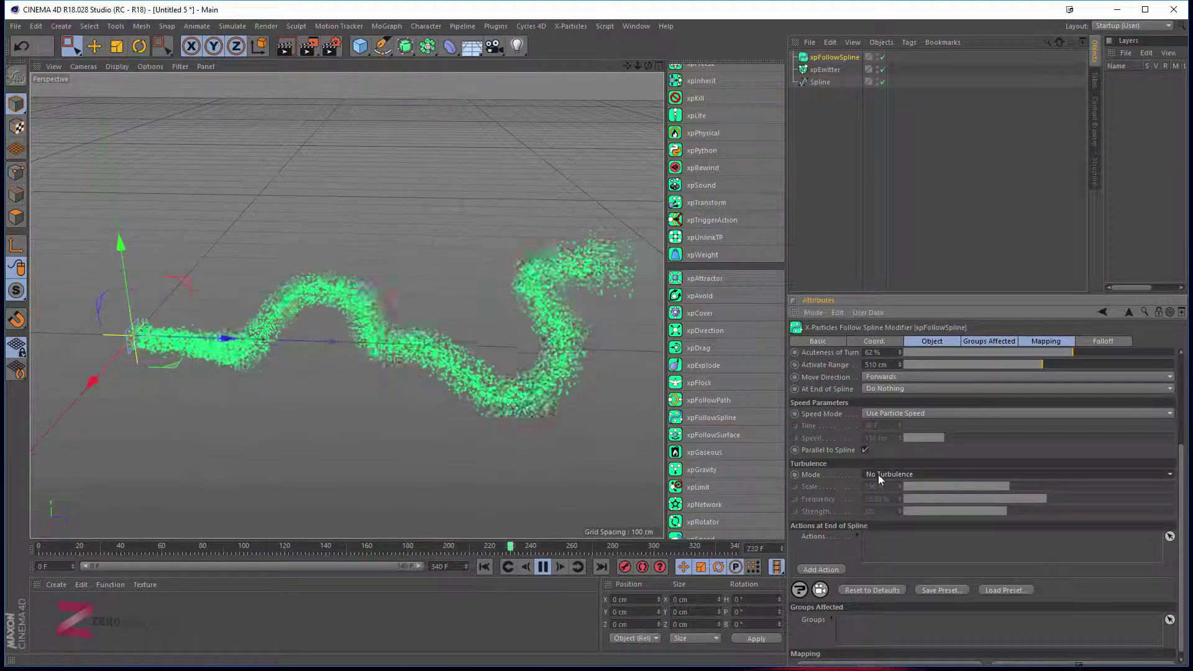
- Set the Turbulence Mode to Affect Both with Scale 287%, Frequency 29.79% and Strength 127
left_click(878, 475)
left_click(894, 520)
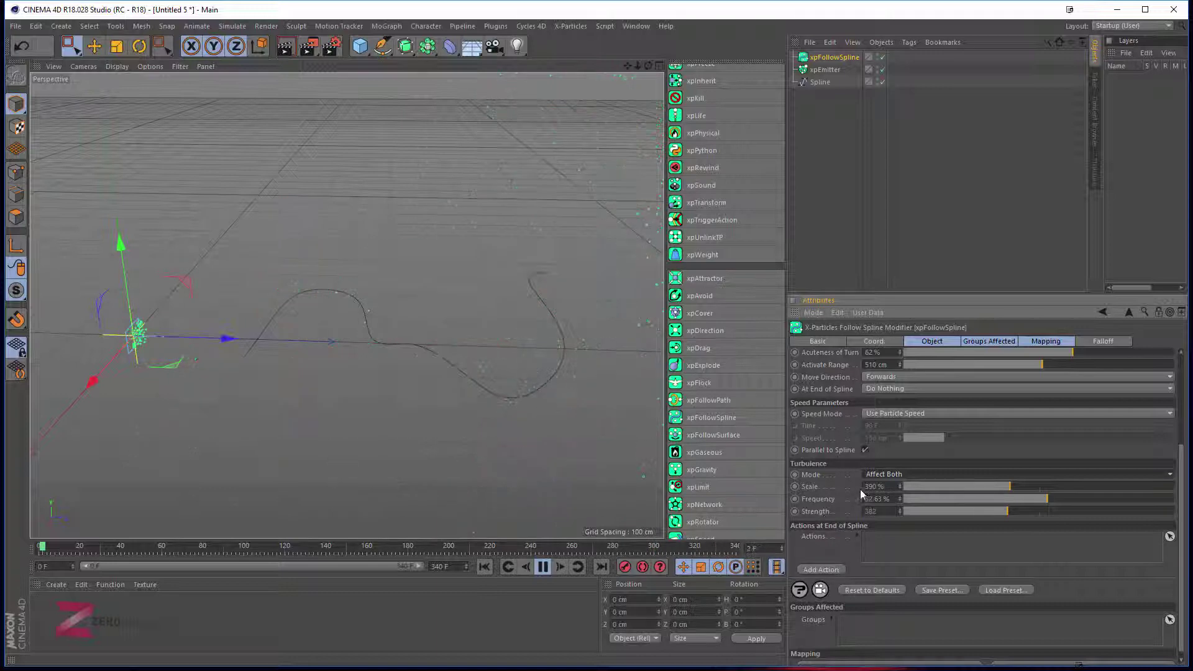
scroll(874, 537, "down", 1)
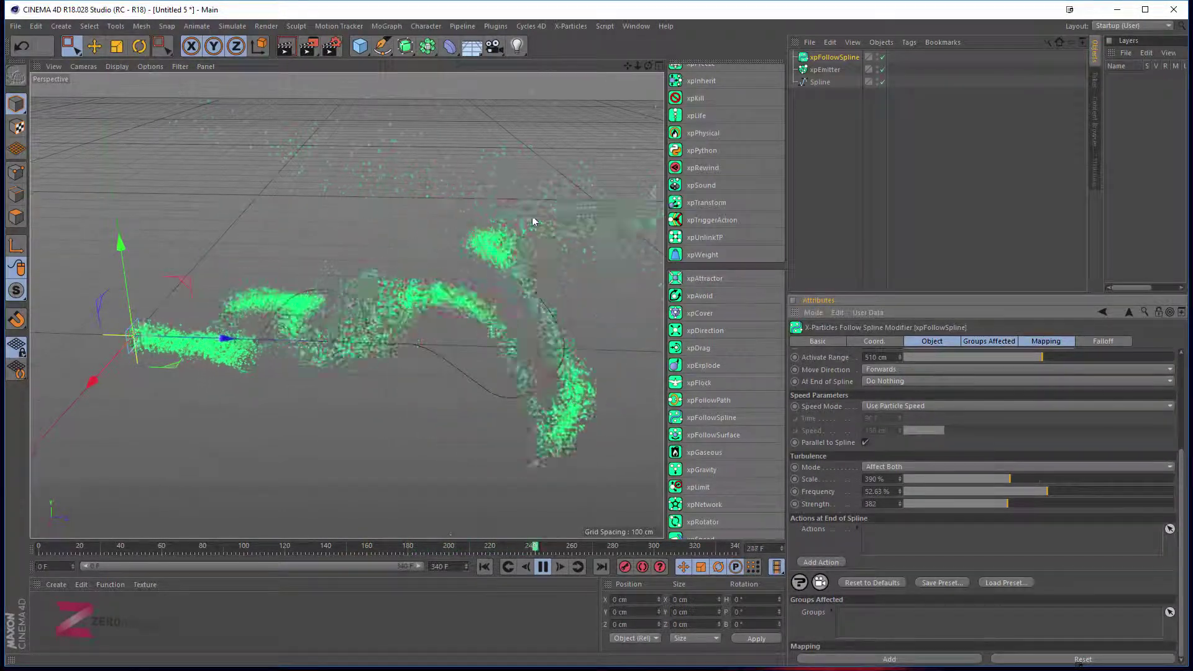
left_click_drag(1017, 478, 984, 480)
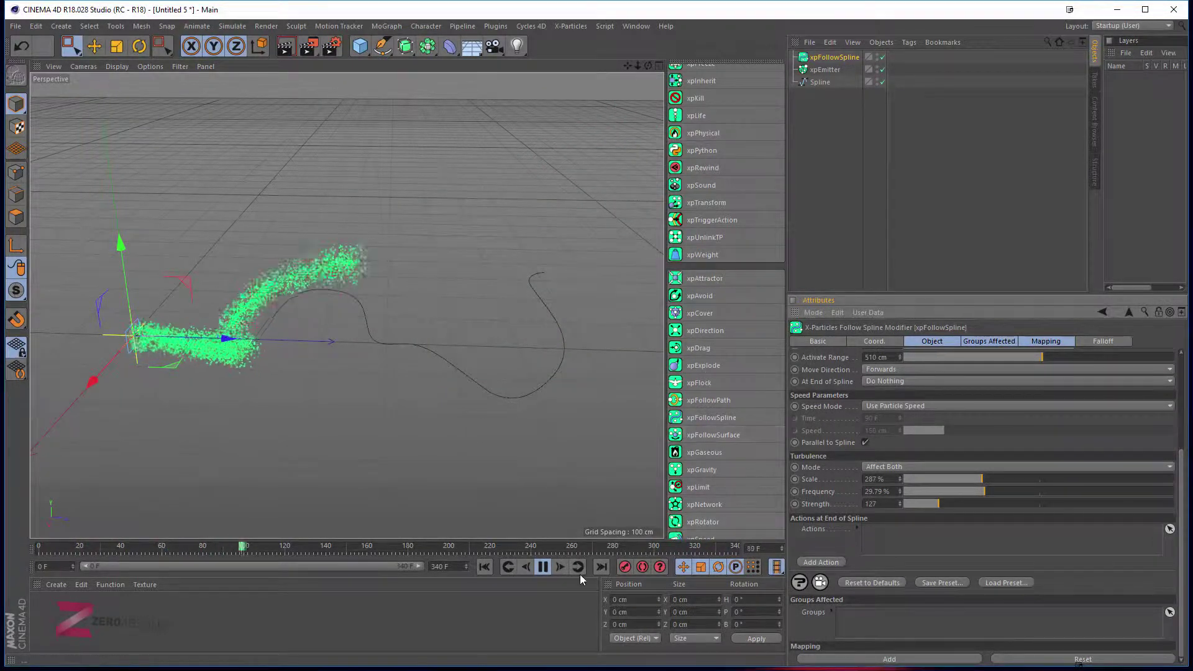
- Add an xpGravity modifier and play the simulation to check it together with the spline-following particles
scroll(740, 339, "down", 3)
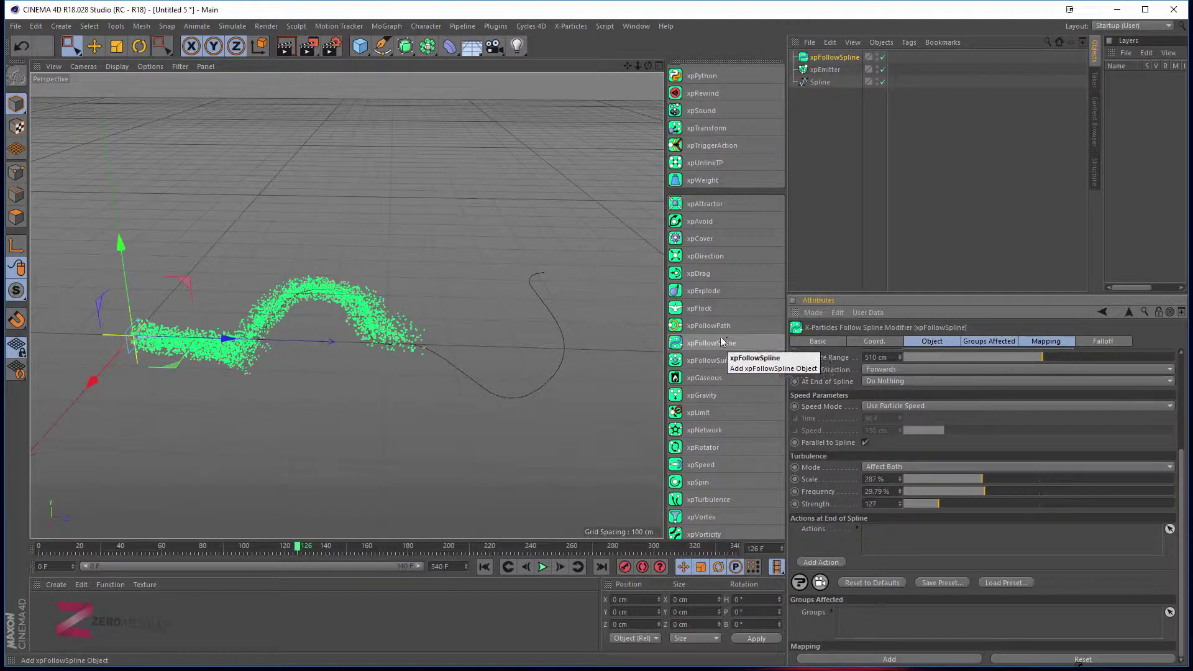
scroll(715, 361, "down", 3)
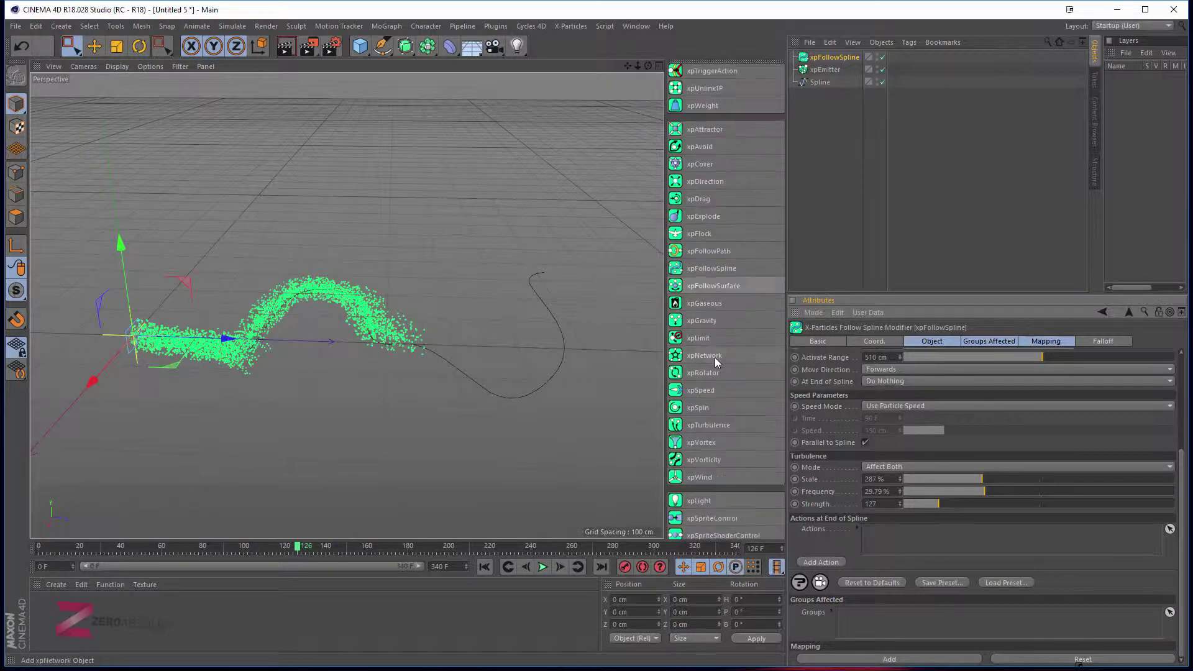
left_click(699, 321)
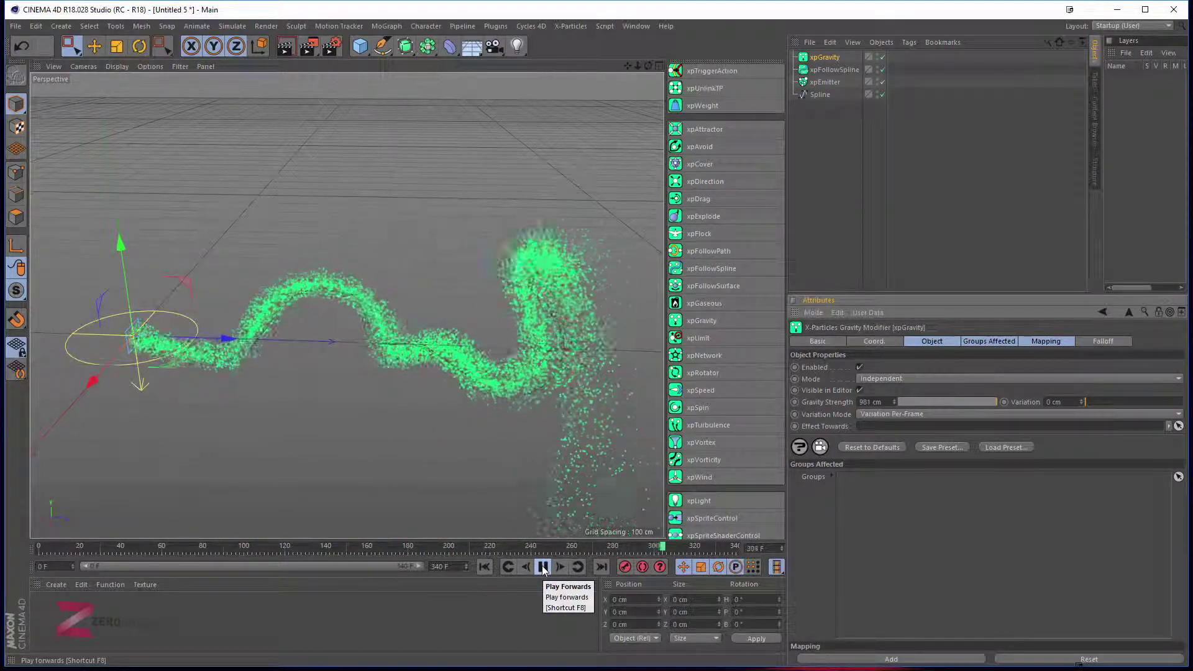
left_click(543, 567)
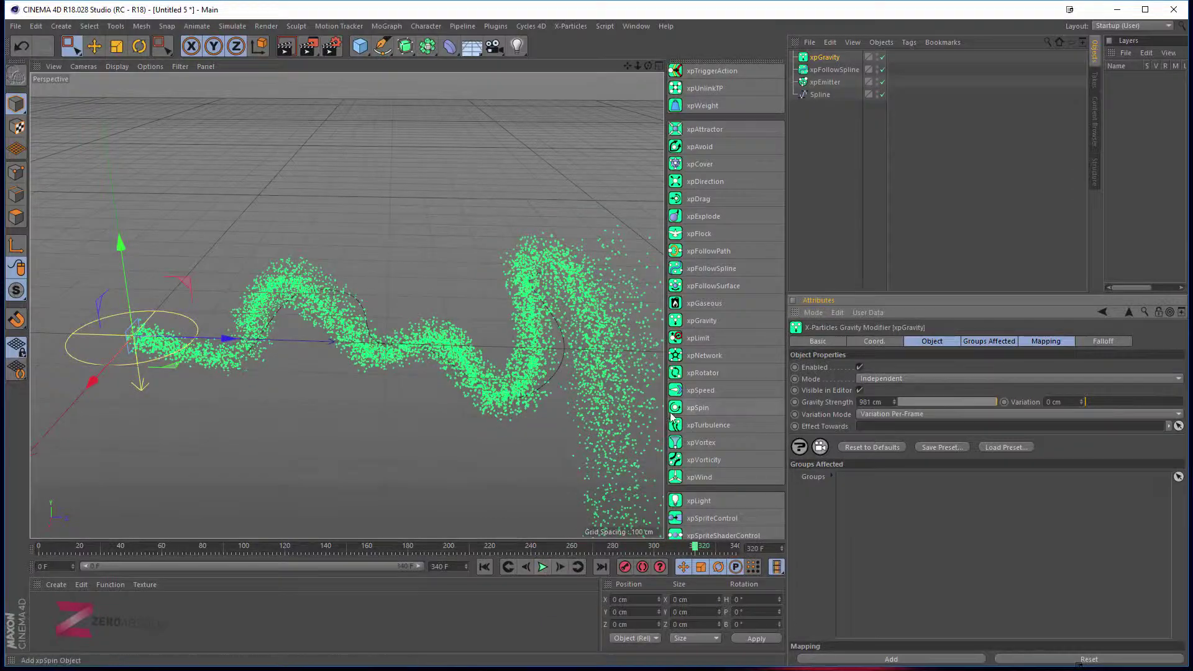
- Replace the xpGravity modifier with an xpRotator modifier
left_click(697, 372)
left_click(827, 69)
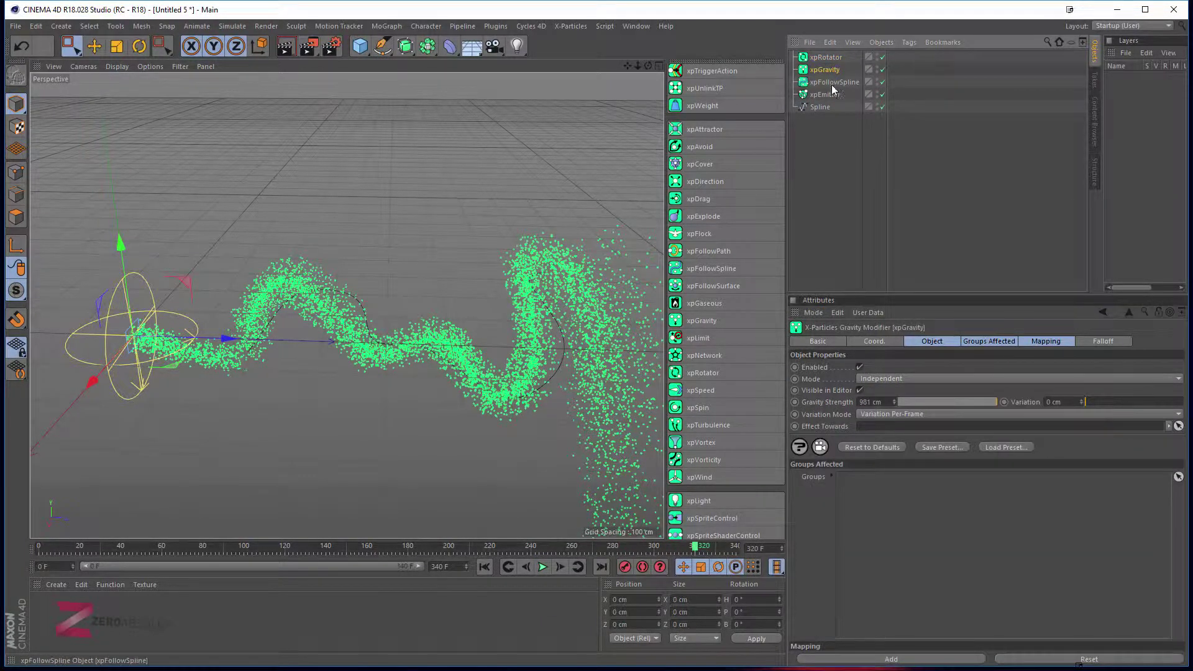
key("Delete")
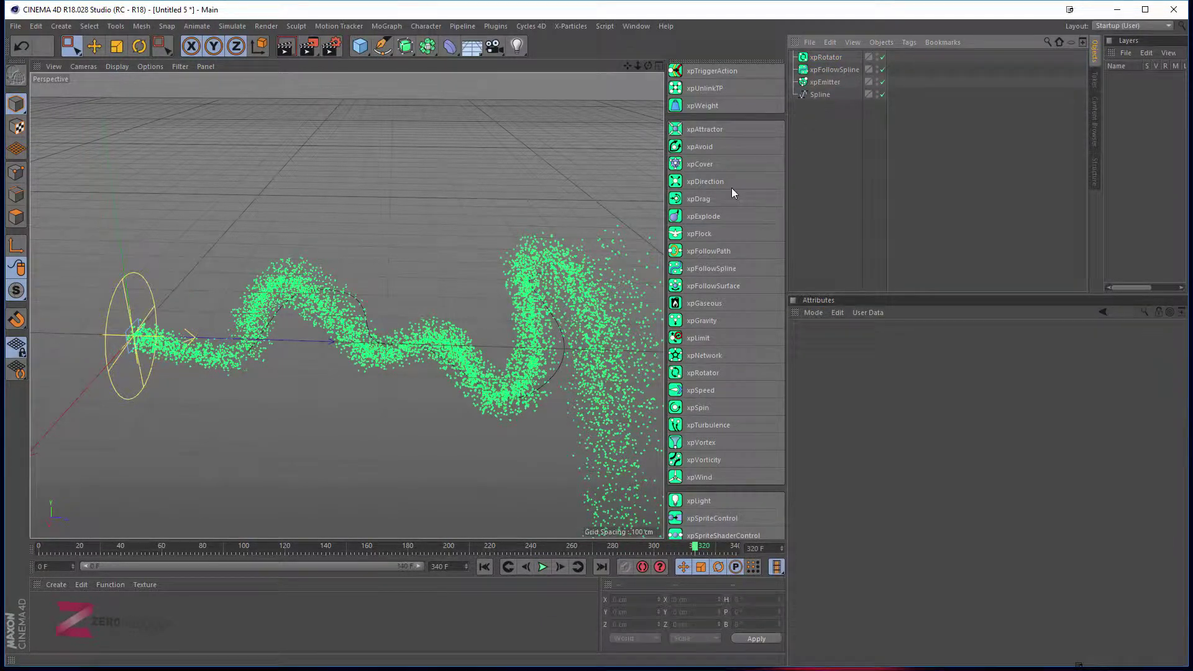
- Play the simulation with the xpRotator modifier, and delete the rotator from the scene
left_click(491, 567)
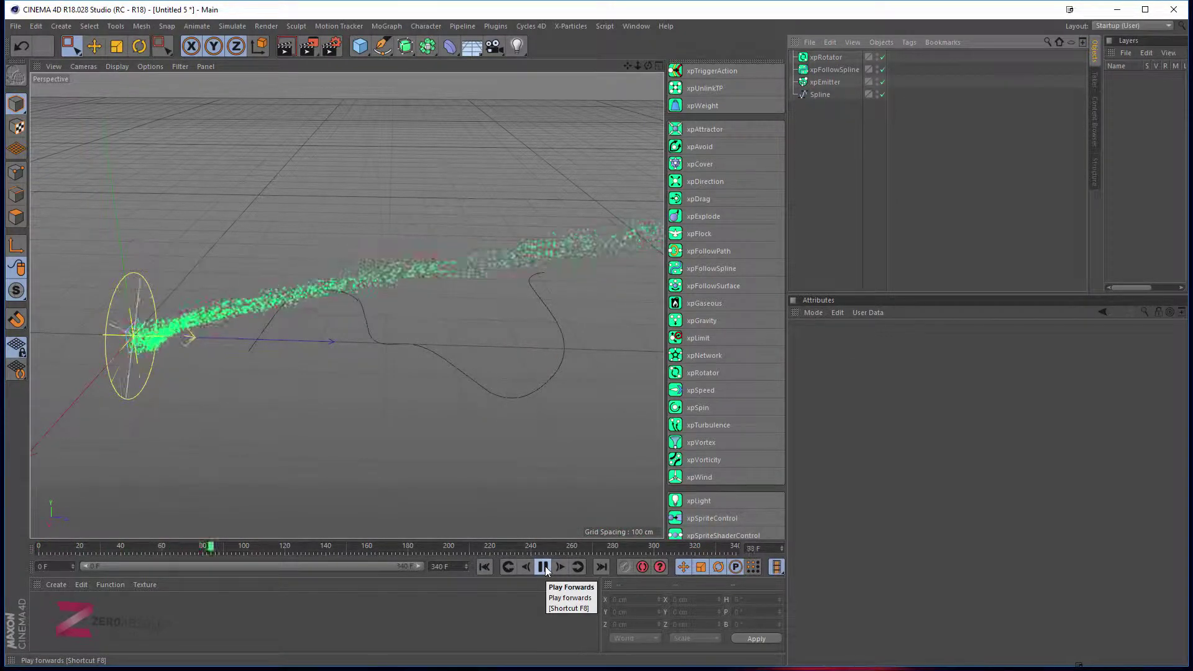
left_click(544, 567)
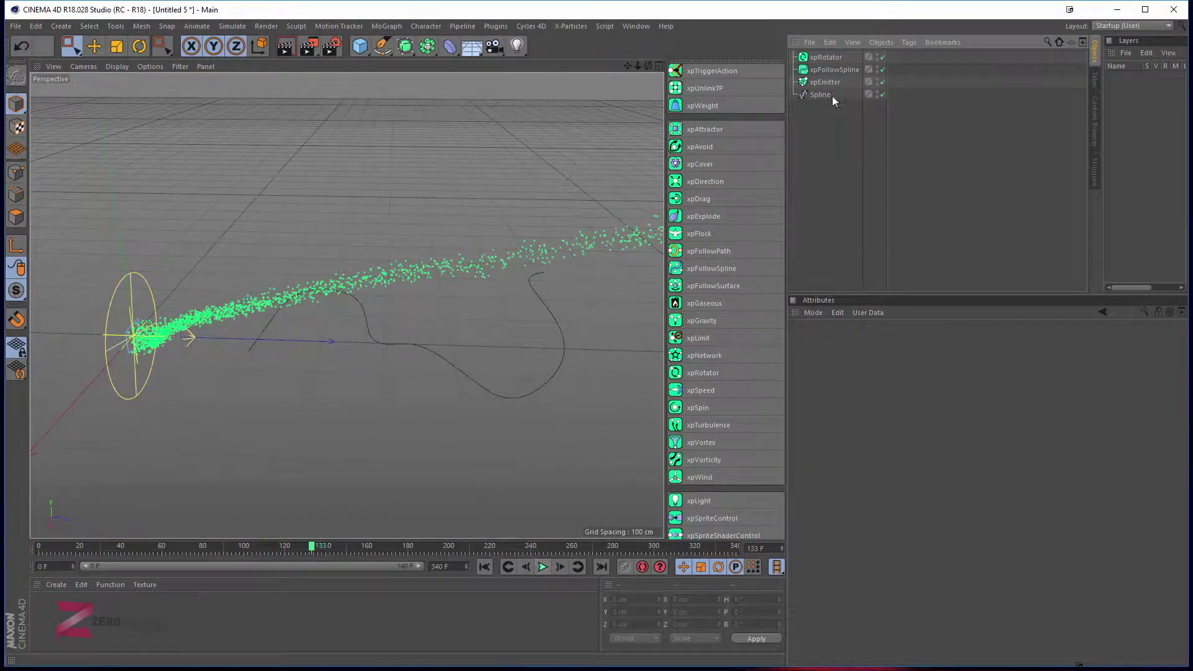
left_click(831, 57)
key("Delete")
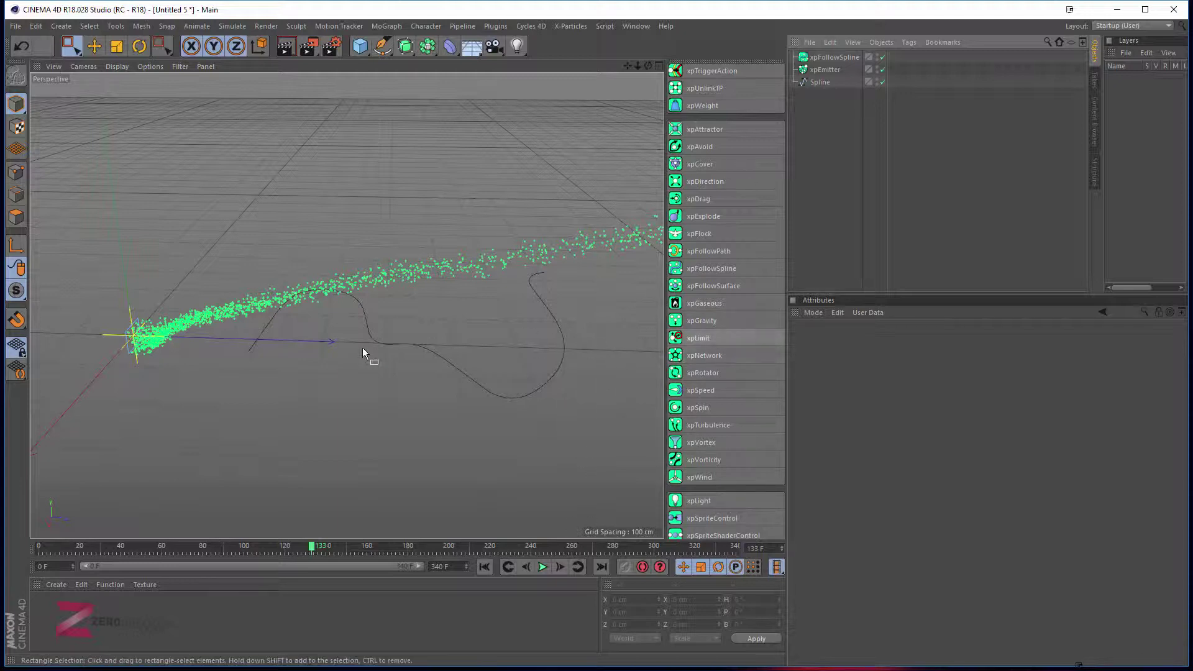
- Duplicate the spline and the xpFollowSpline modifier, moving the copies along X to about 99 cm and 122 cm respectively
left_click(379, 342)
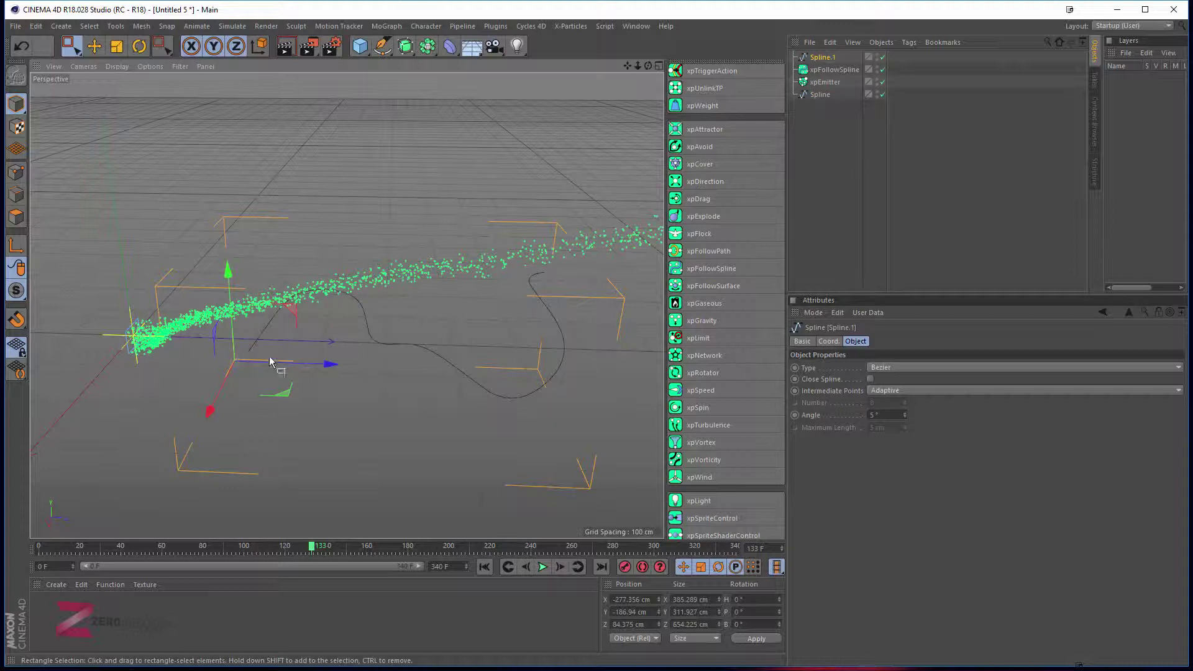
left_click_drag(212, 411, 160, 510)
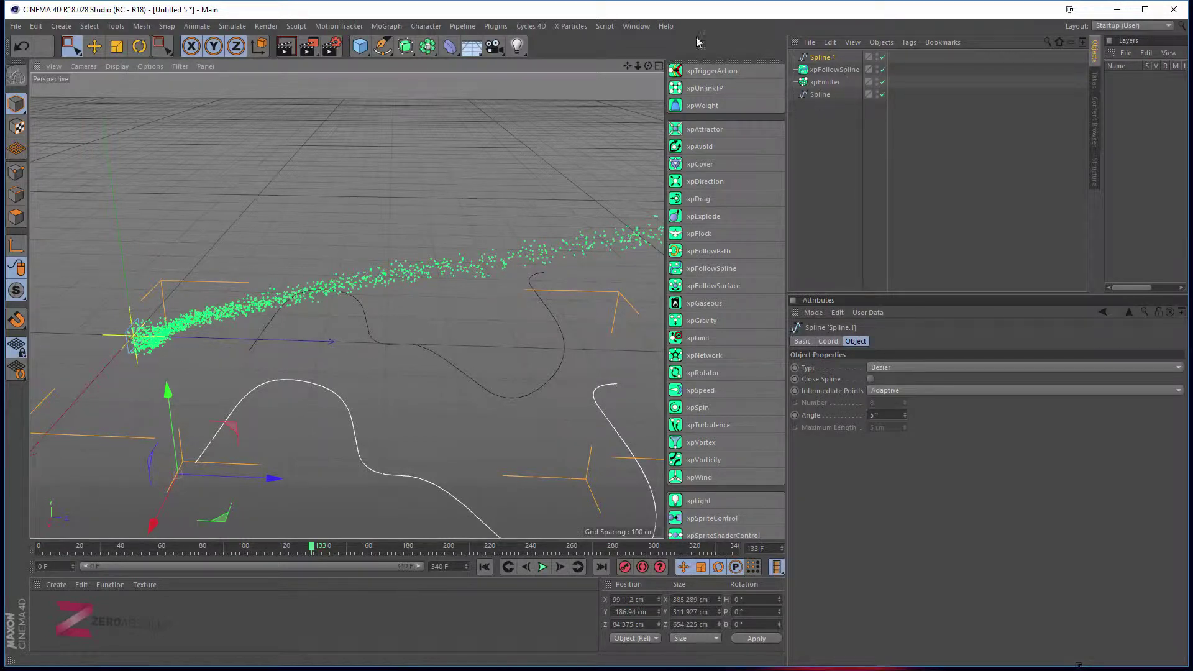
left_click(826, 69)
key("ctrl+c")
key("ctrl+v")
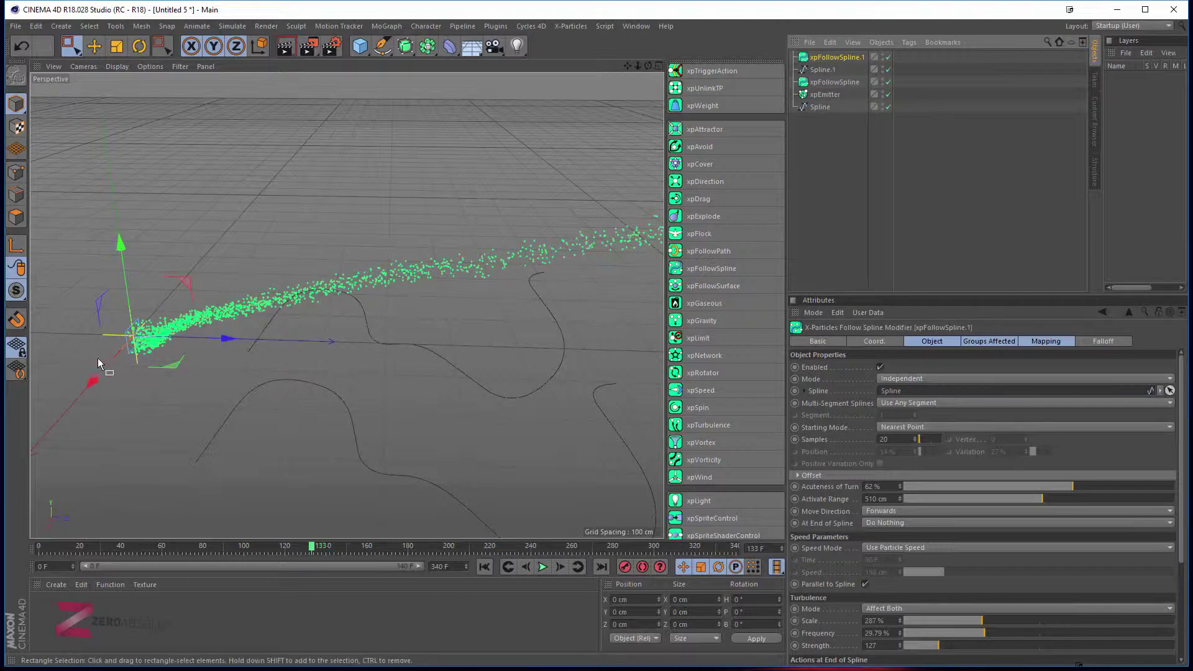
left_click_drag(109, 370, 77, 414)
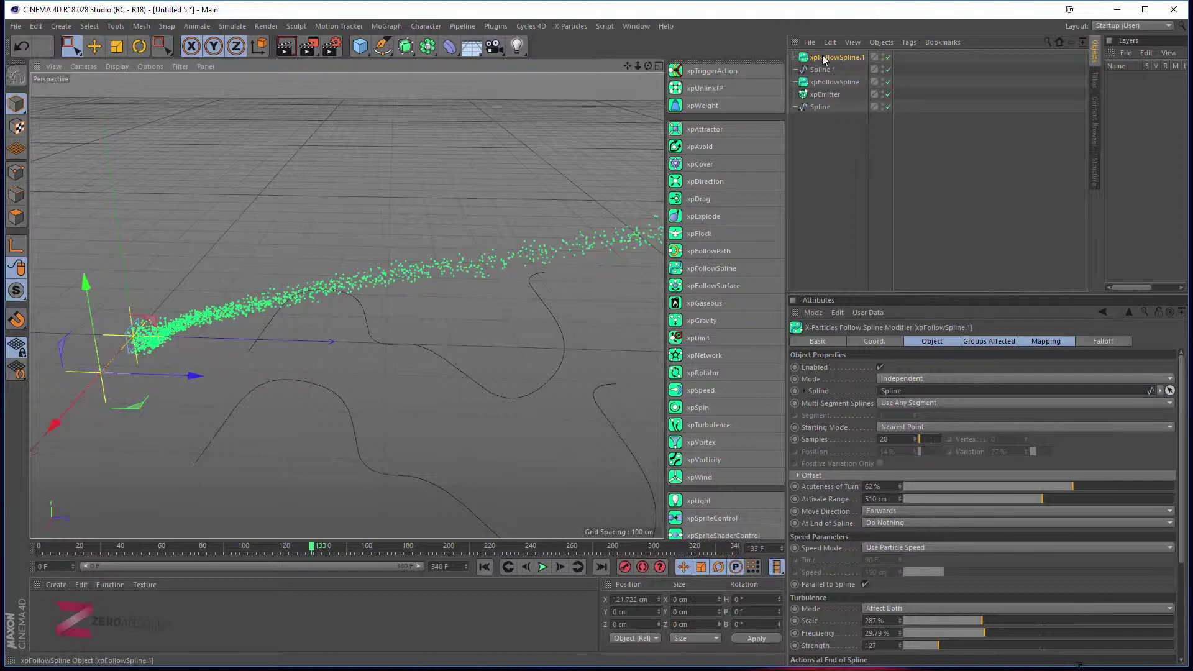
- Assign Spline.1 as the duplicated modifier's spline and play the simulation, viewing both splines from a higher angle
left_click_drag(824, 74, 923, 163)
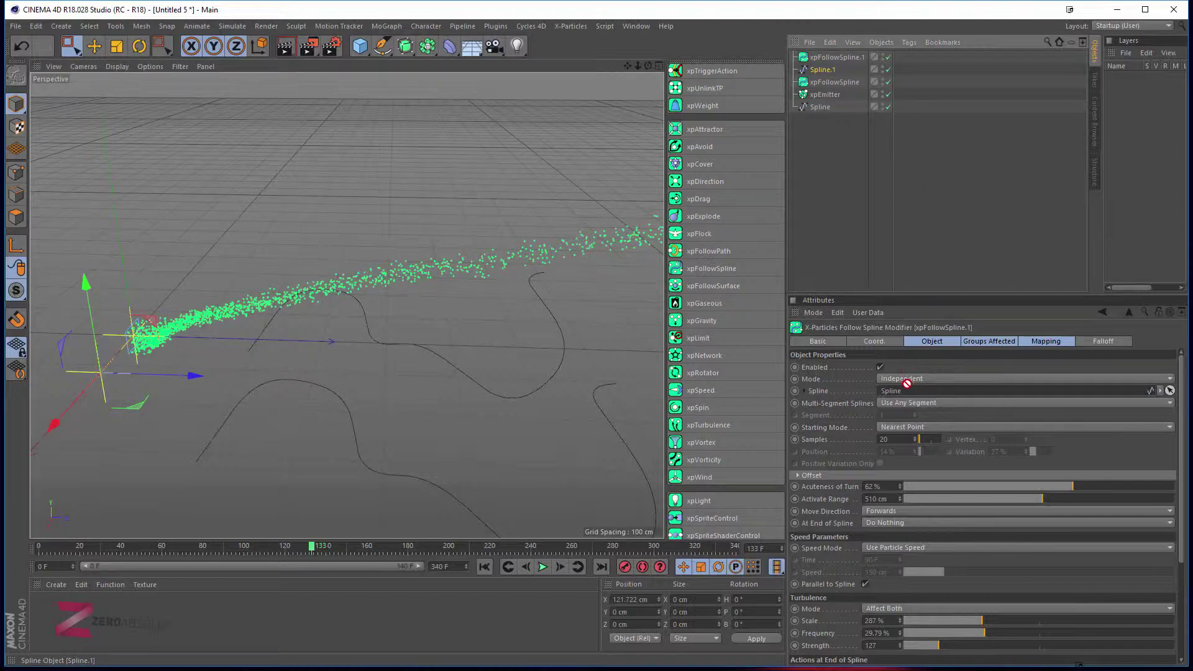
left_click(542, 567)
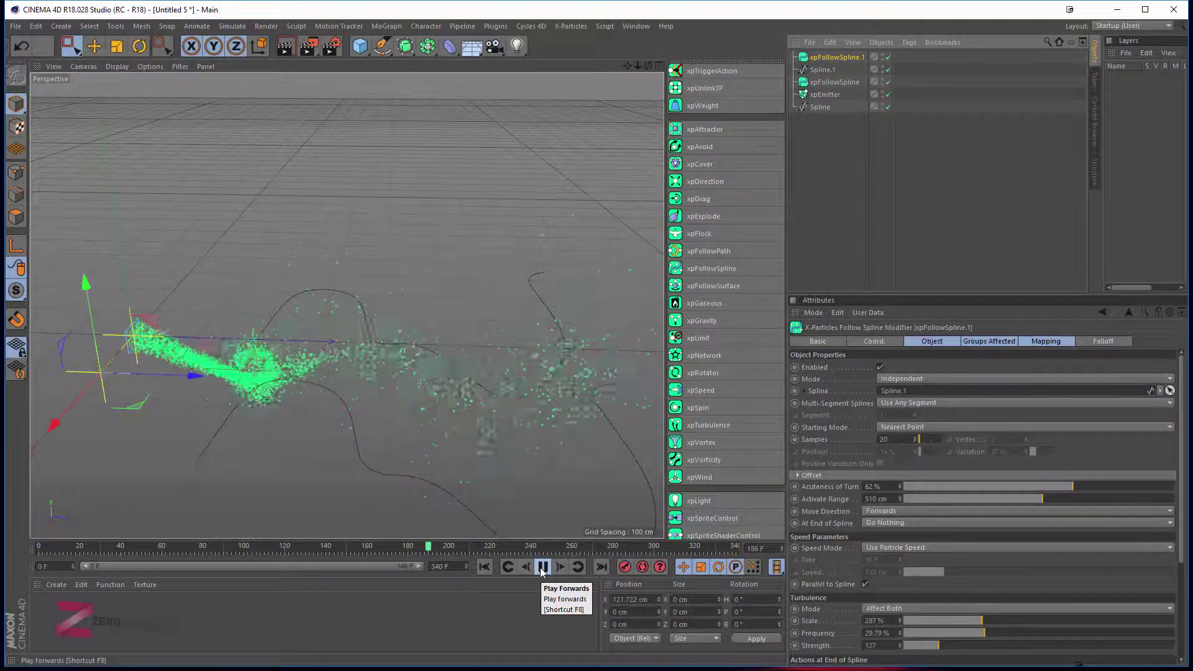
key("shift+f")
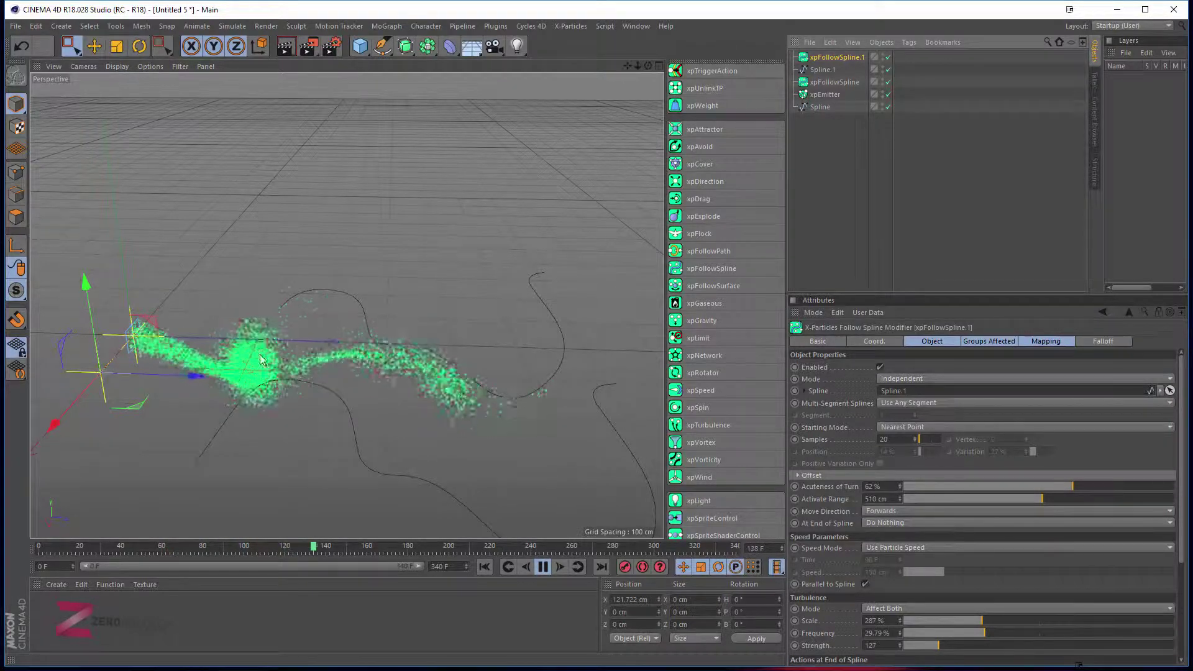
scroll(279, 348, "up", 3)
scroll(252, 355, "down", 3)
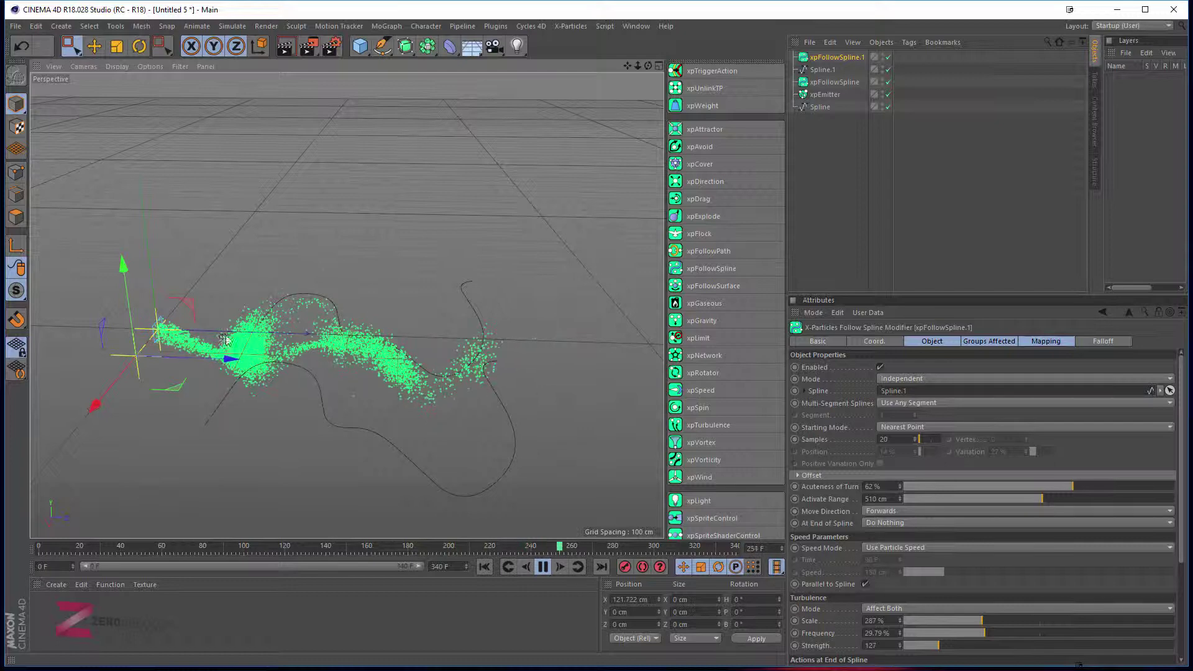
left_click_drag(253, 345, 260, 423, "alt")
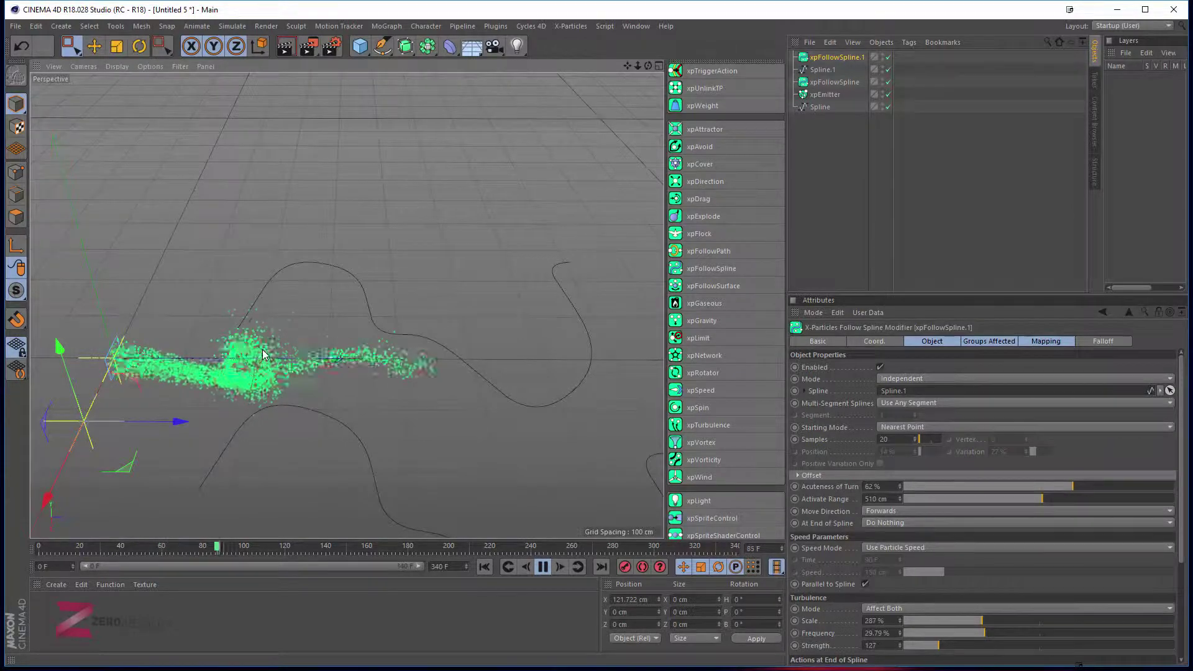
left_click(462, 358)
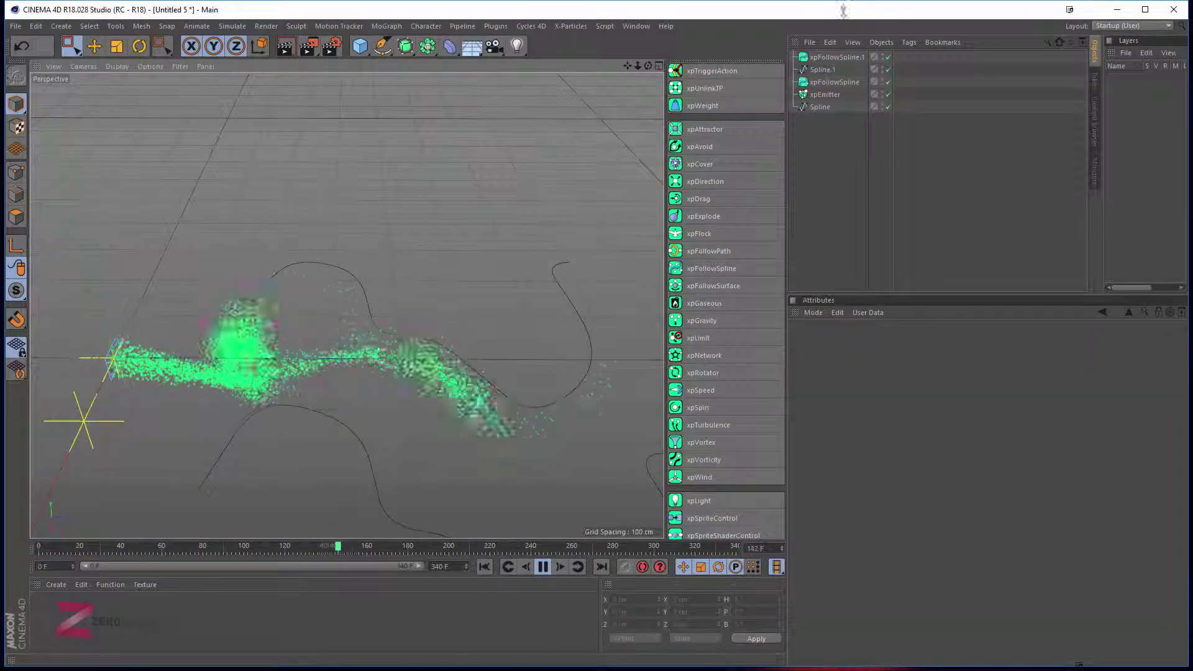
- Set the original xpFollowSpline modifier's falloff Shape to Box
left_click(832, 83)
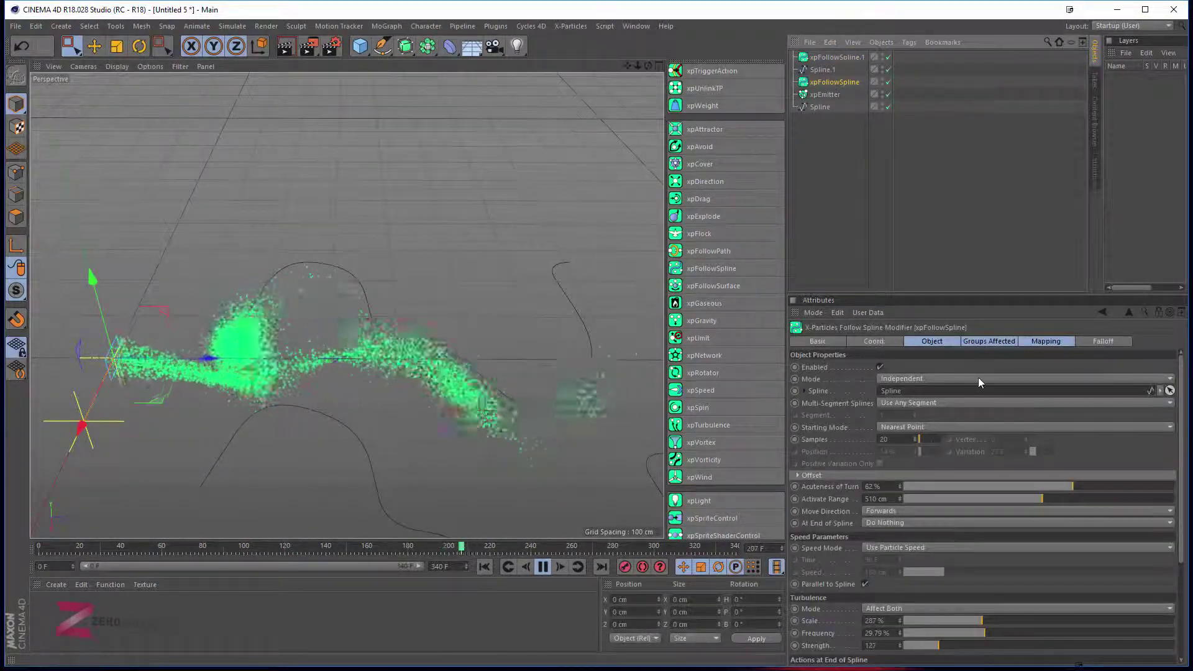
left_click(1104, 340)
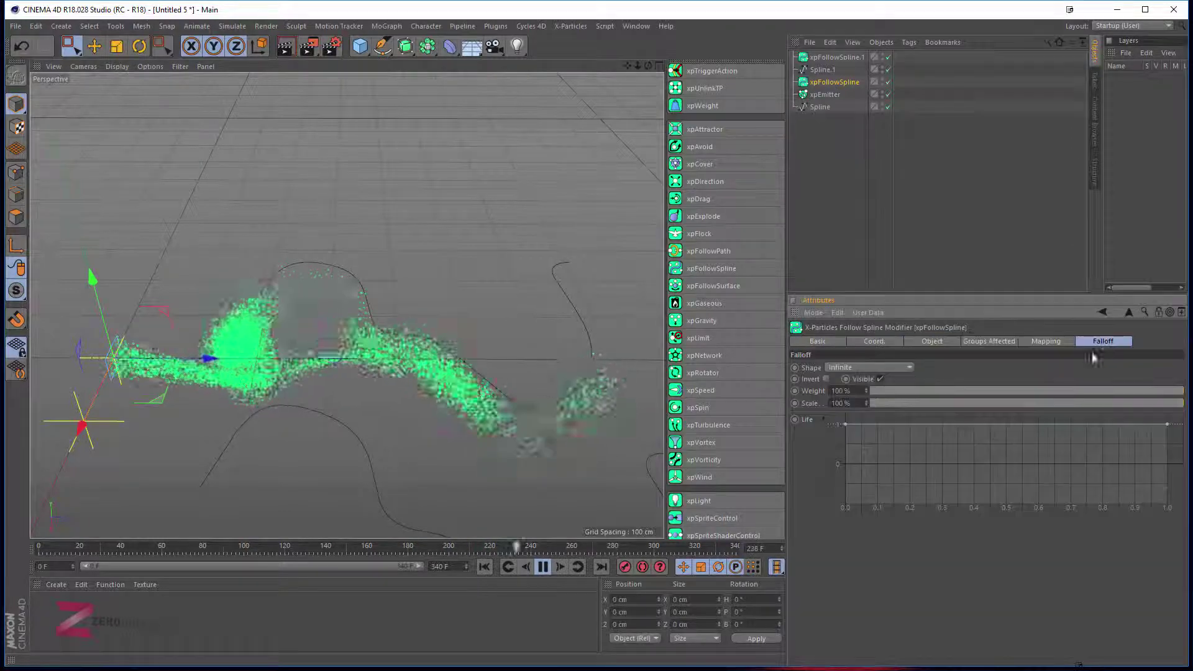
left_click(865, 367)
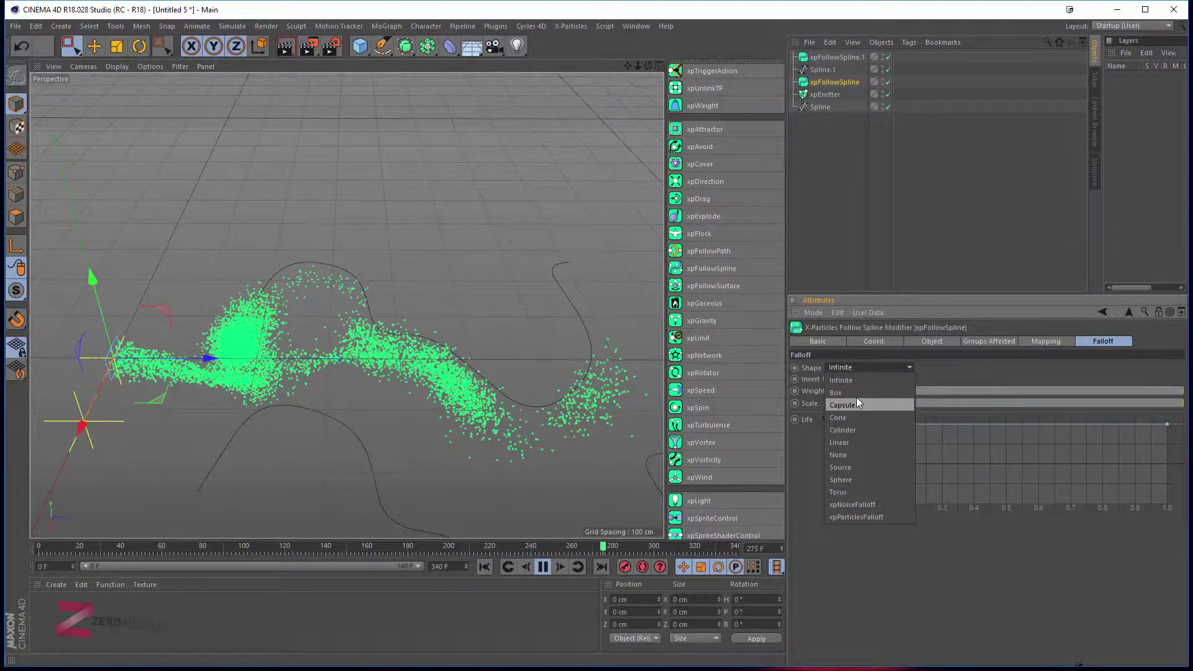
left_click(857, 393)
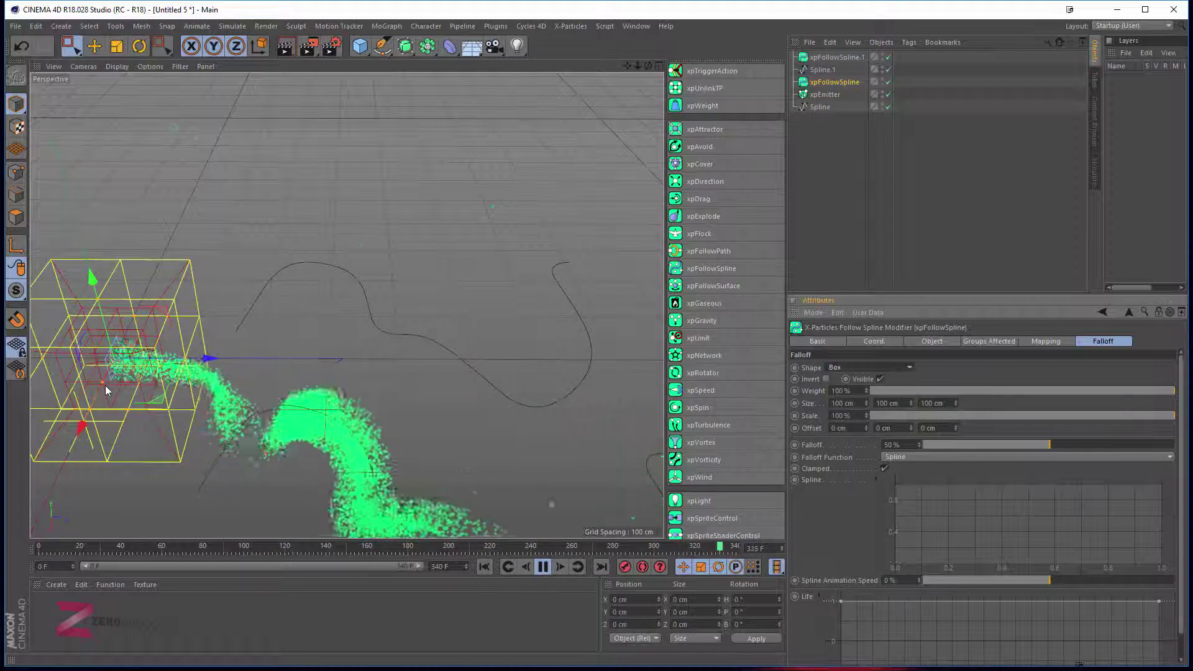
- Resize the box falloff to about 132 × 100 × 128 cm and move it to about X -101 cm, Z 111 cm around the original spline's start
left_click_drag(144, 360, 134, 315)
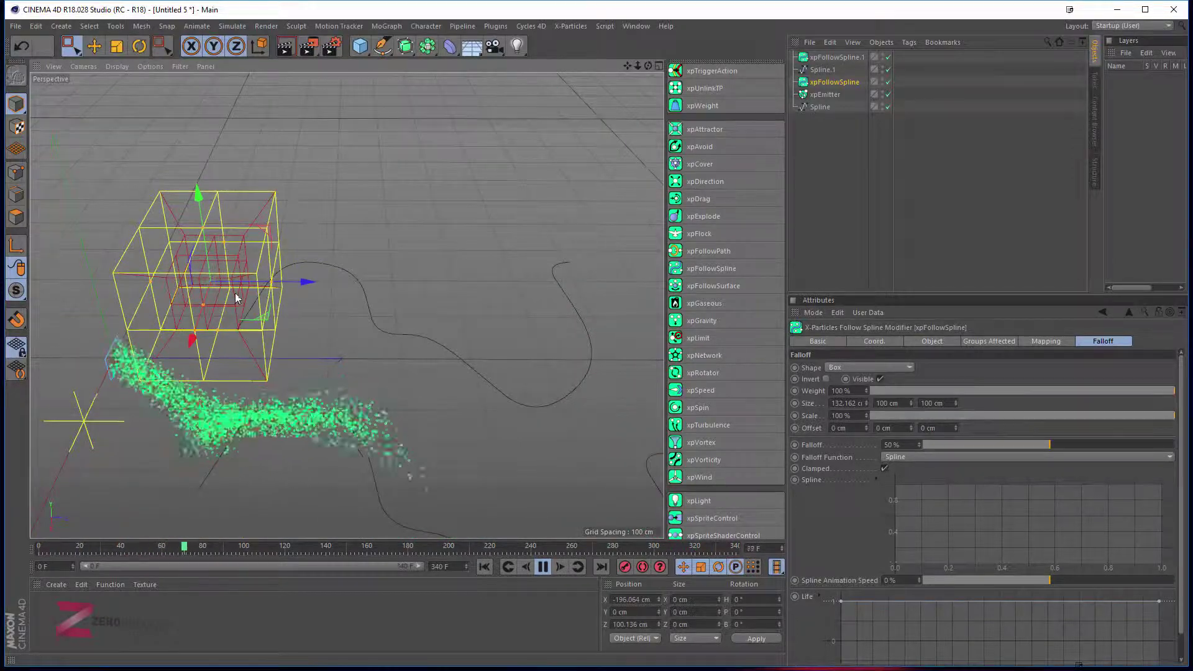
left_click_drag(275, 283, 333, 286)
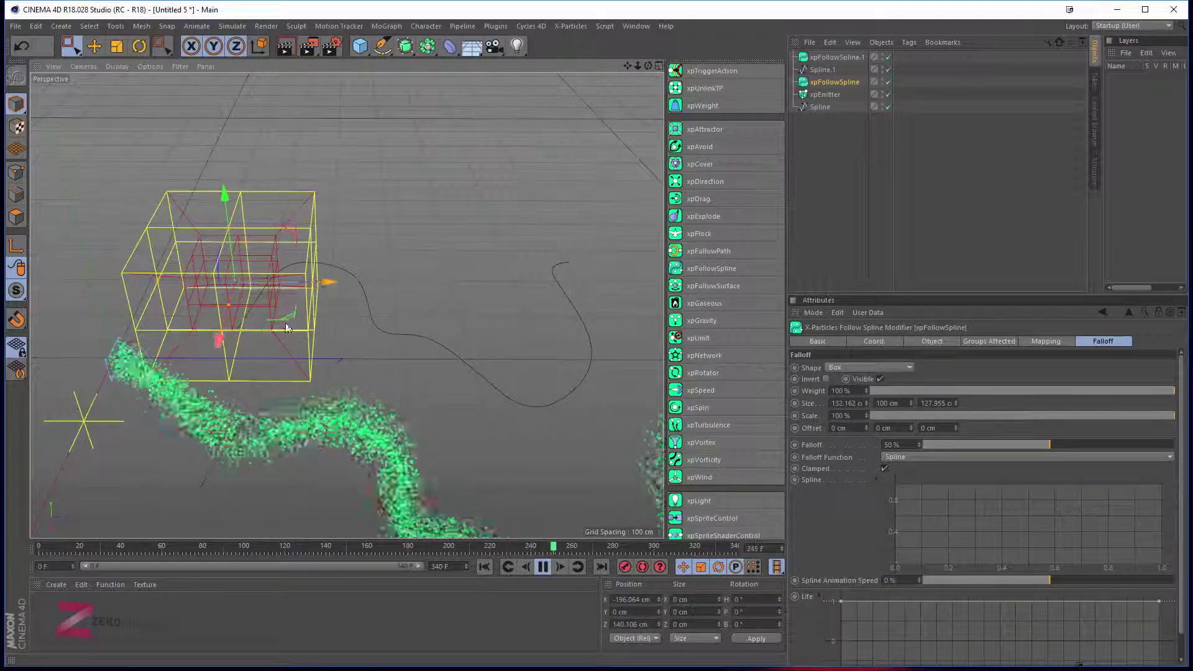
left_click_drag(283, 323, 330, 368)
scroll(309, 319, "down", 5)
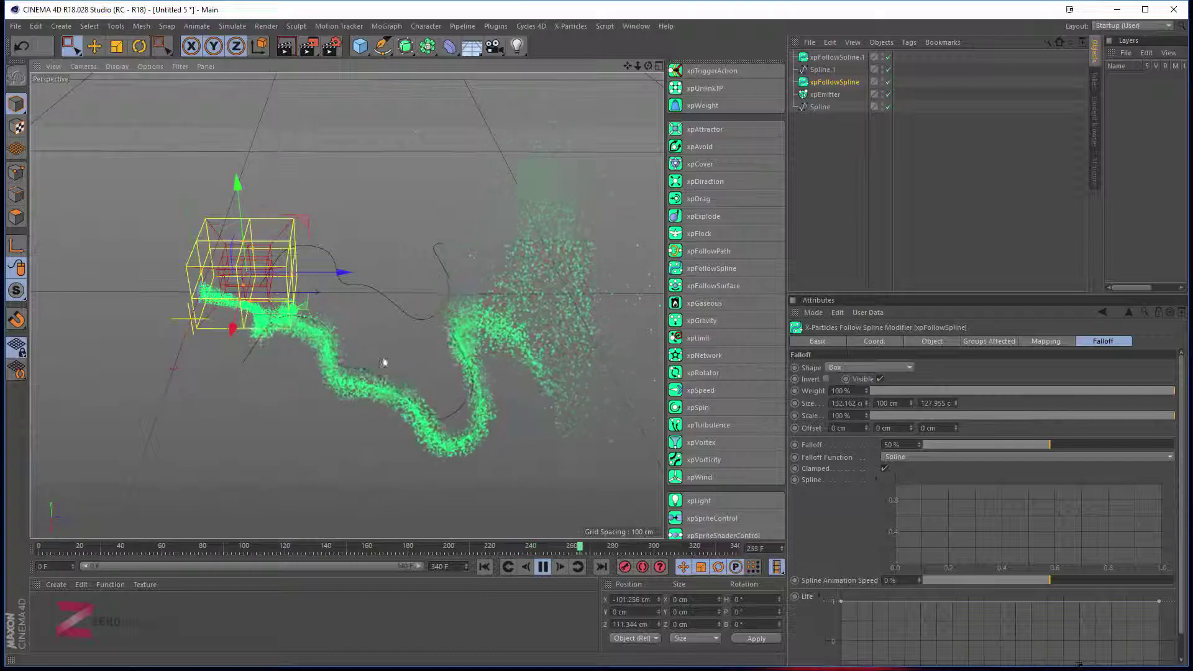
left_click_drag(387, 360, 312, 434, "alt")
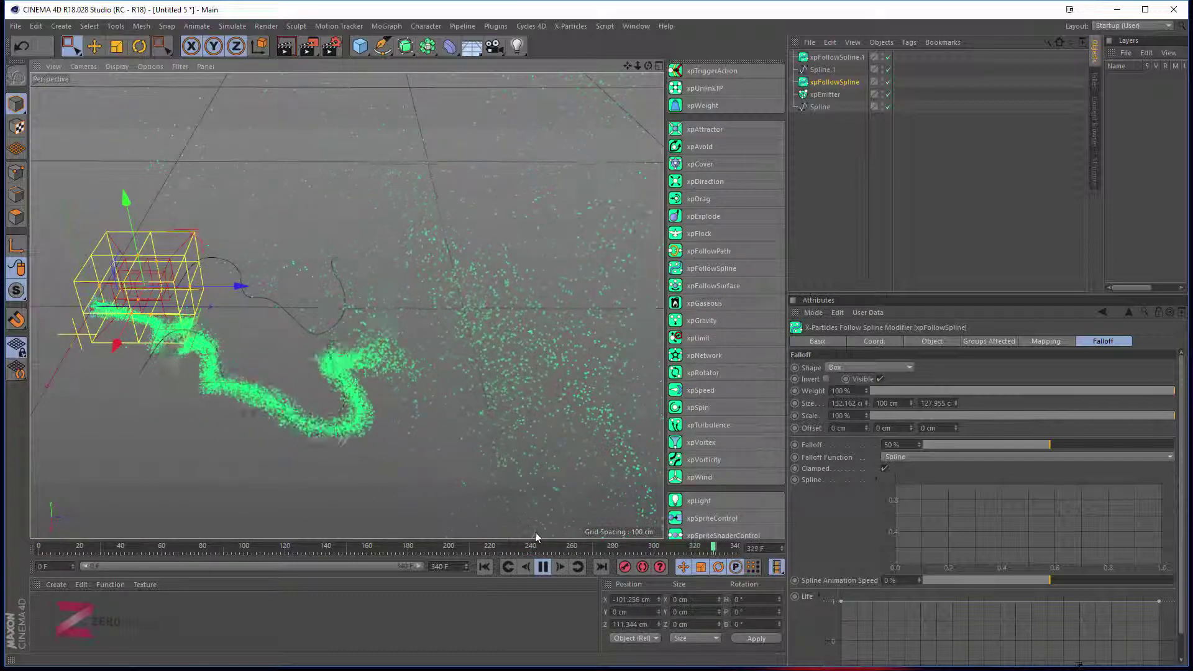